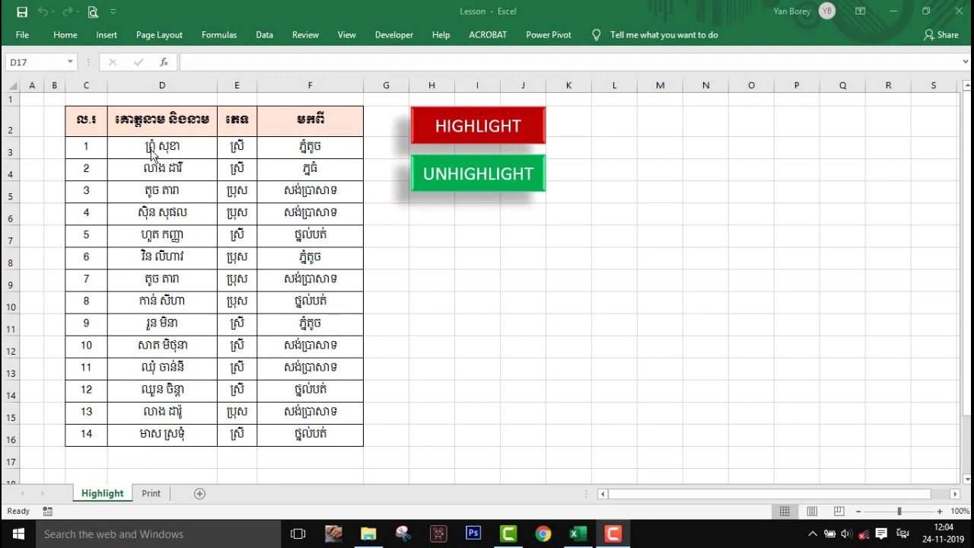
# Step: Select the name ranges D3:D16 and D3:D15 in the existing table, clearing each selection
pyautogui.moveTo(152, 154); pyautogui.dragTo(187, 435)
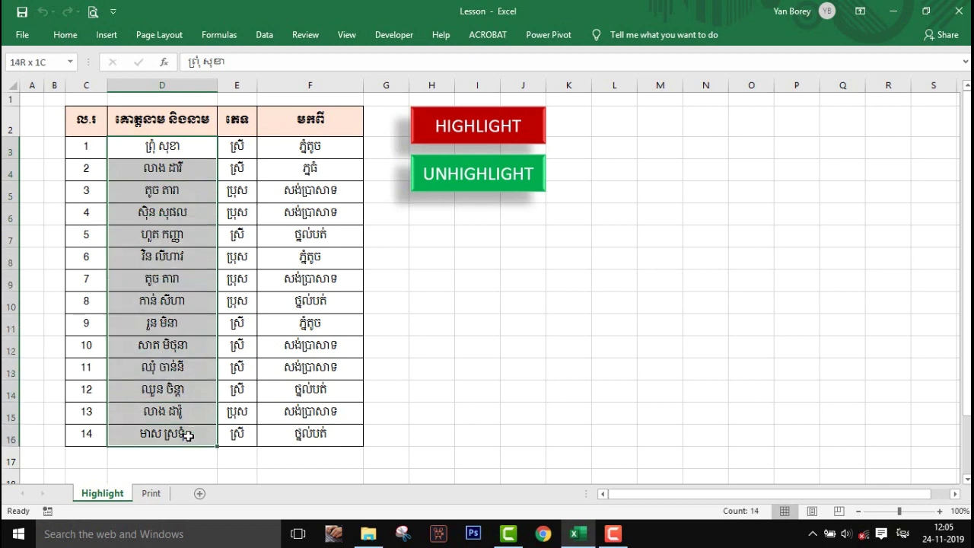
pyautogui.click(270, 280)
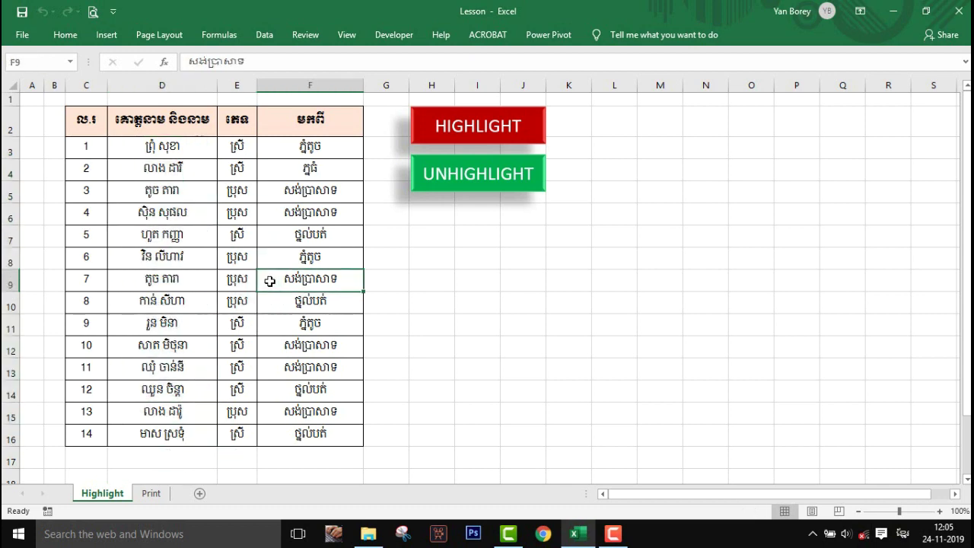
pyautogui.click(238, 236)
pyautogui.moveTo(167, 146); pyautogui.dragTo(227, 390)
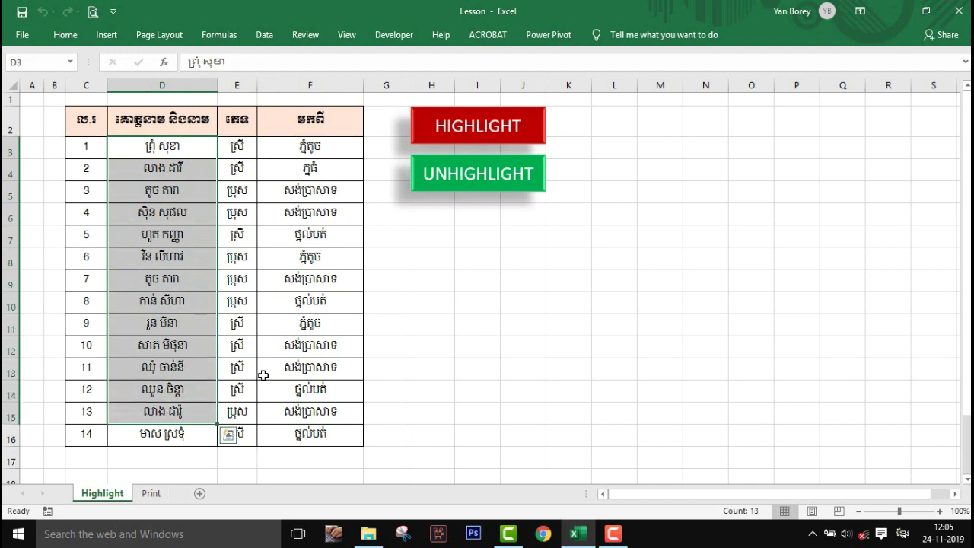
pyautogui.click(233, 323)
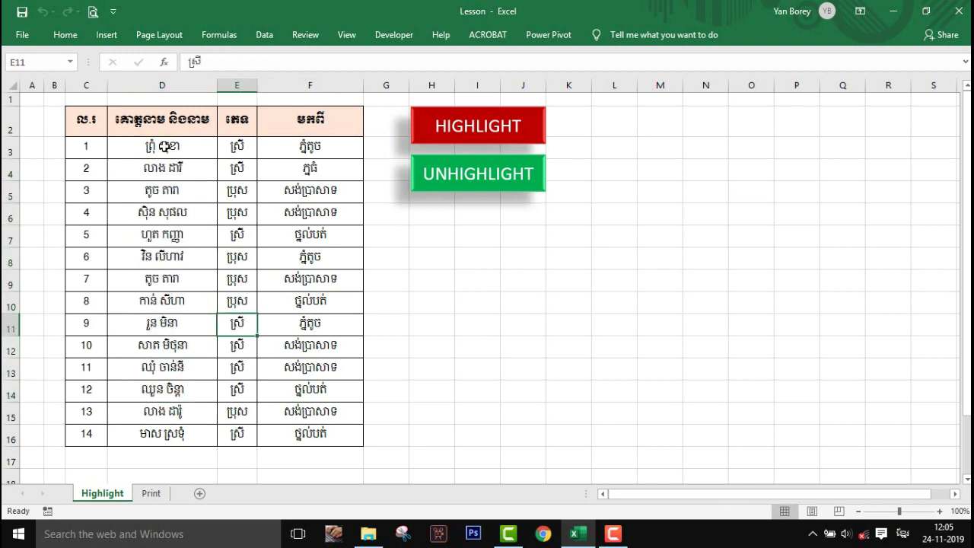
pyautogui.moveTo(164, 147); pyautogui.dragTo(164, 436)
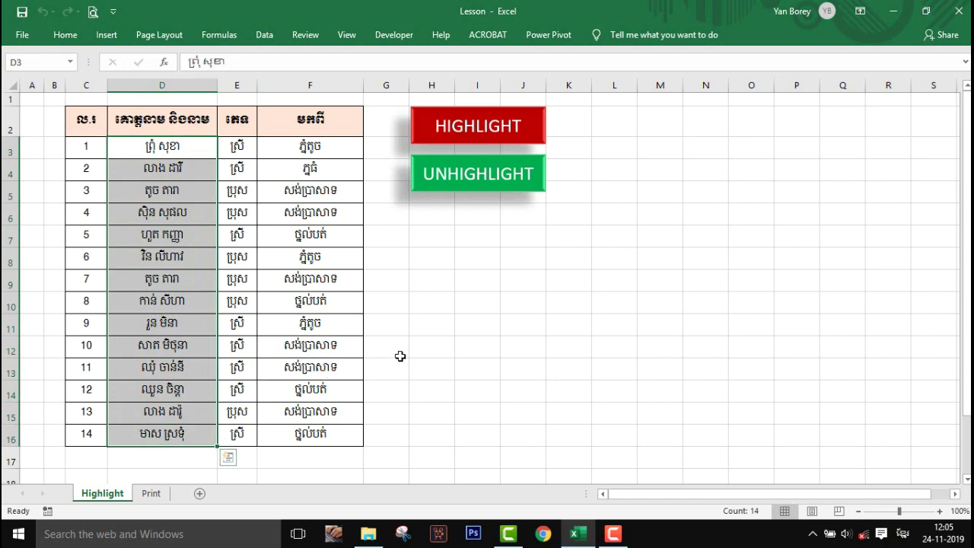
pyautogui.click(494, 337)
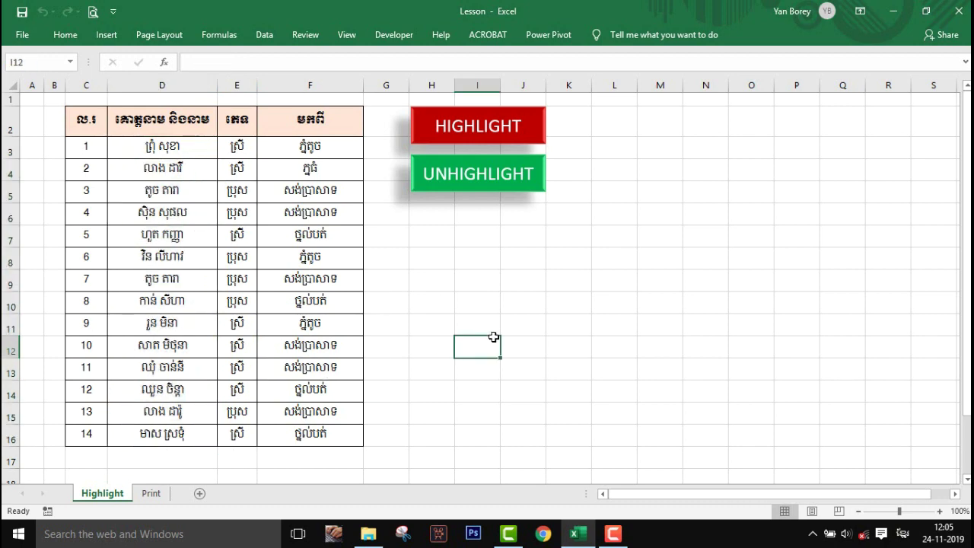
# Step: Highlight the duplicate names, inspect their rows D9:F9 and D5:F5, then remove the highlighting
pyautogui.click(465, 138)
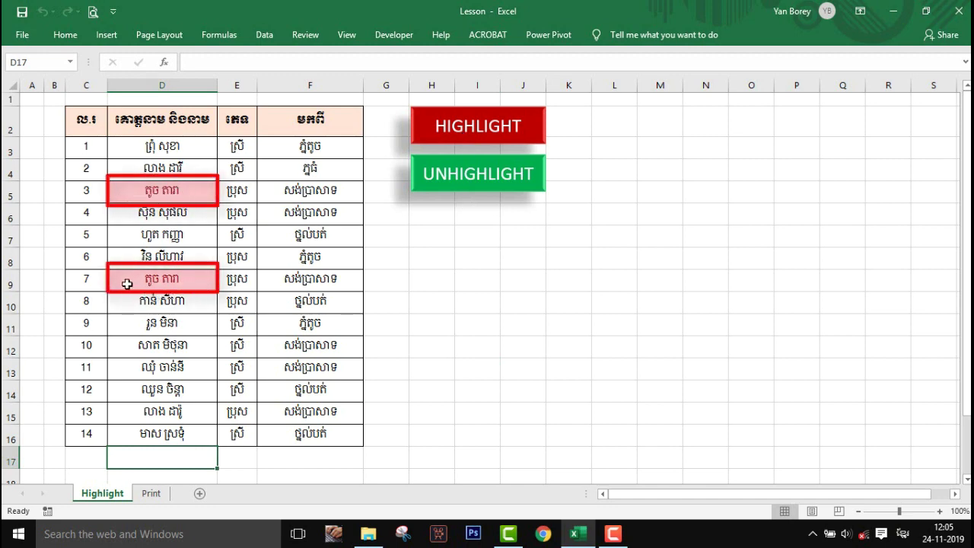
pyautogui.moveTo(129, 284); pyautogui.dragTo(320, 283)
pyautogui.moveTo(326, 190); pyautogui.dragTo(126, 187)
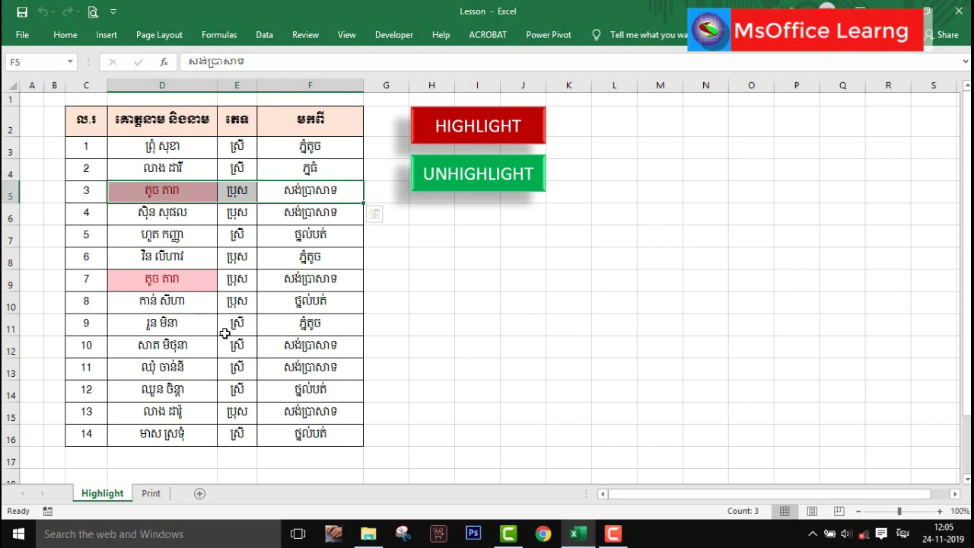
pyautogui.click(215, 339)
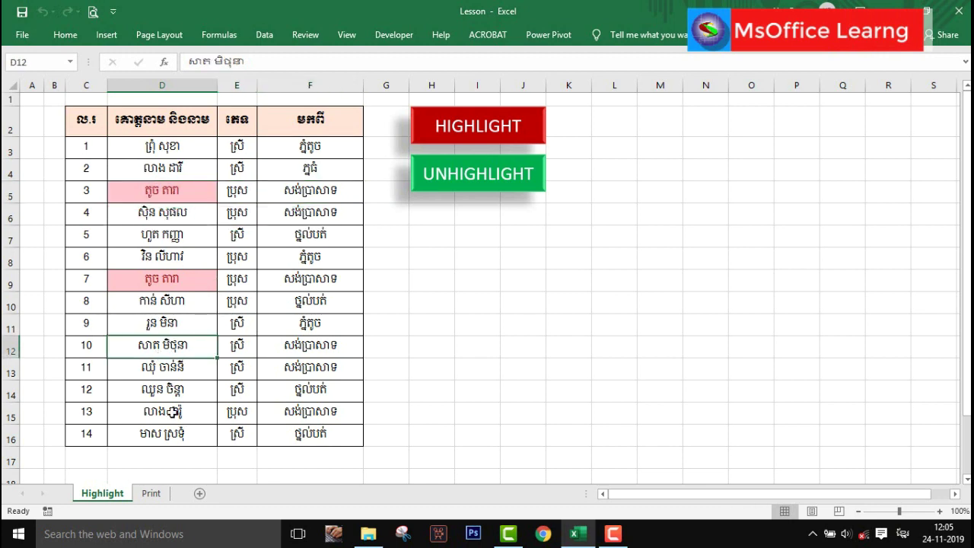
pyautogui.click(173, 303)
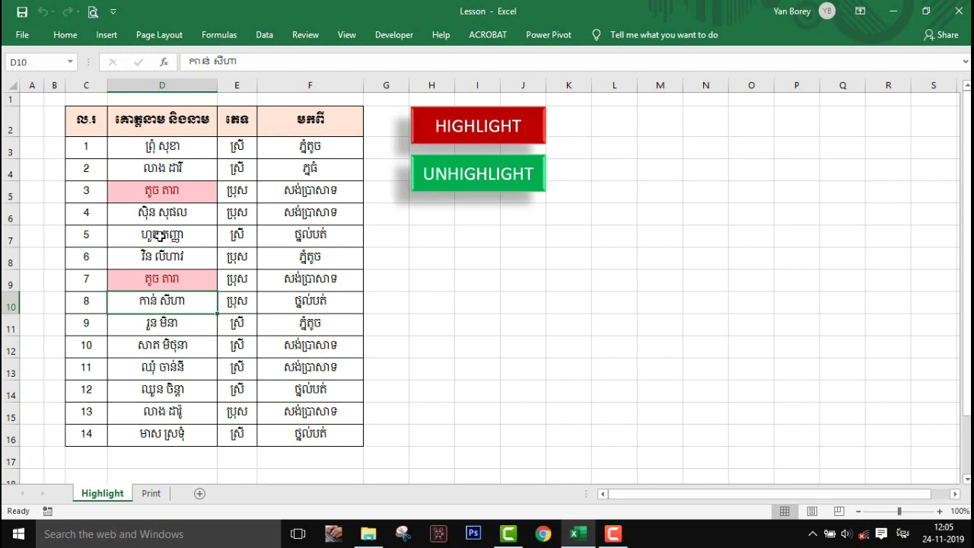
pyautogui.click(469, 187)
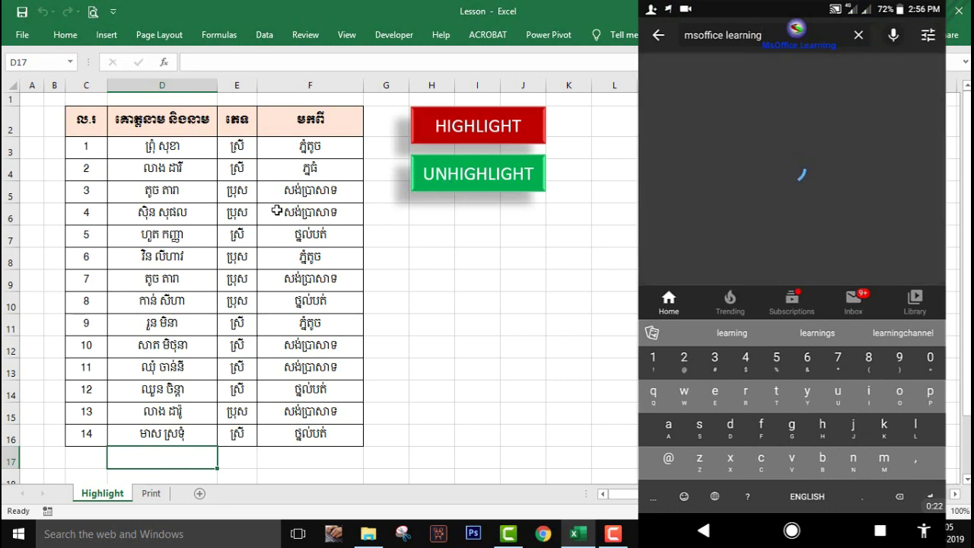
# Step: Highlight duplicates in pink, select their rows 5 and 9 and cells D5:E5, then clear it
pyautogui.click(447, 128)
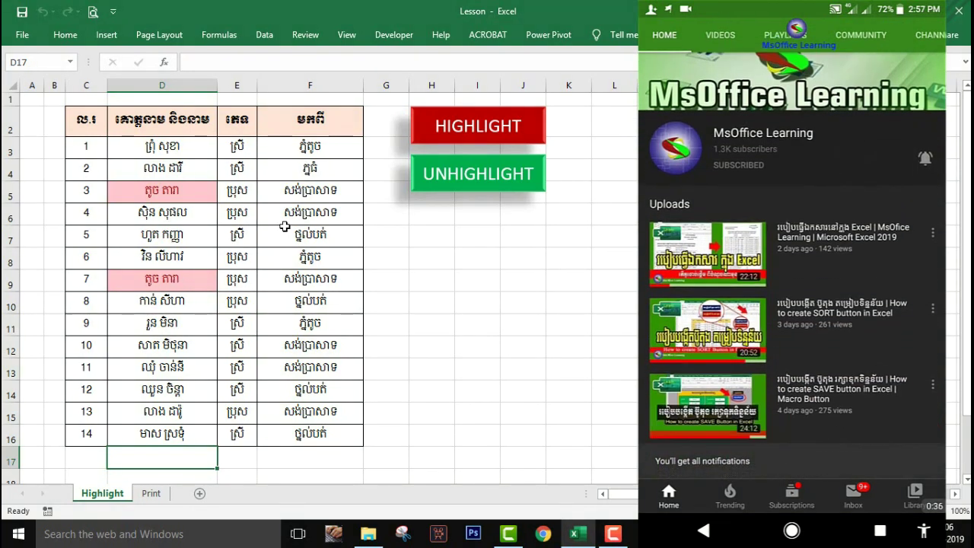
pyautogui.moveTo(87, 189); pyautogui.dragTo(309, 190)
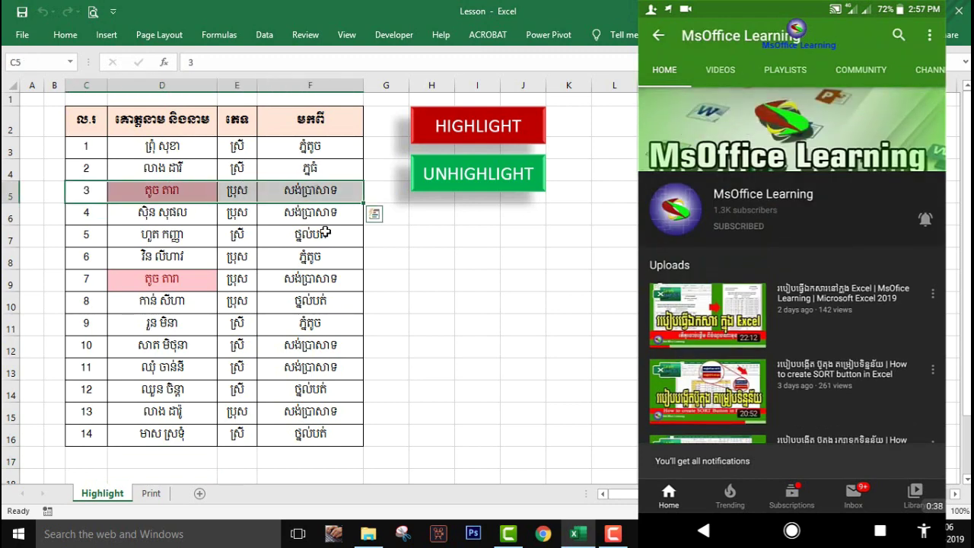
pyautogui.moveTo(324, 283); pyautogui.dragTo(114, 283)
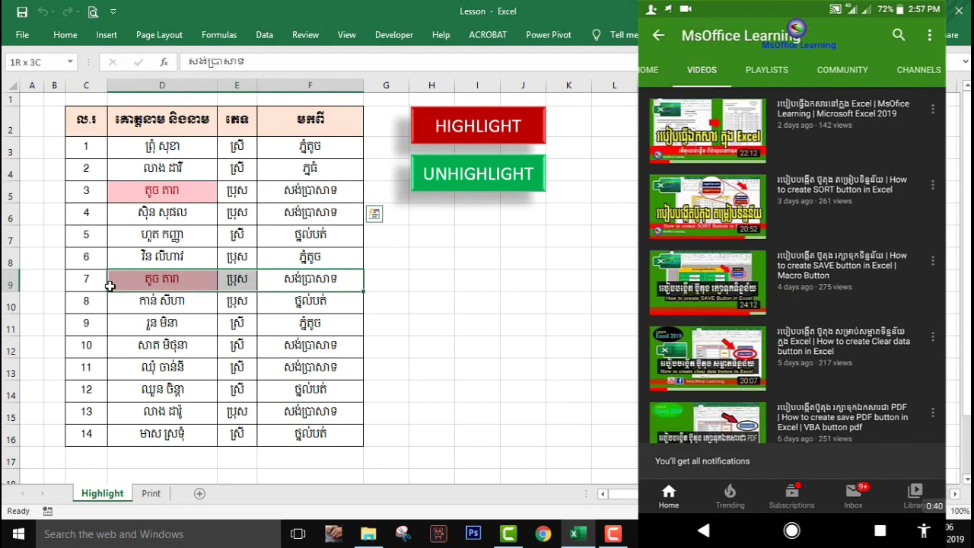
pyautogui.click(377, 263)
pyautogui.moveTo(141, 190); pyautogui.dragTo(239, 191)
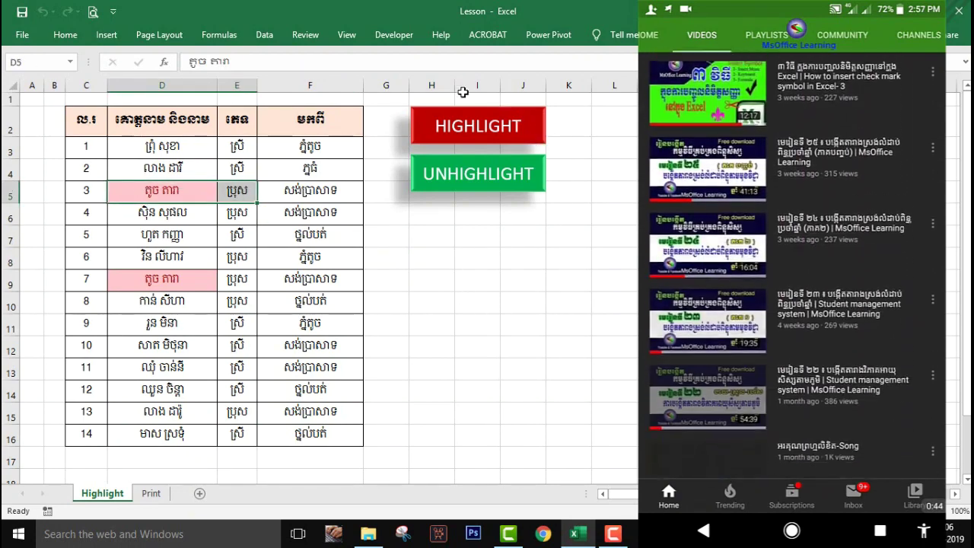
pyautogui.click(487, 172)
pyautogui.click(487, 128)
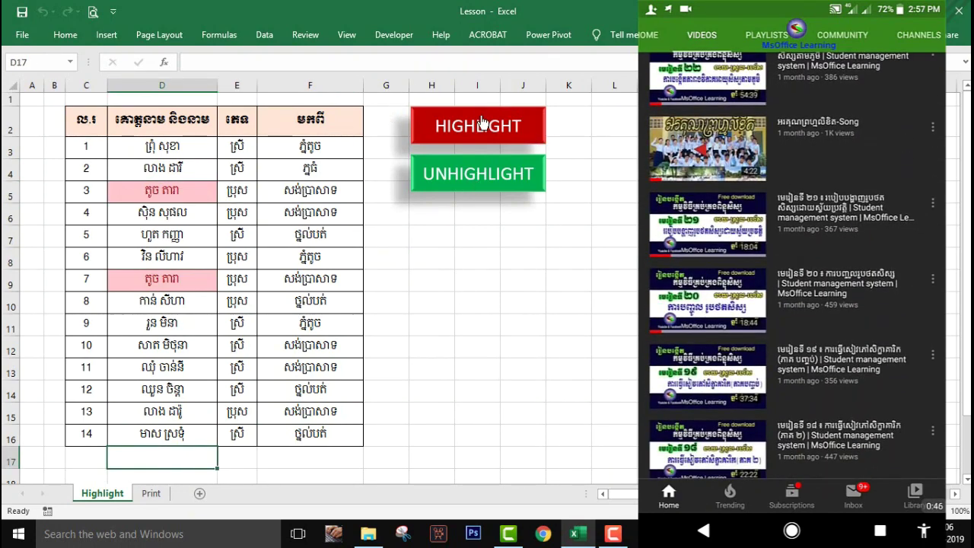
pyautogui.click(489, 186)
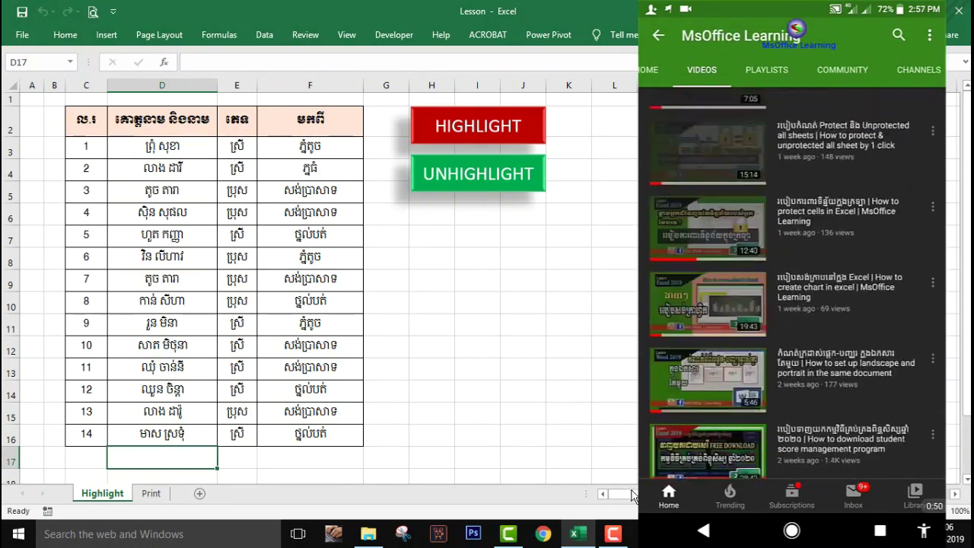
# Step: Launch Excel from Start and create a new blank workbook
pyautogui.click(614, 536)
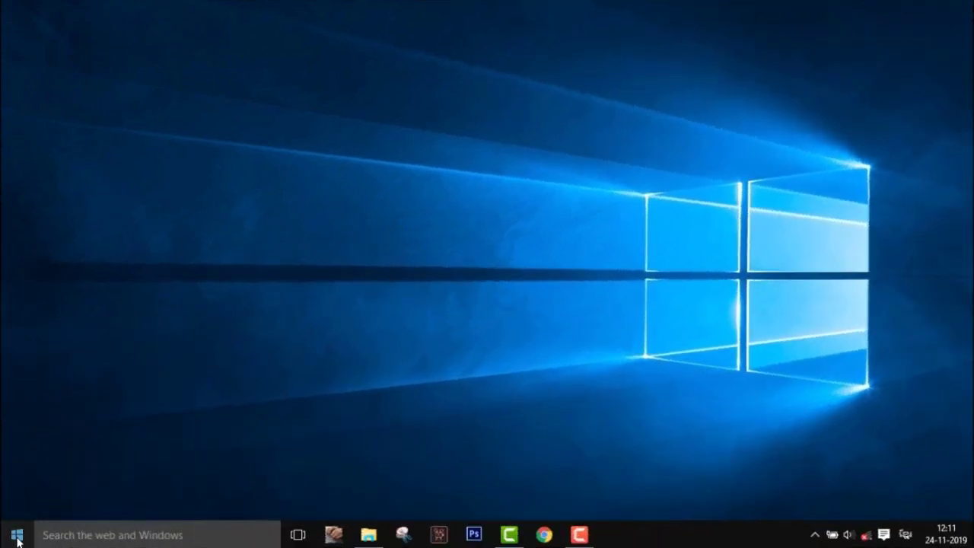
pyautogui.click(16, 534)
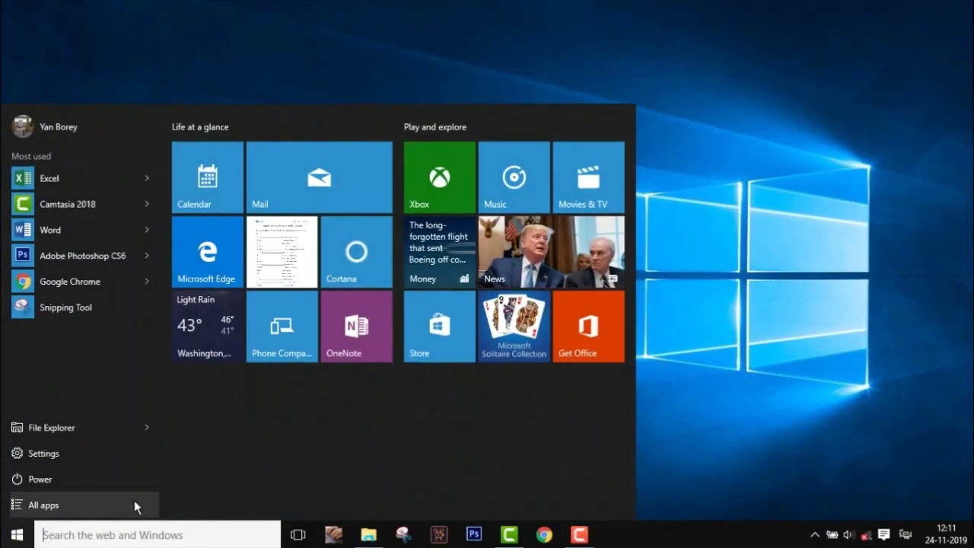
pyautogui.click(57, 177)
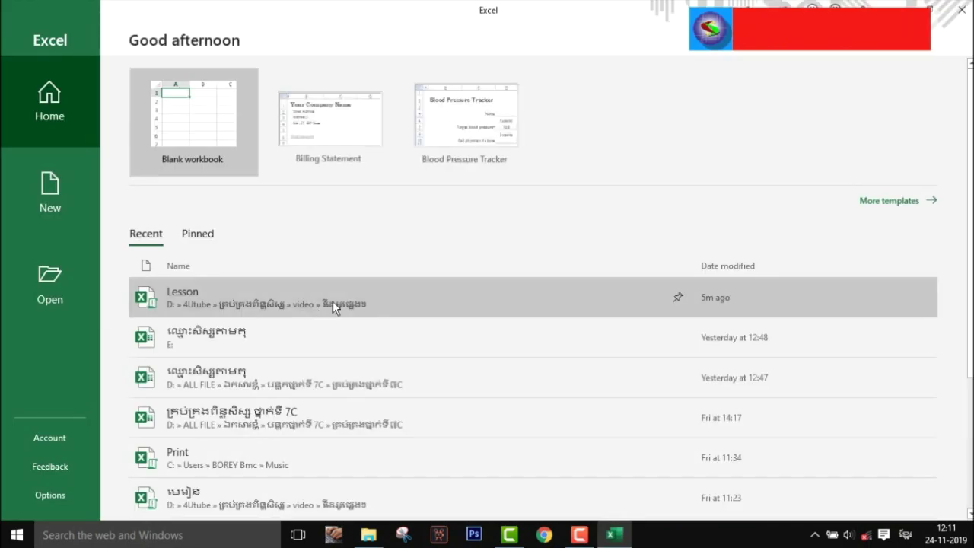
pyautogui.click(172, 133)
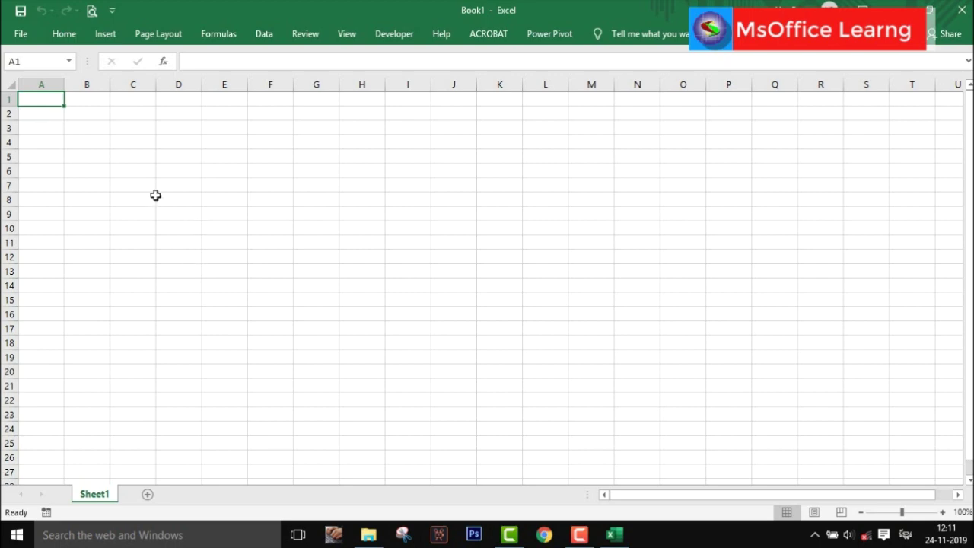
# Step: Save the workbook in Music as 'Highlight', an Excel Macro-Enabled Workbook
pyautogui.click(20, 34)
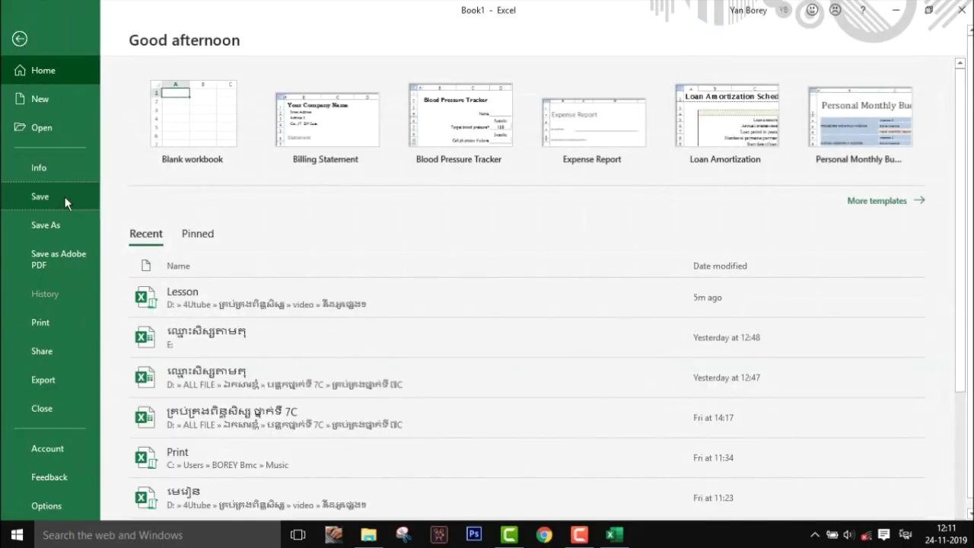
pyautogui.click(66, 199)
pyautogui.click(197, 285)
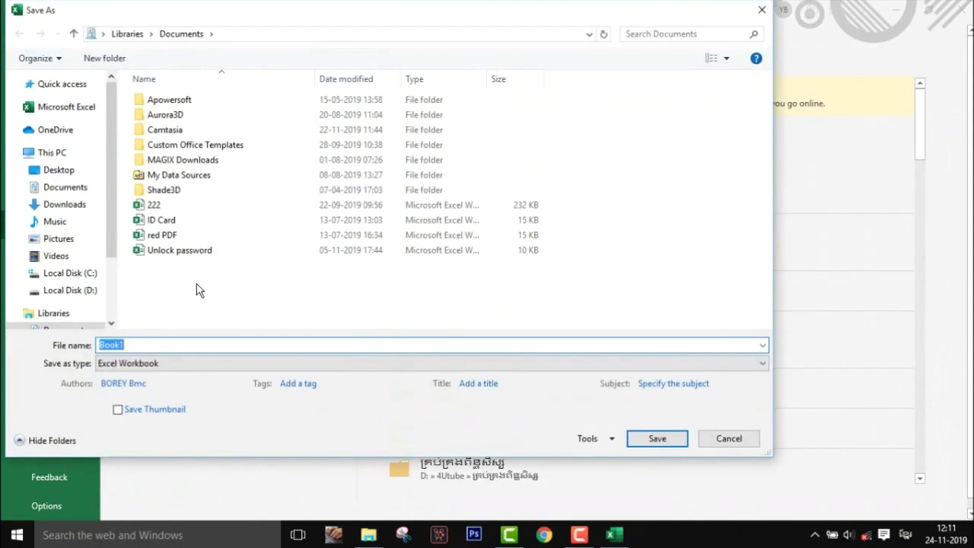
pyautogui.scroll(-1, 58, 202)
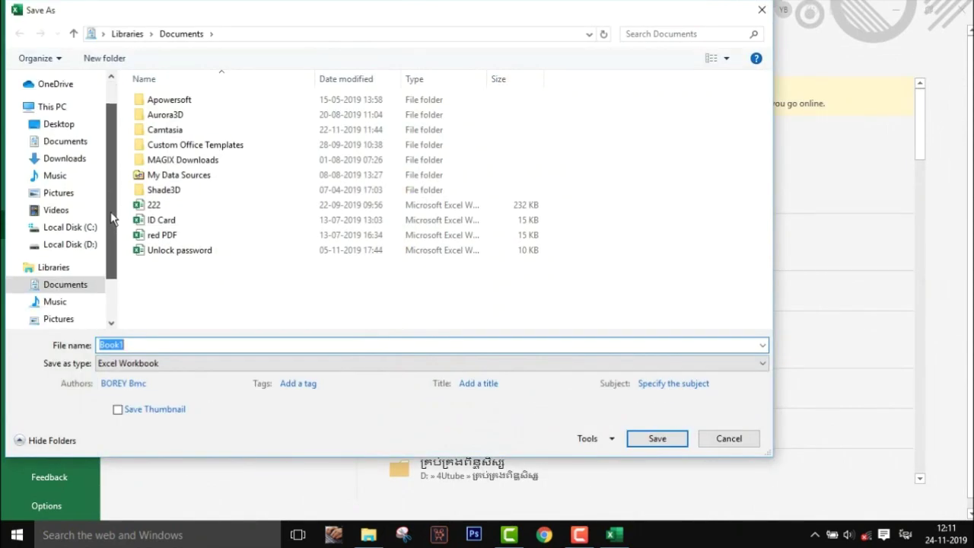
pyautogui.click(63, 178)
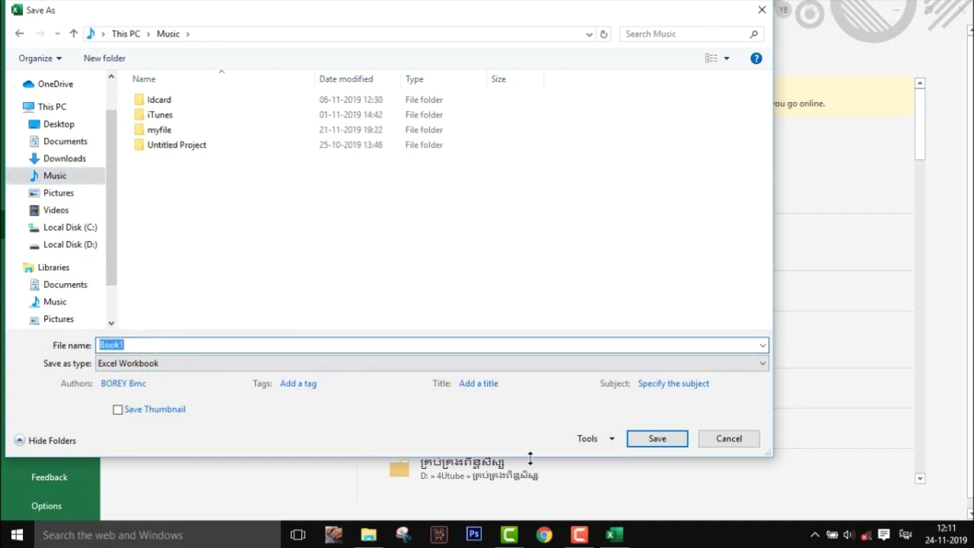
pyautogui.write('ឈ្មោ')
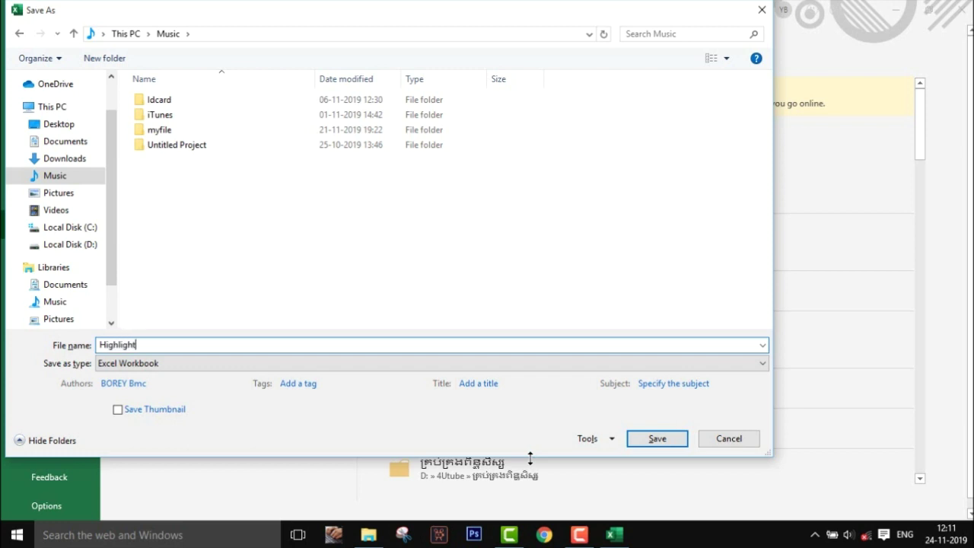
pyautogui.click(128, 371)
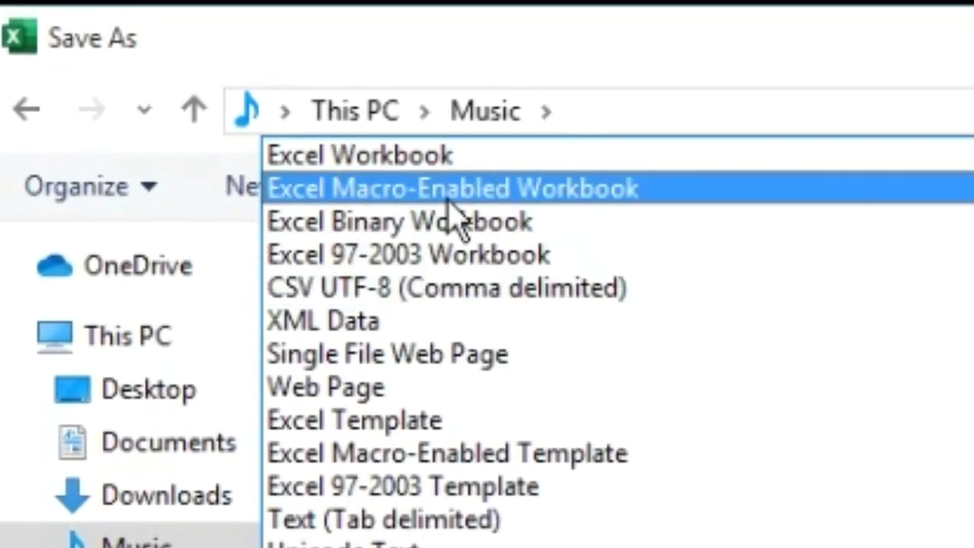
pyautogui.click(517, 191)
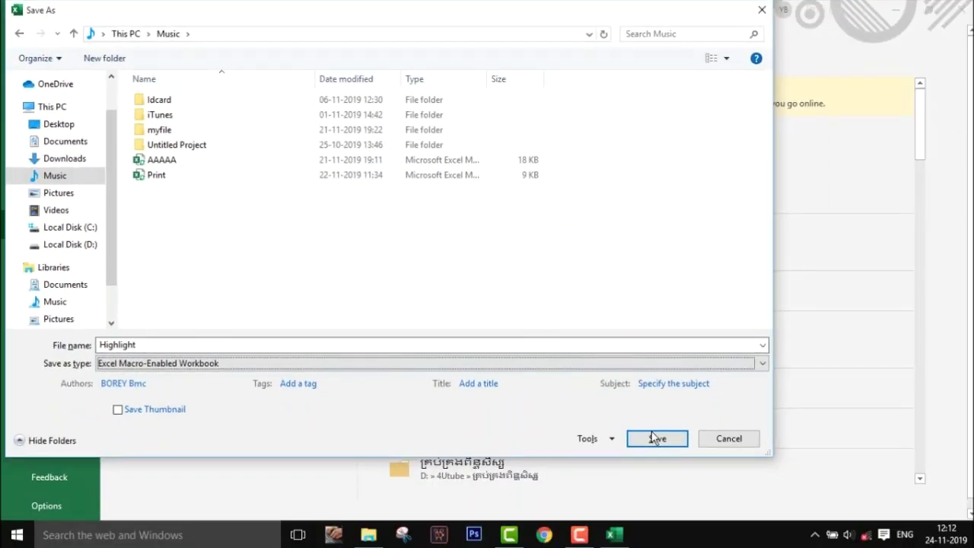
pyautogui.click(684, 463)
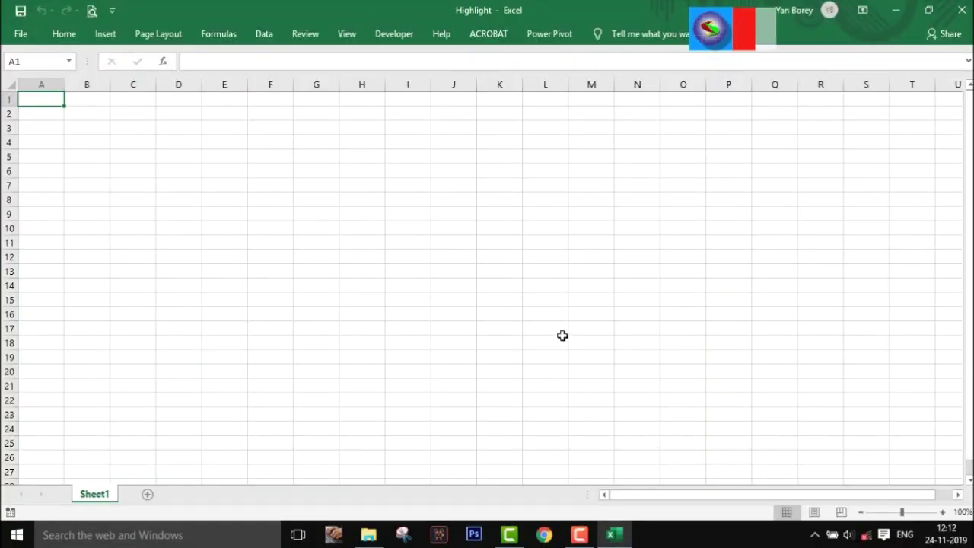
# Step: Rename the Sheet1 tab to 'Hi'
pyautogui.rightClick(94, 495)
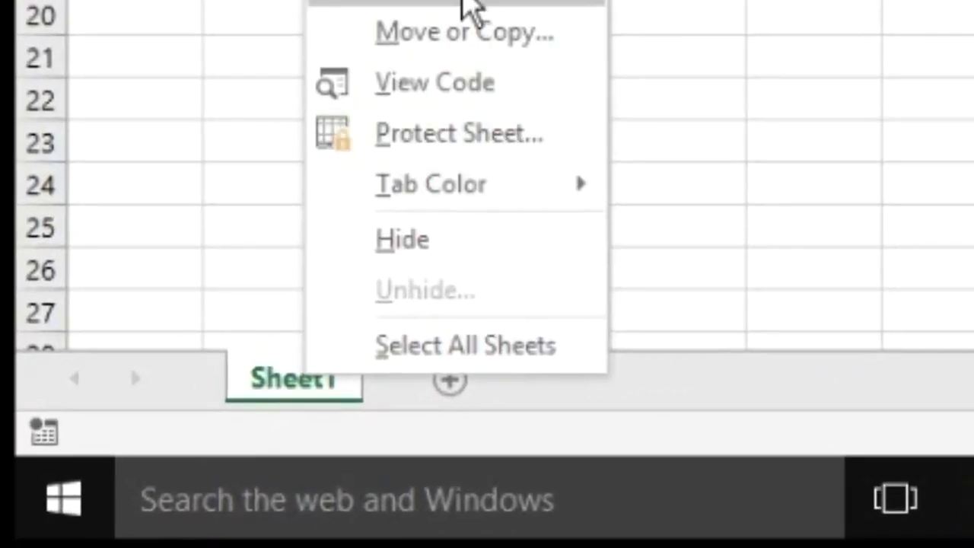
pyautogui.click(131, 358)
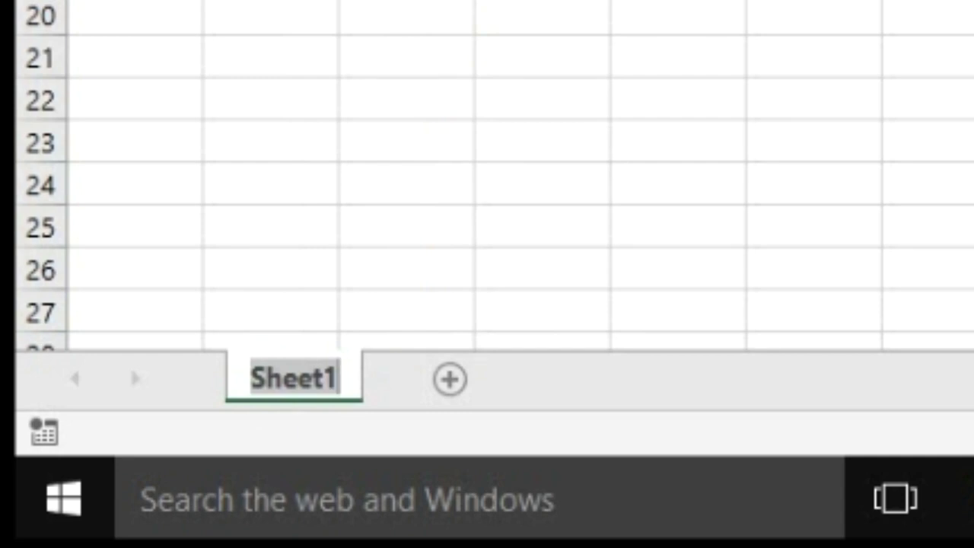
pyautogui.write('Hi')
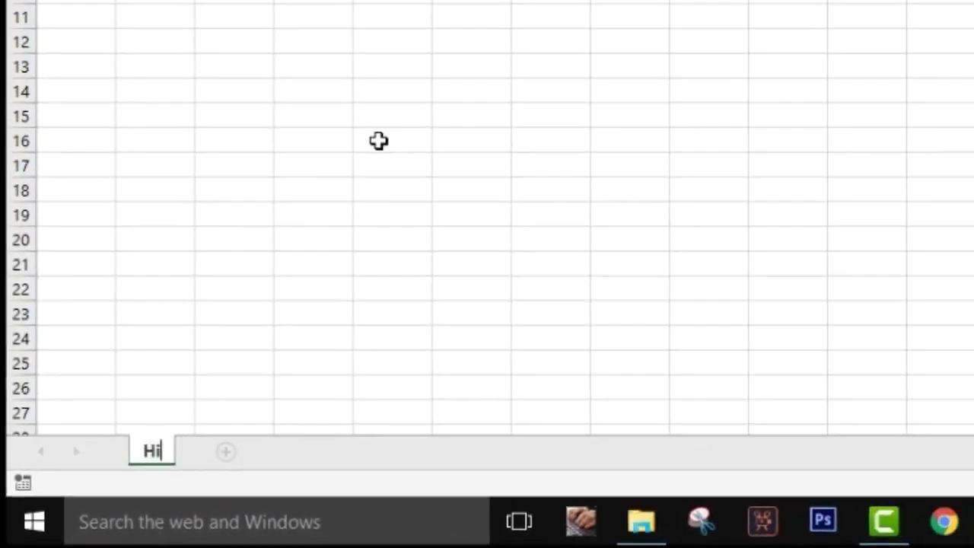
pyautogui.click(268, 258)
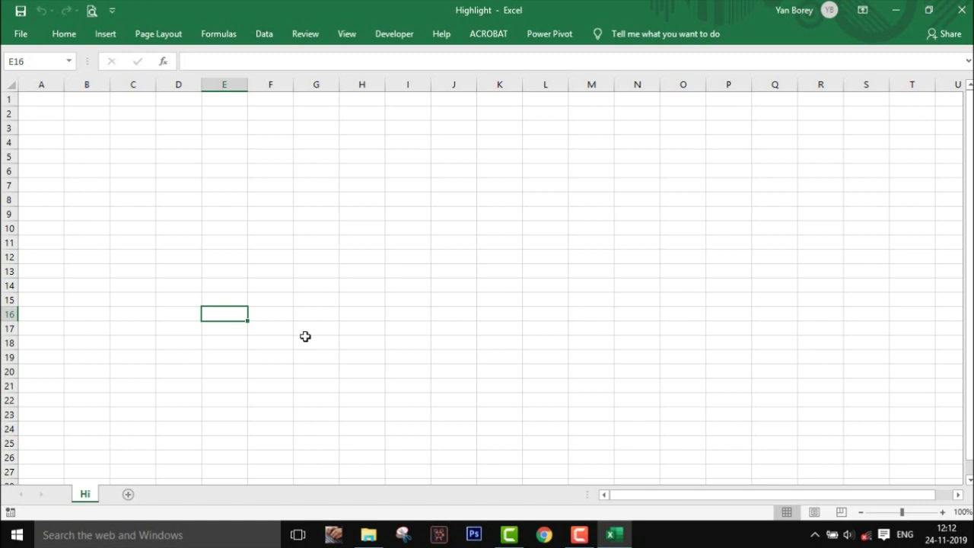
# Step: Type the Khmer headings ឃស, ទៅ, កែ and មកពី into C3:F3, then select the whole sheet
pyautogui.click(133, 128)
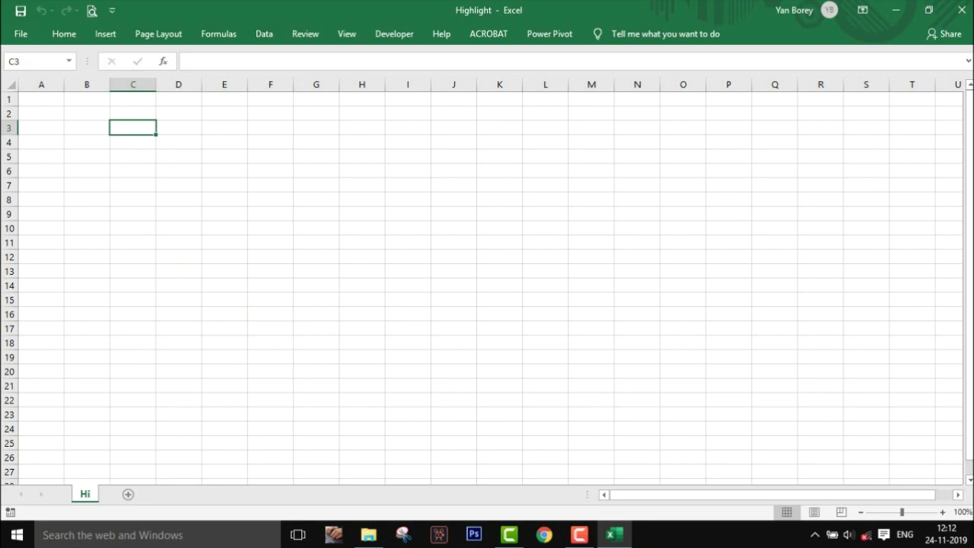
pyautogui.hotkey('alt', 'shift')
pyautogui.write('ឃ')
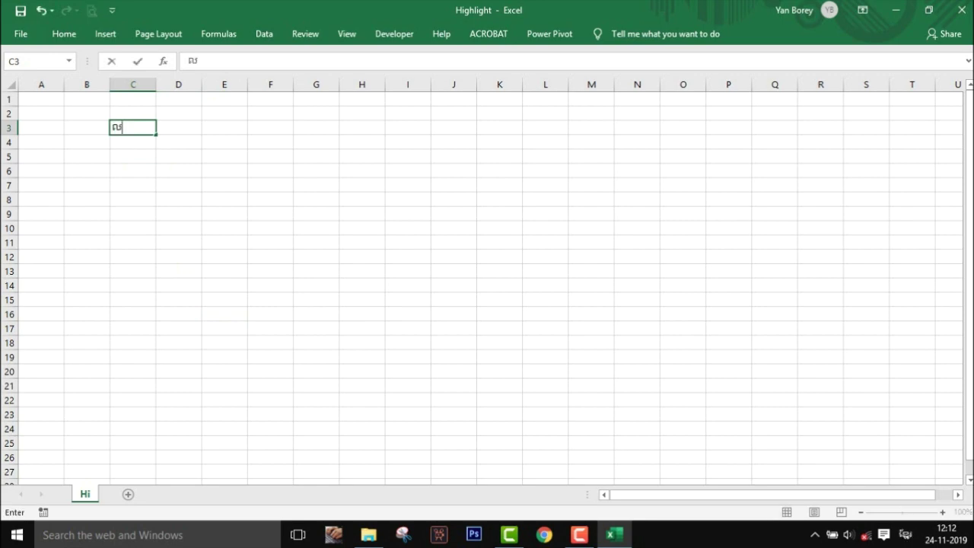
pyautogui.write('ស')
pyautogui.press('Tab')
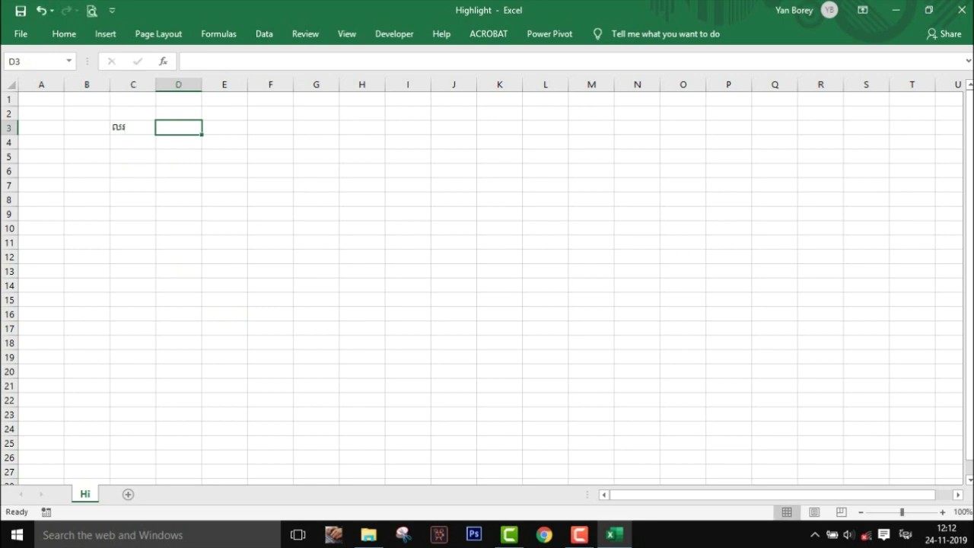
pyautogui.write('ទៅ')
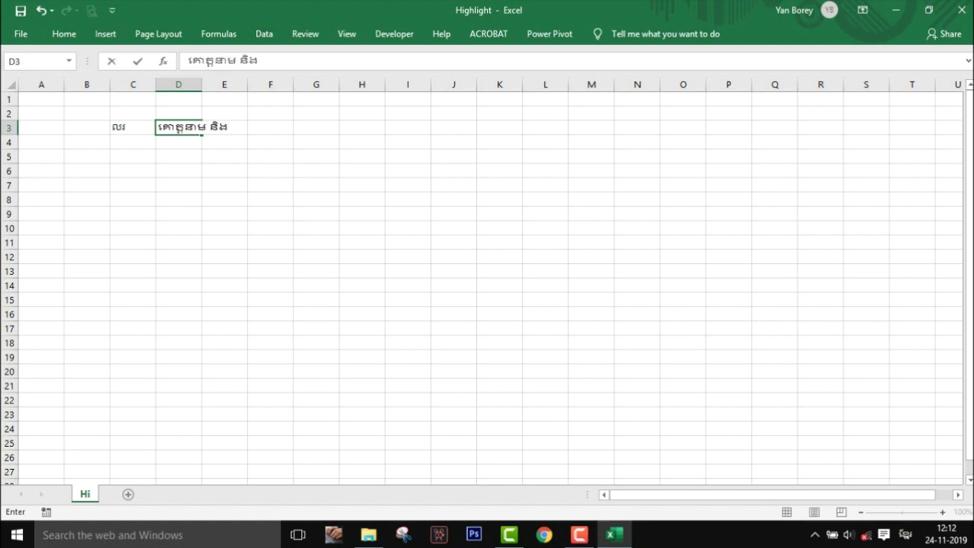
pyautogui.press('Tab')
pyautogui.write('កែ')
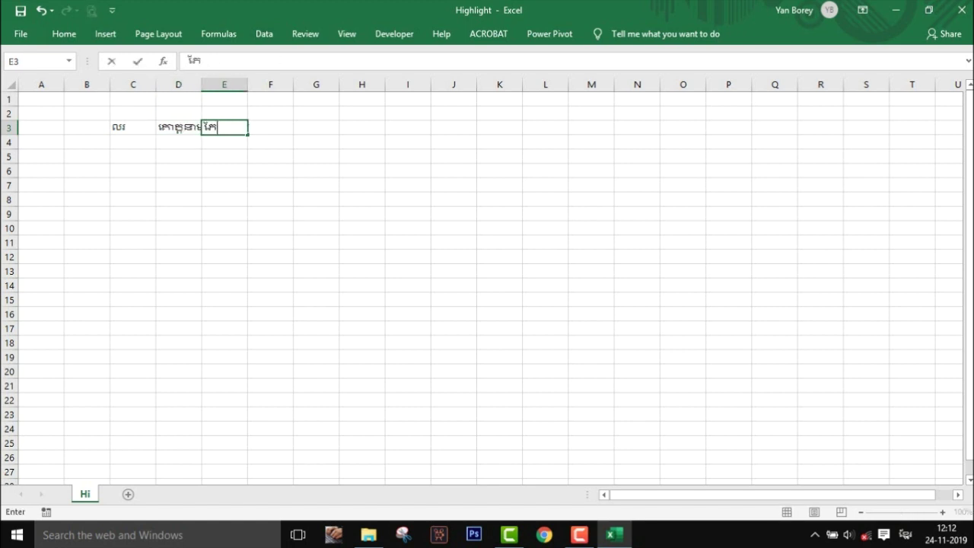
pyautogui.press('Tab')
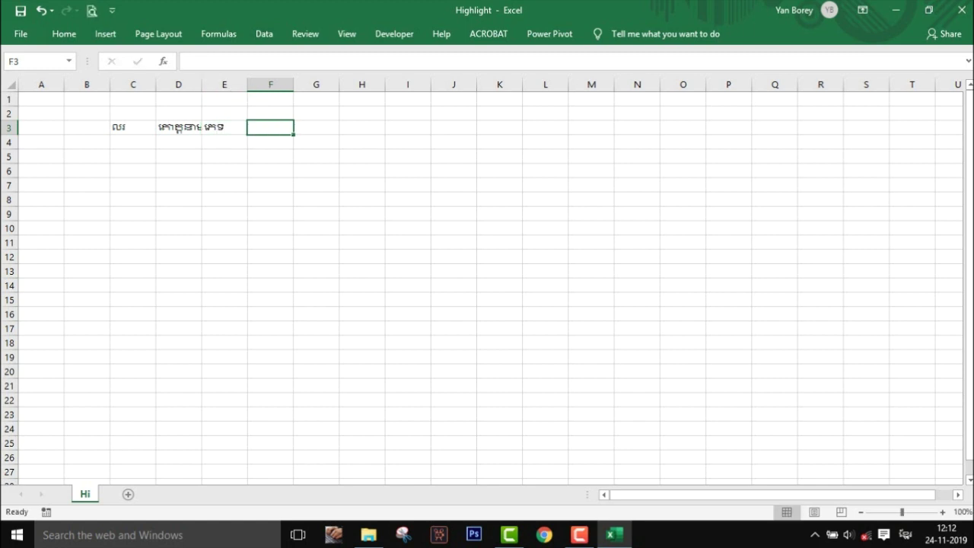
pyautogui.write('មកពី')
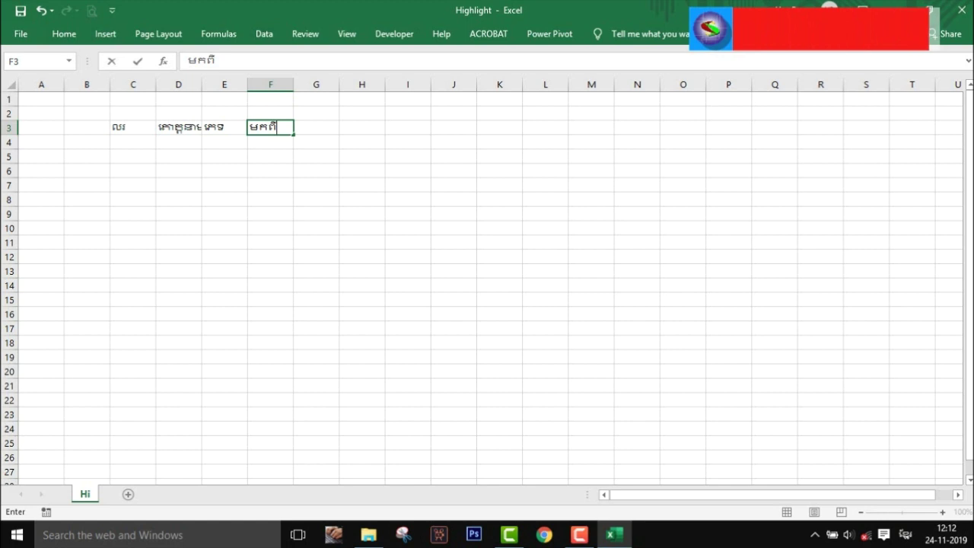
pyautogui.press('Return')
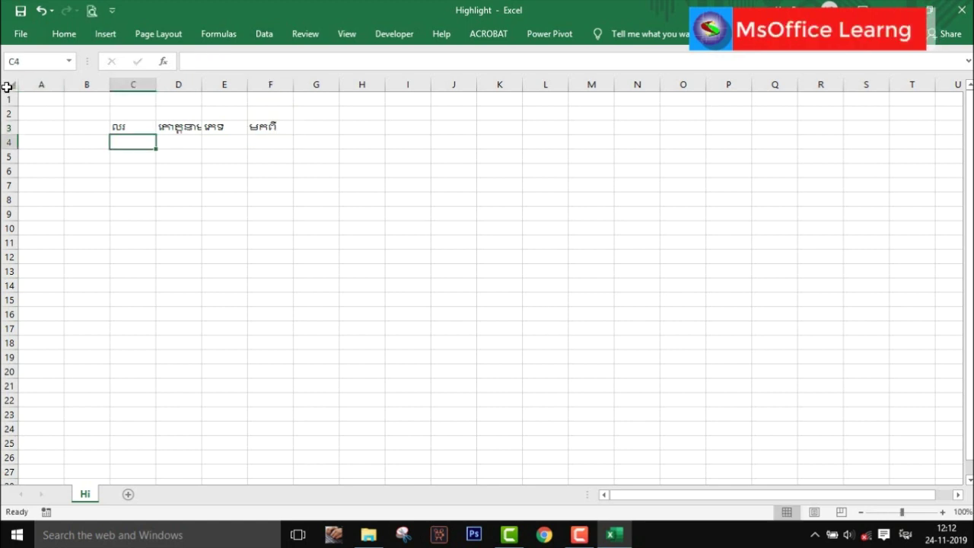
pyautogui.click(10, 84)
pyautogui.click(72, 36)
# Step: Set the whole sheet to the Khmer OS Content font, centre the text, and collapse the ribbon
pyautogui.click(160, 61)
pyautogui.write('គ')
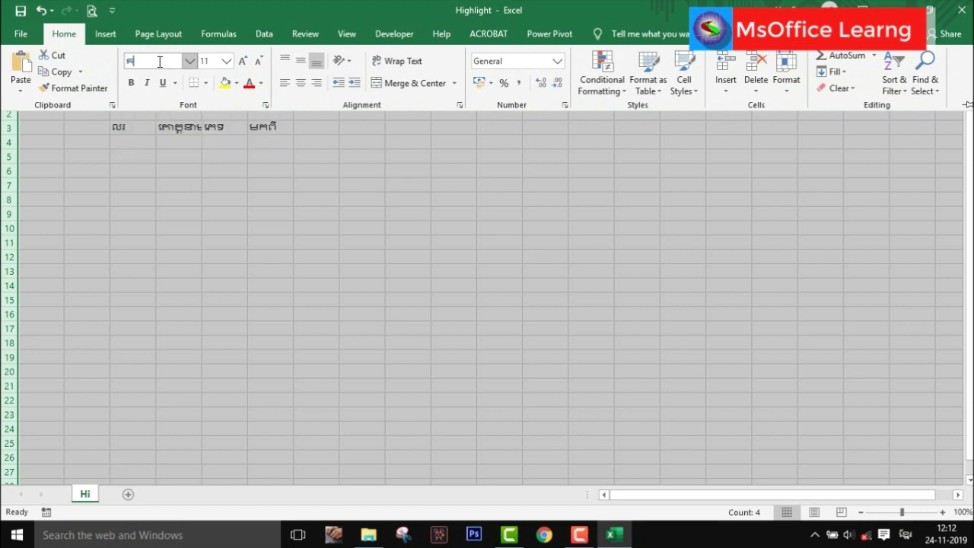
pyautogui.hotkey('alt', 'shift')
pyautogui.write('r f')
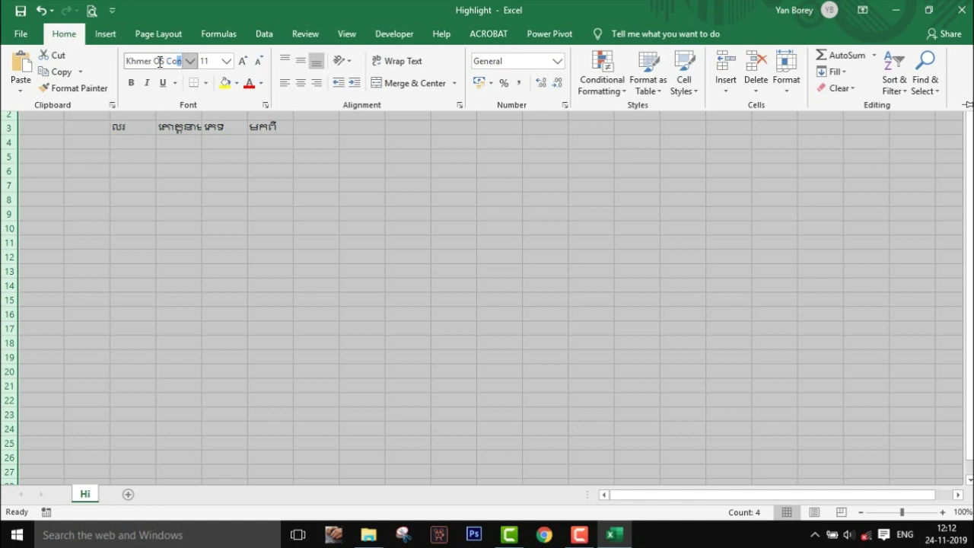
pyautogui.press('Return')
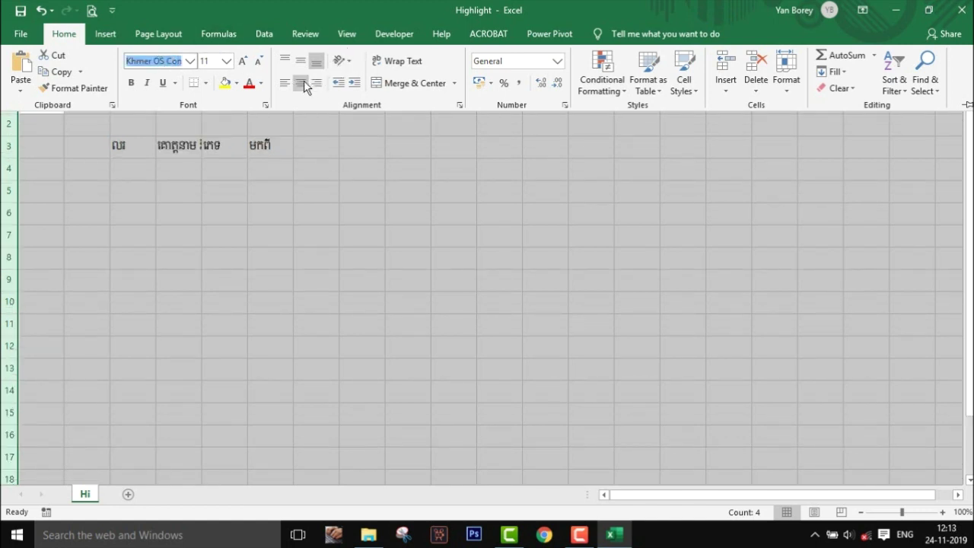
pyautogui.click(301, 82)
pyautogui.hotkey('ctrl', 'F1')
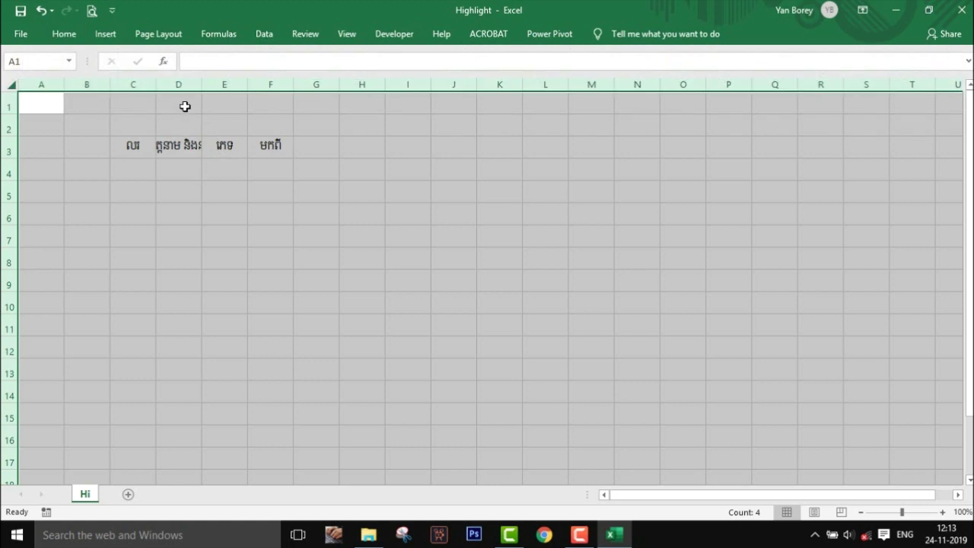
pyautogui.click(122, 116)
# Step: Narrow column B, widen columns D (to 16.00) and F, and make row 3 taller
pyautogui.moveTo(109, 85); pyautogui.dragTo(90, 85)
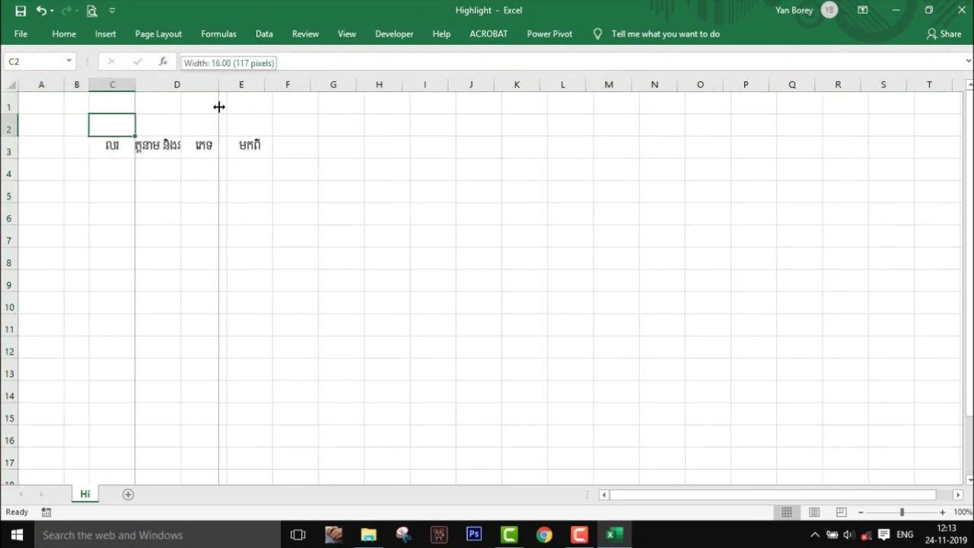
pyautogui.moveTo(181, 80); pyautogui.dragTo(219, 85)
pyautogui.moveTo(312, 88); pyautogui.dragTo(333, 88)
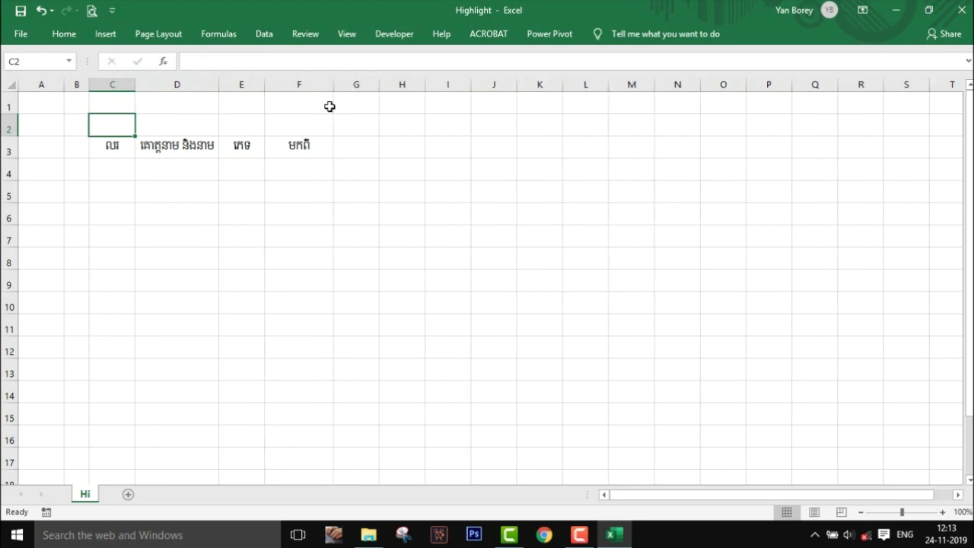
pyautogui.click(191, 155)
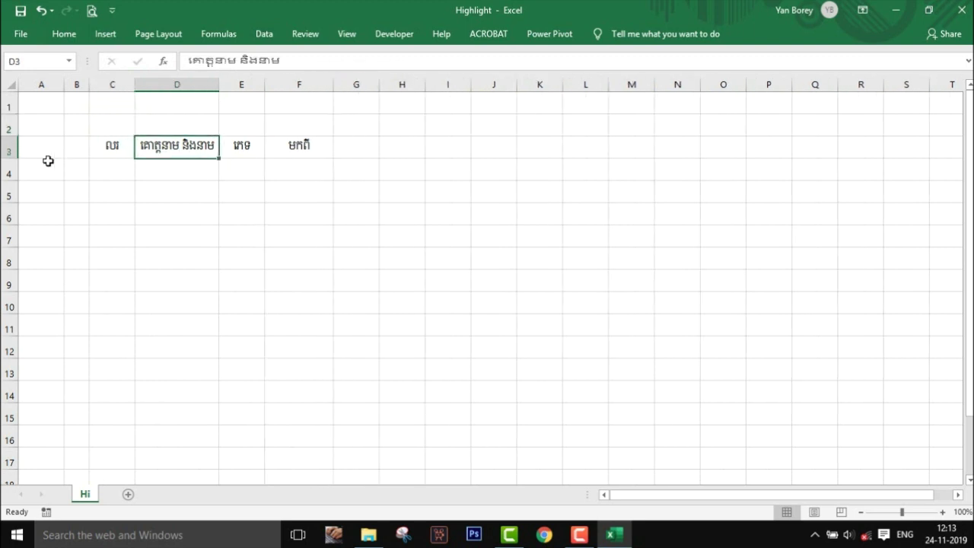
pyautogui.moveTo(15, 157); pyautogui.dragTo(16, 176)
pyautogui.click(201, 201)
pyautogui.click(114, 162)
pyautogui.click(128, 189)
pyautogui.click(174, 188)
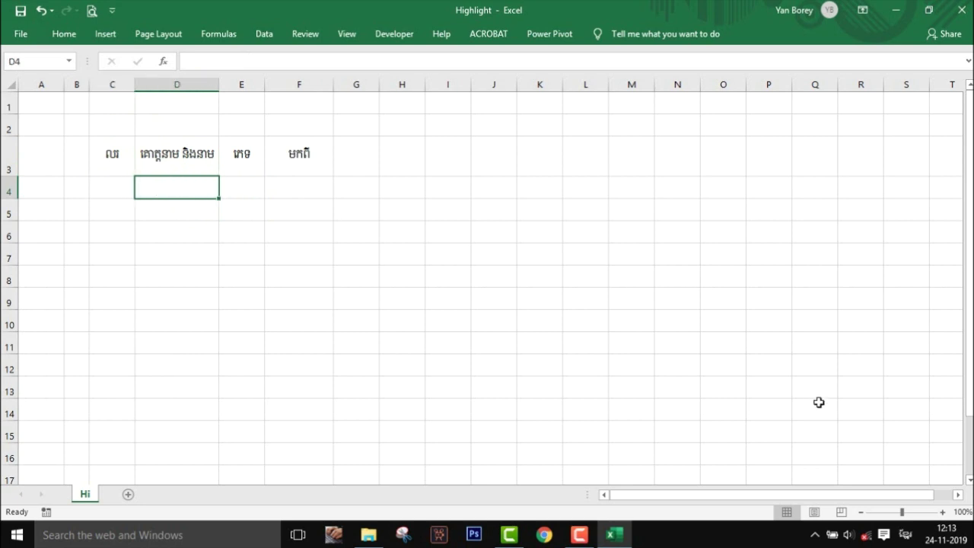
pyautogui.write('សំ សីហា')
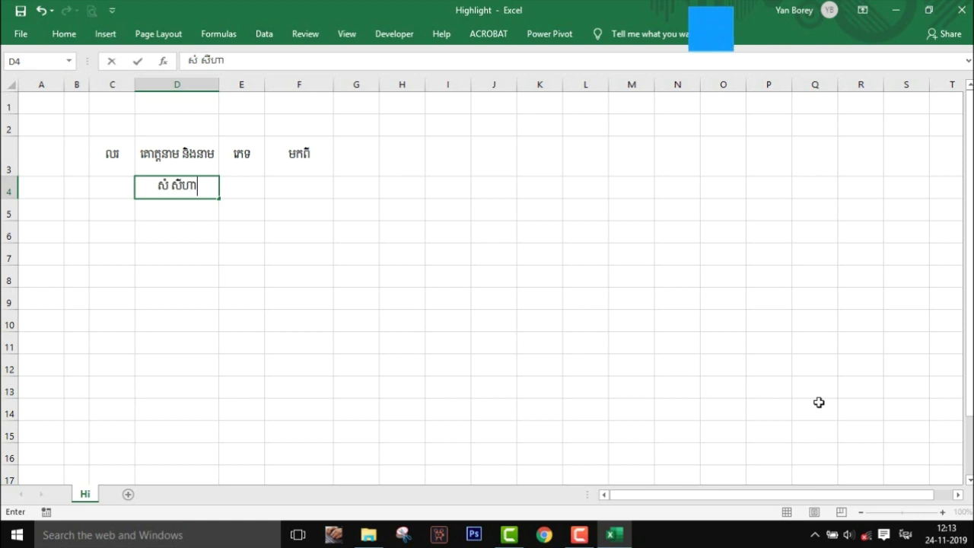
pyautogui.press('Return')
pyautogui.write('មាស')
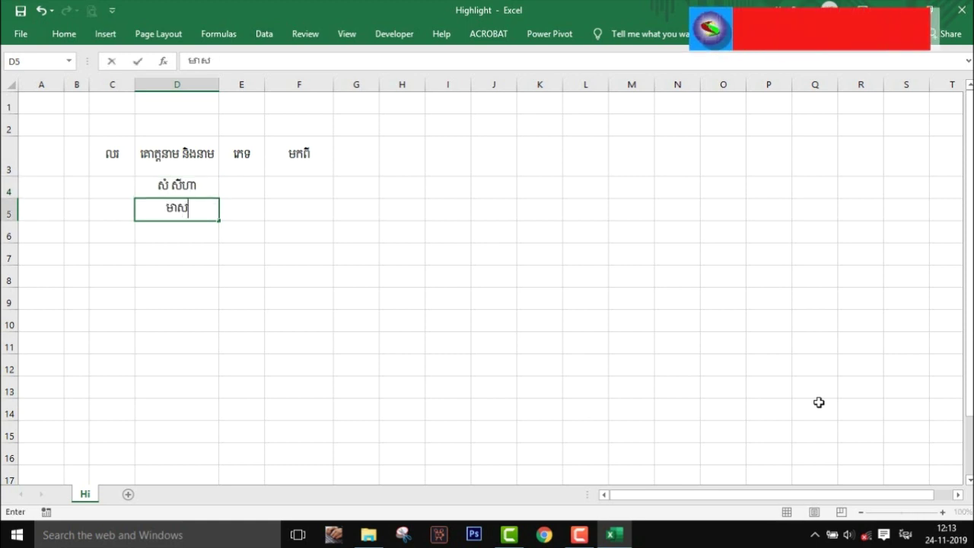
pyautogui.write(' លីះ')
pyautogui.press('BackSpace')
pyautogui.write('ើ')
pyautogui.press('BackSpace')
pyautogui.write('ីណា')
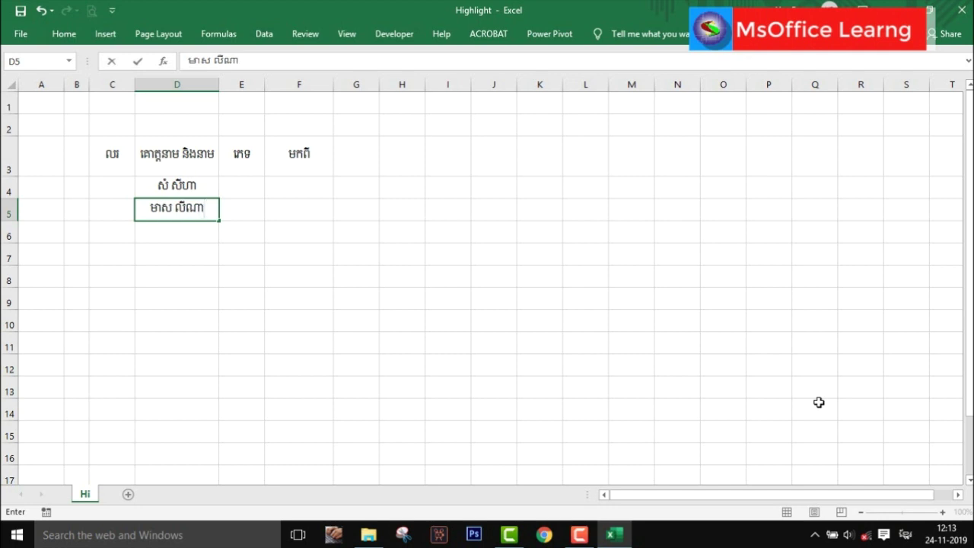
pyautogui.press('Return')
pyautogui.write('ឆុន សុ')
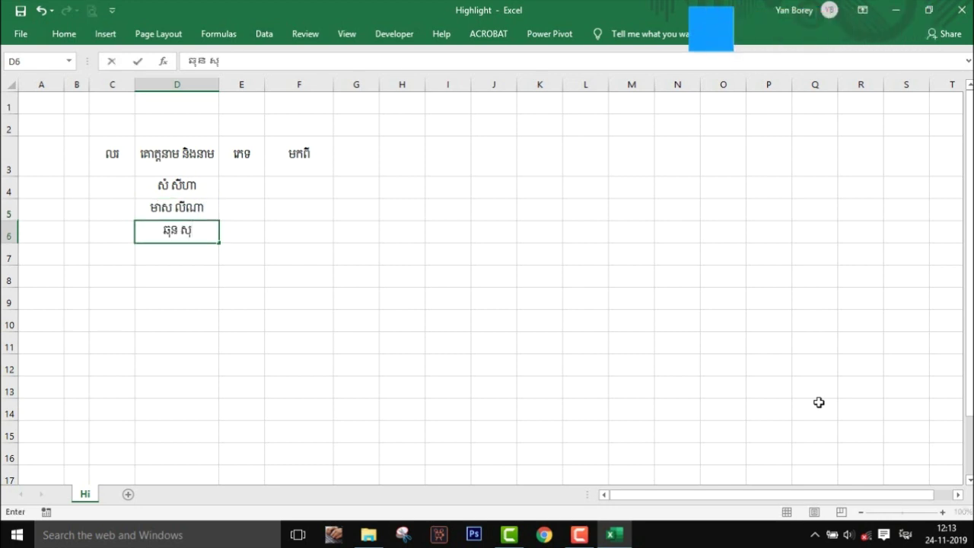
pyautogui.write('ផា')
pyautogui.press('Return')
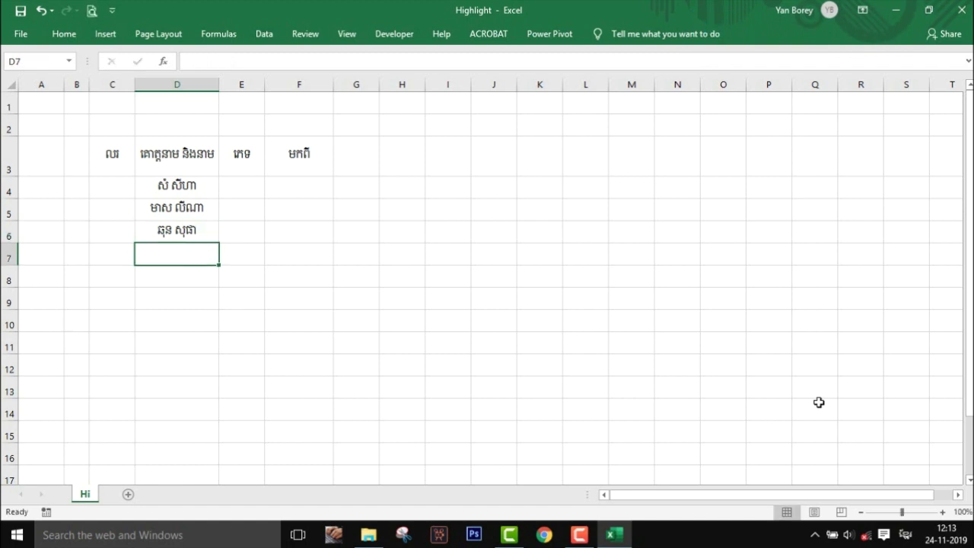
pyautogui.write('មិន ')
pyautogui.write('រ')
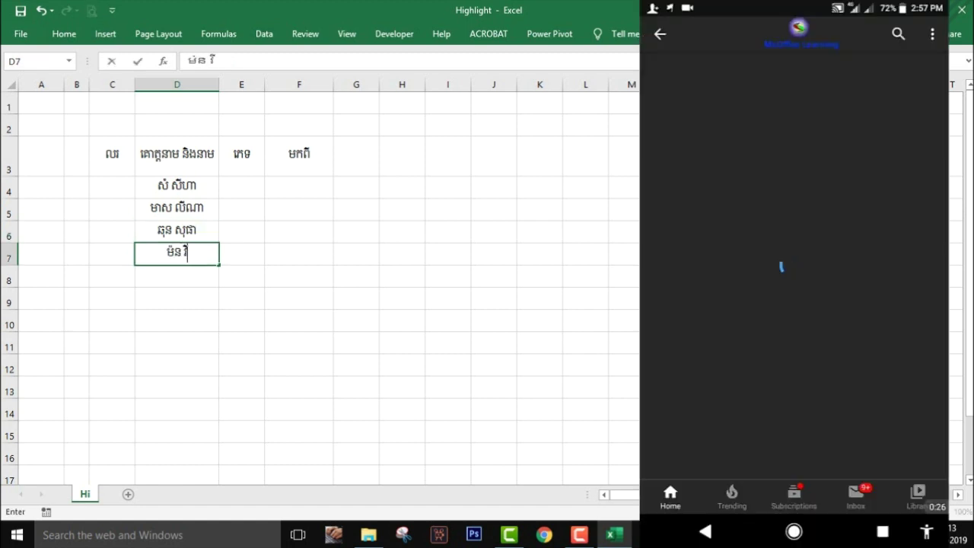
pyautogui.write('ី')
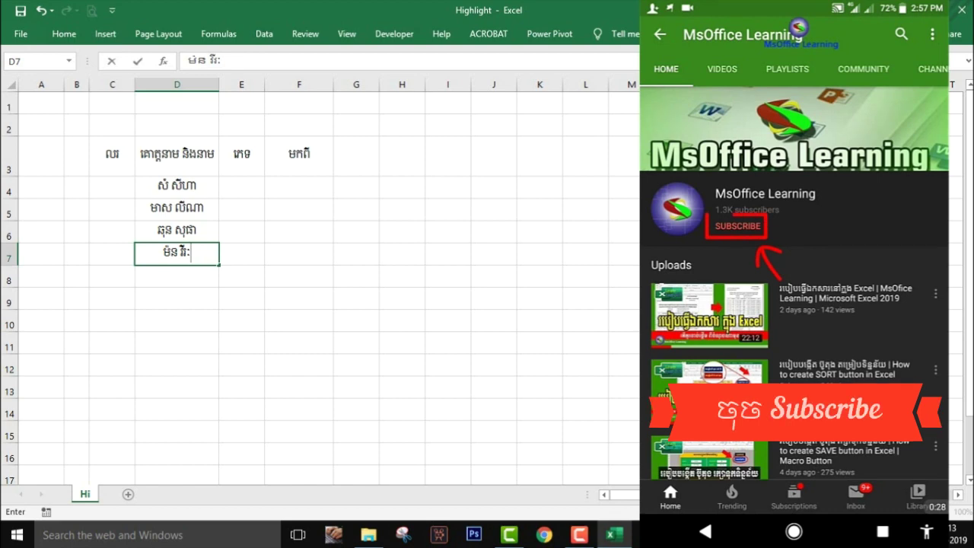
pyautogui.write('ះ')
pyautogui.press('Return')
pyautogui.write('ទុំ សុ')
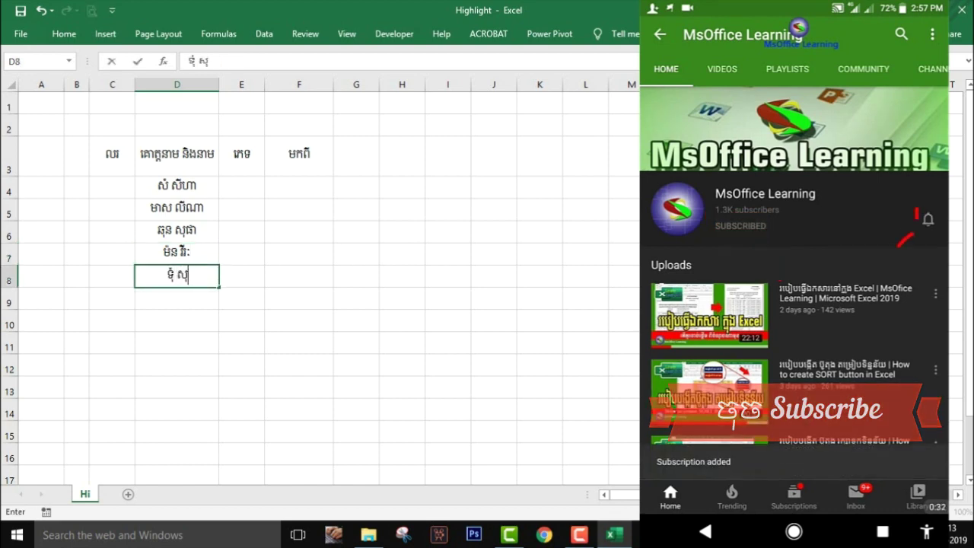
pyautogui.write('ផិន')
pyautogui.press('Return')
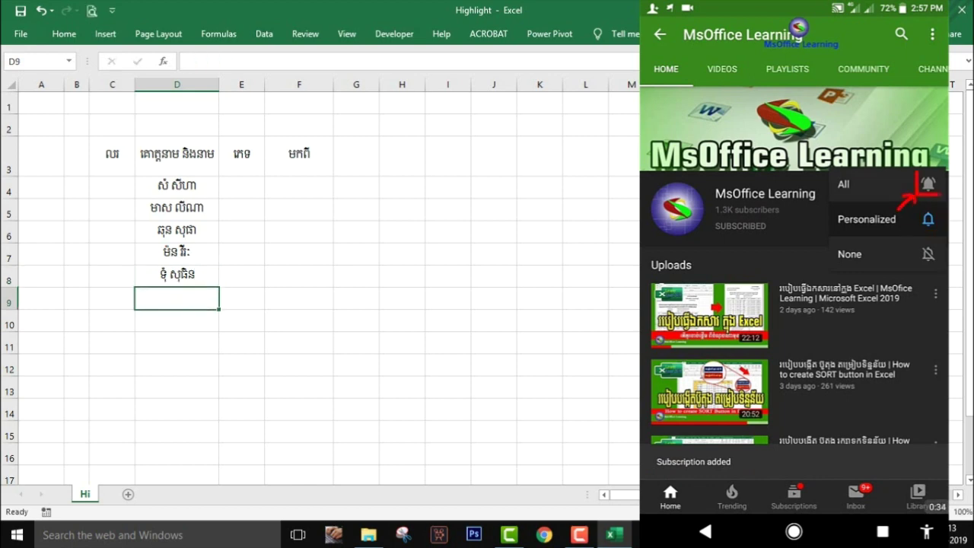
pyautogui.write('ហម ')
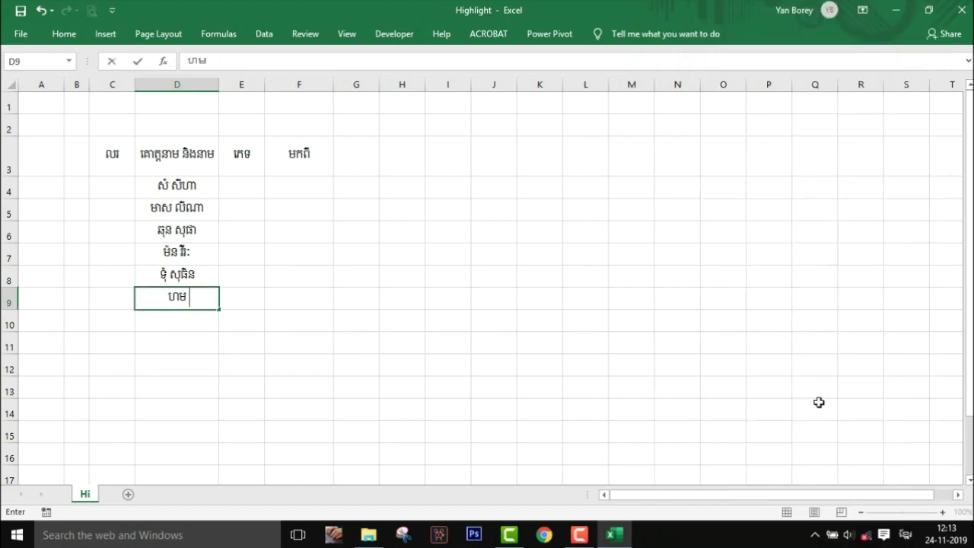
pyautogui.write('សិលា')
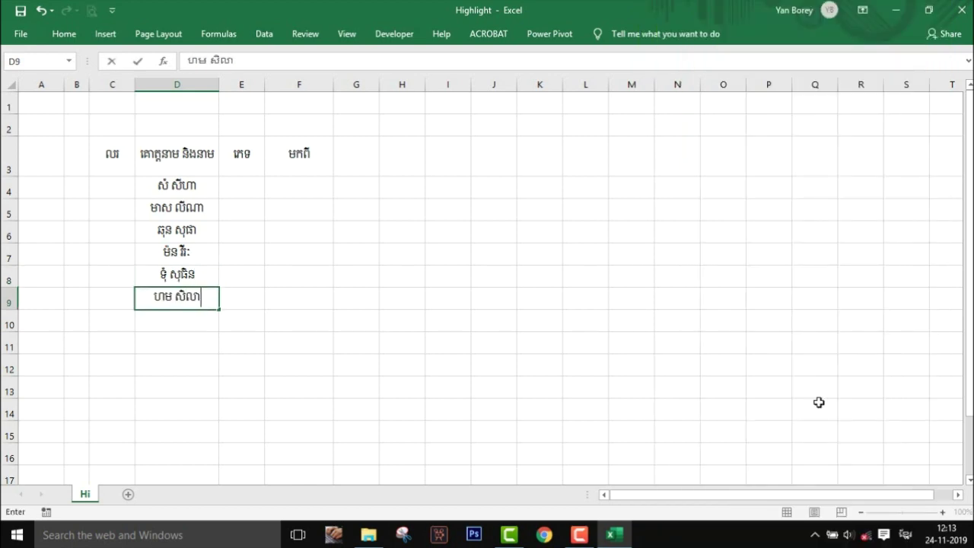
pyautogui.press('Return')
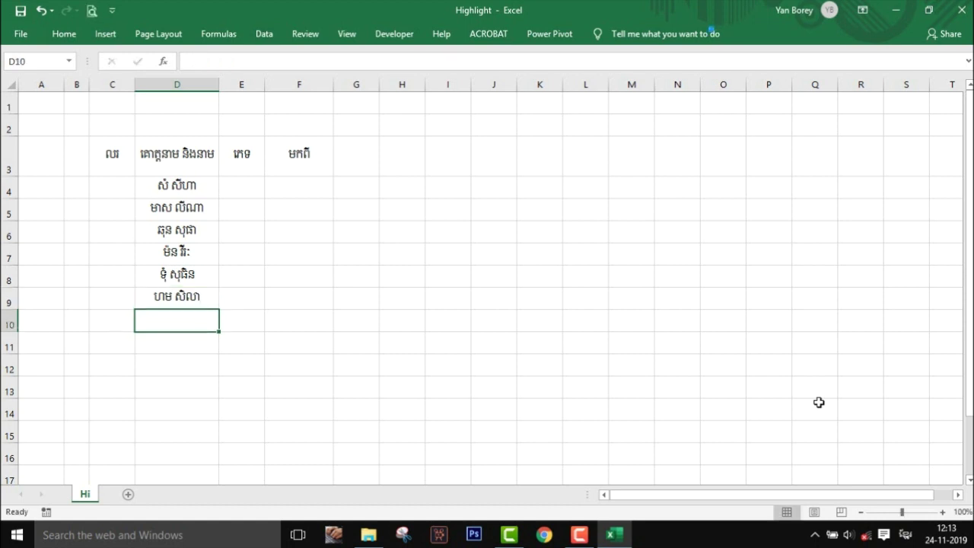
pyautogui.write('ច្រិប ករុណា')
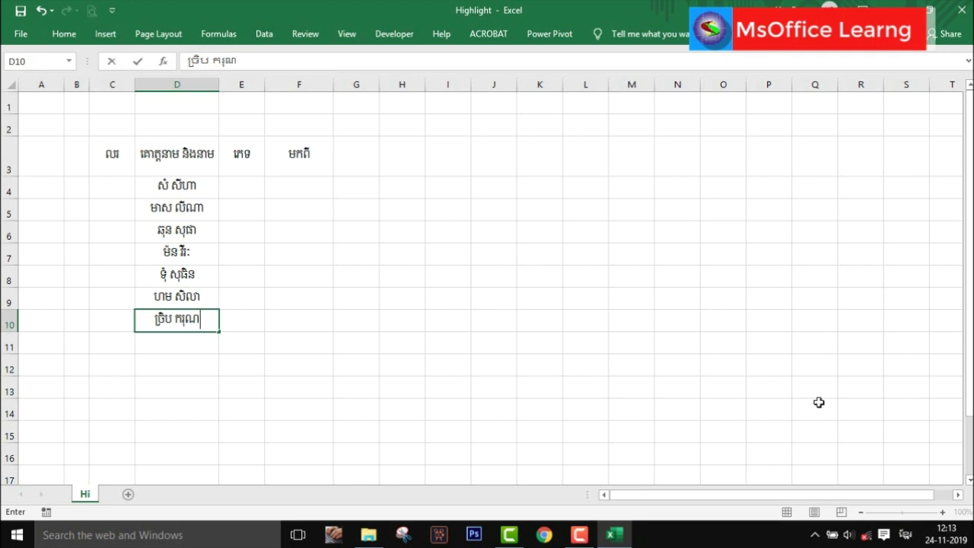
pyautogui.press('Return')
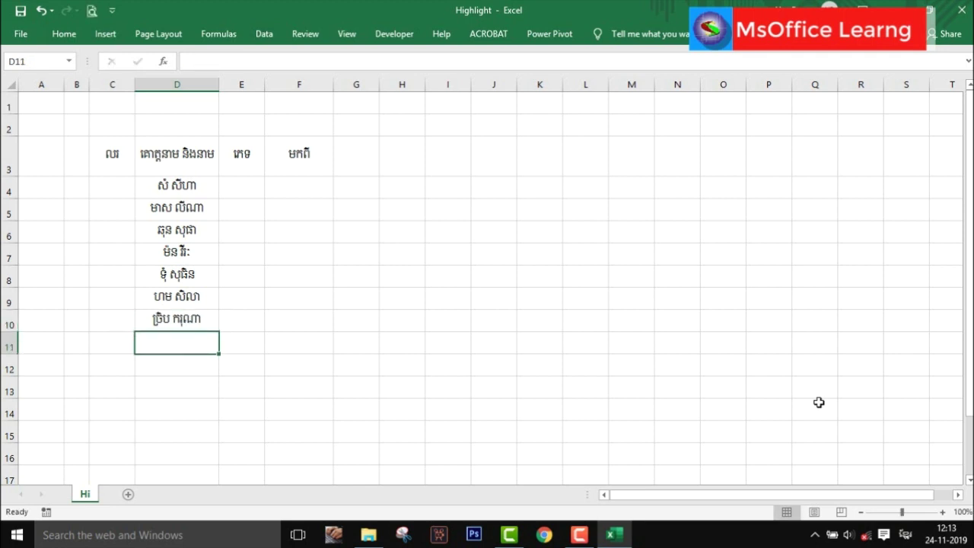
# Step: Fill genders in E4:E10: ស្រី for E4, E5 and E10, ប្រុស for E6:E9
pyautogui.click(259, 194)
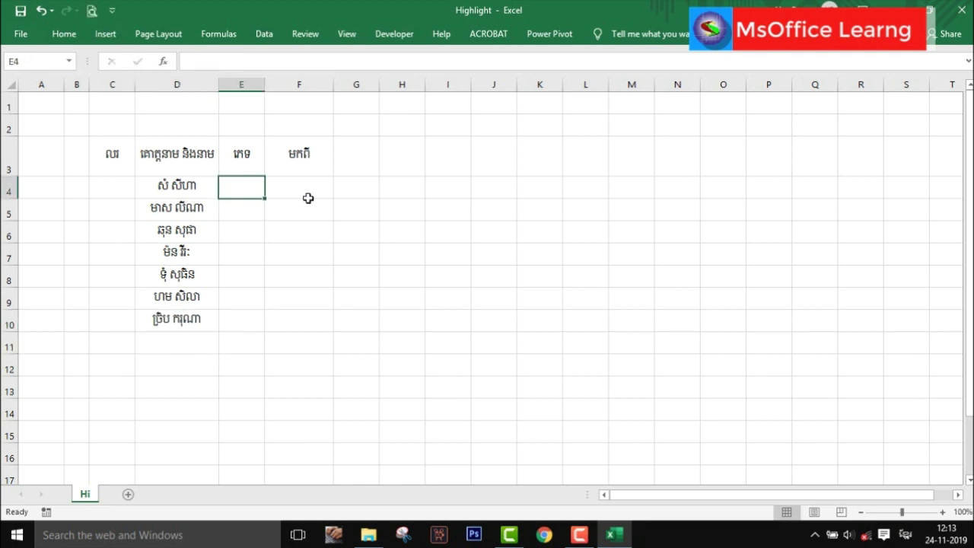
pyautogui.write('ស្រី')
pyautogui.press('Return')
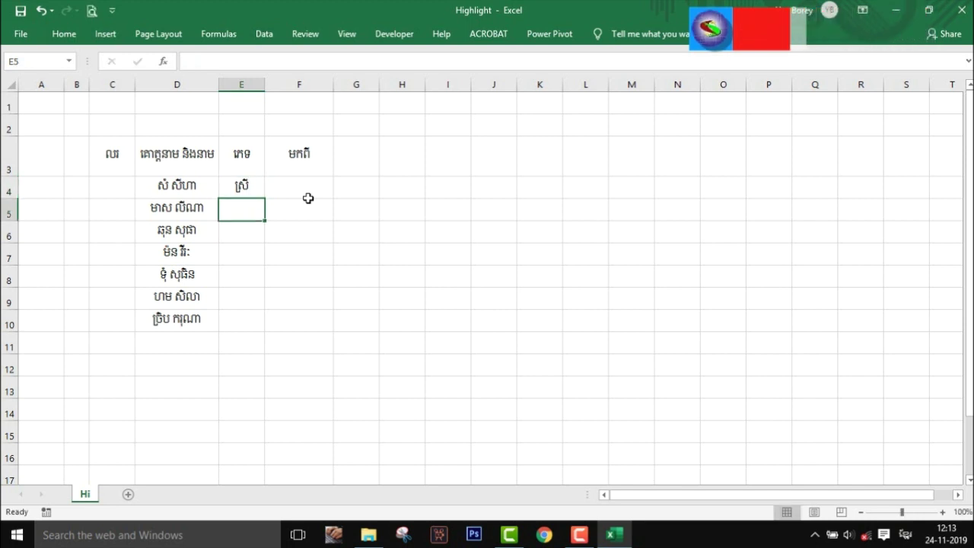
pyautogui.write('ស្រី')
pyautogui.press('Return')
pyautogui.write('ប្រុស')
pyautogui.press('Return')
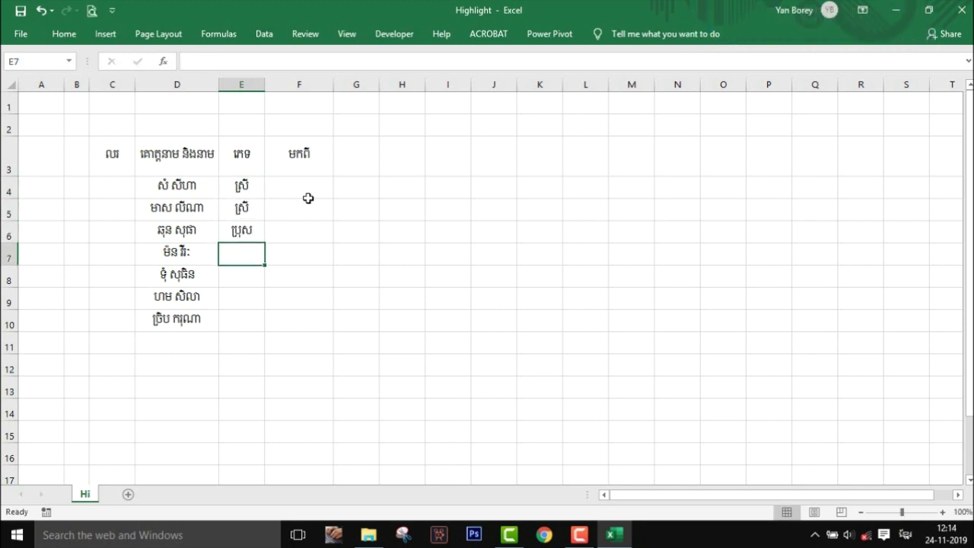
pyautogui.write('ប្រុស')
pyautogui.press('Return')
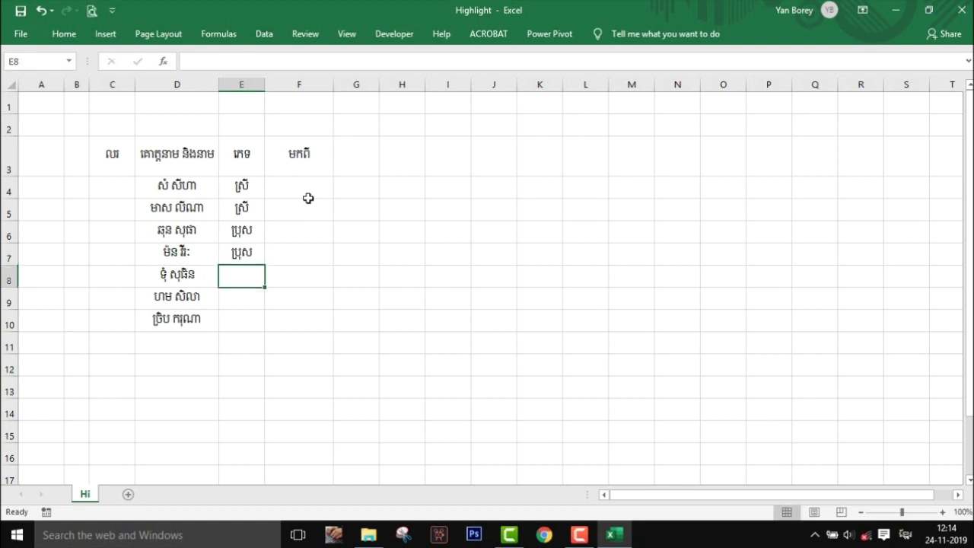
pyautogui.write('ប្រុស')
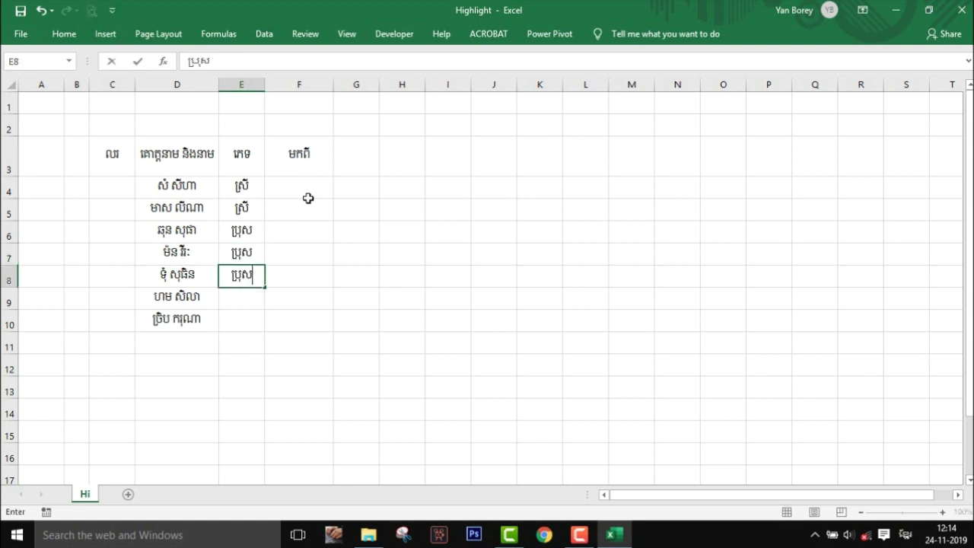
pyautogui.press('Return')
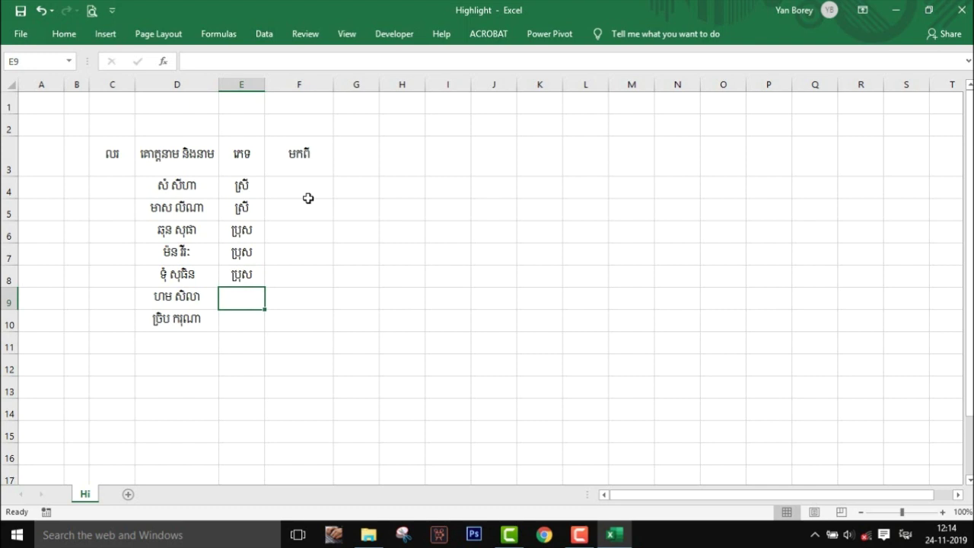
pyautogui.write('ប្រុស')
pyautogui.press('Return')
pyautogui.write('ស្រ')
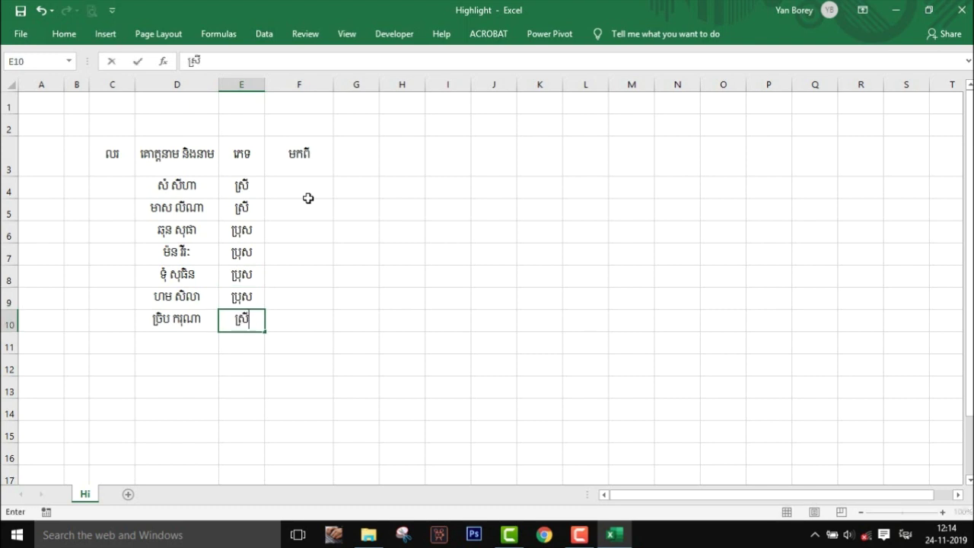
# Step: Enter the place entries អ្នញេរ in F4 and កំពូច in F5
pyautogui.click(308, 198)
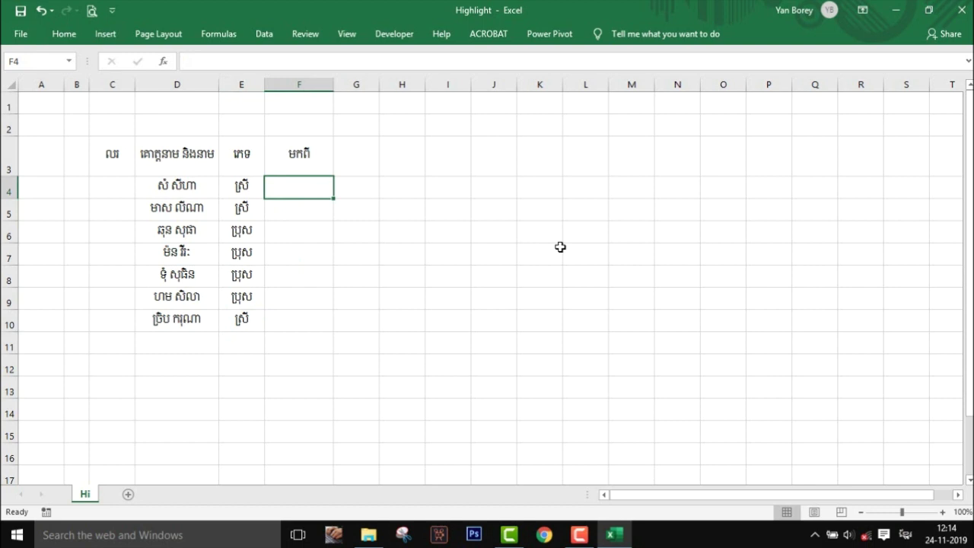
pyautogui.write('អ្ន')
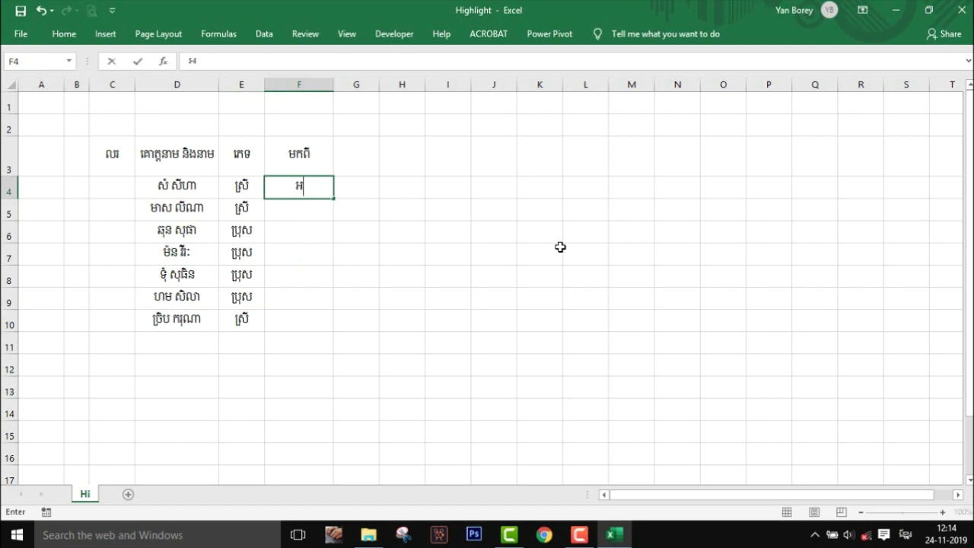
pyautogui.write('ញេរ')
pyautogui.press('Return')
pyautogui.write('ក')
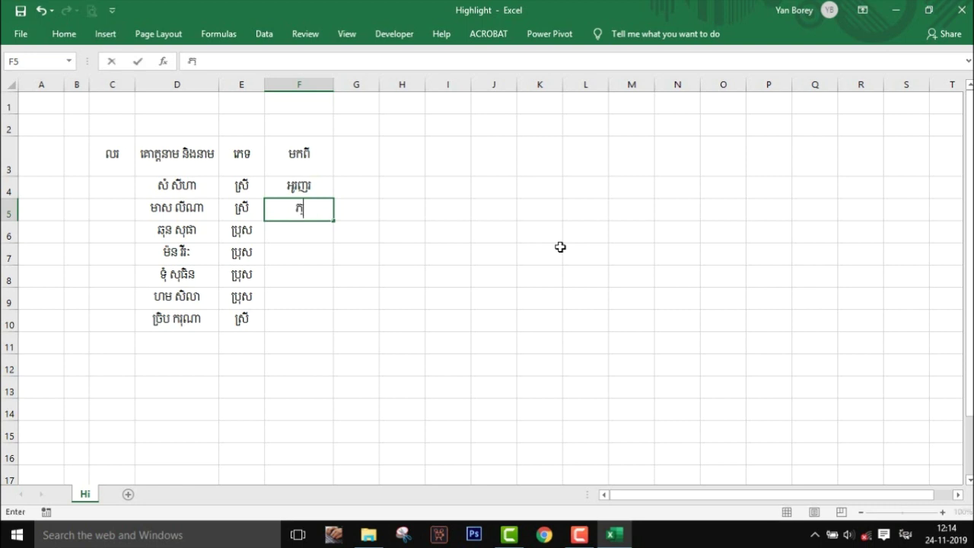
pyautogui.write('ំពត')
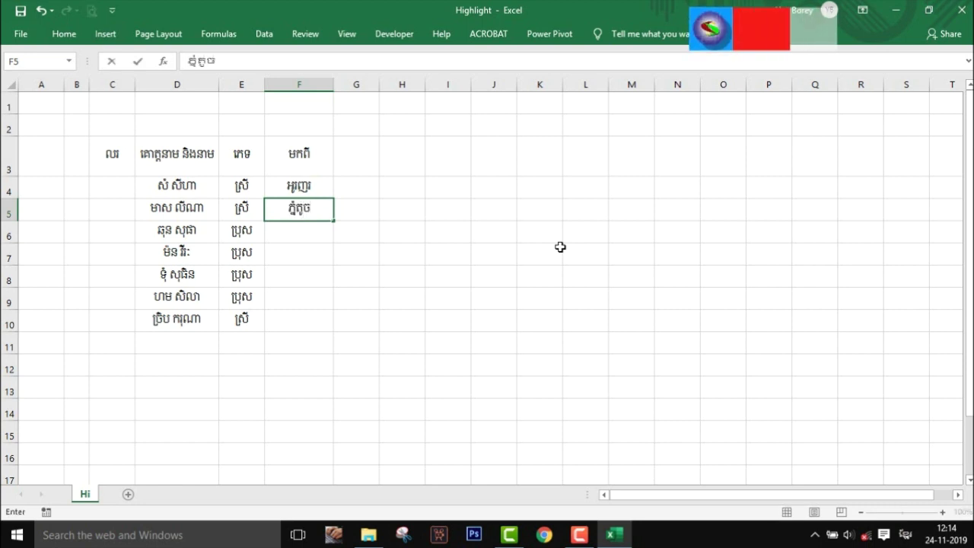
pyautogui.write('ពូច')
pyautogui.press('Return')
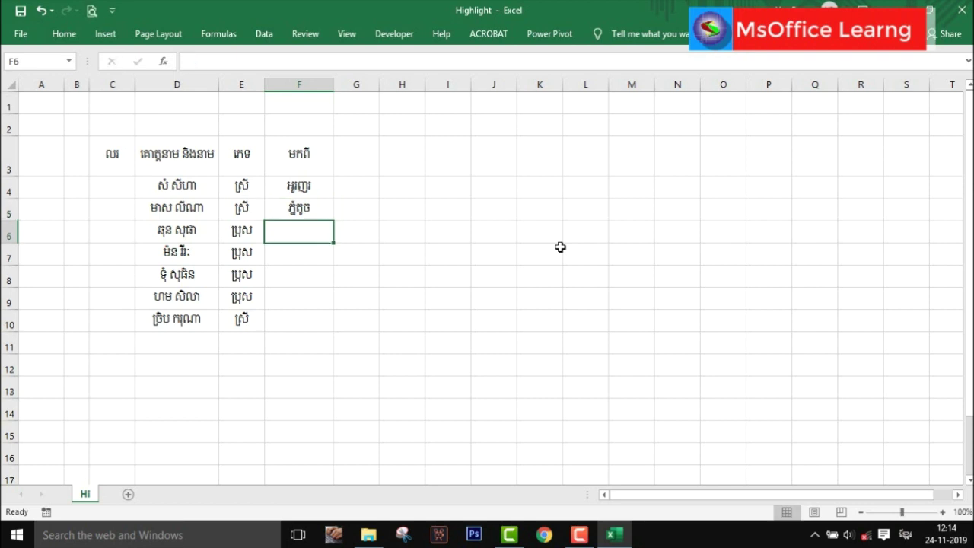
# Step: Fill the places down column F and number C4:C10 from ១ to ៧
pyautogui.moveTo(327, 197)
pyautogui.mouseDown()
pyautogui.moveTo(318, 210)
pyautogui.moveTo(317, 325)
pyautogui.mouseUp()
pyautogui.click(126, 187)
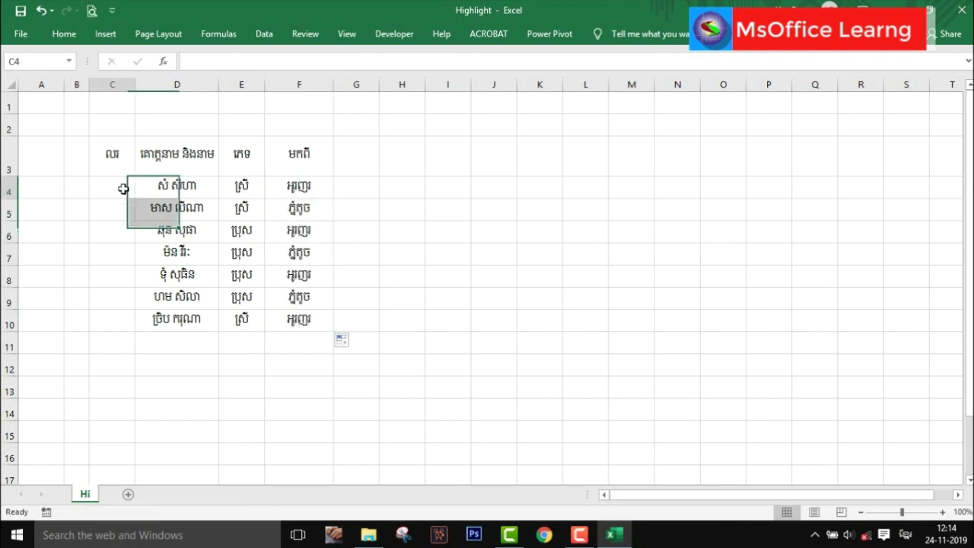
pyautogui.write('១')
pyautogui.press('Return')
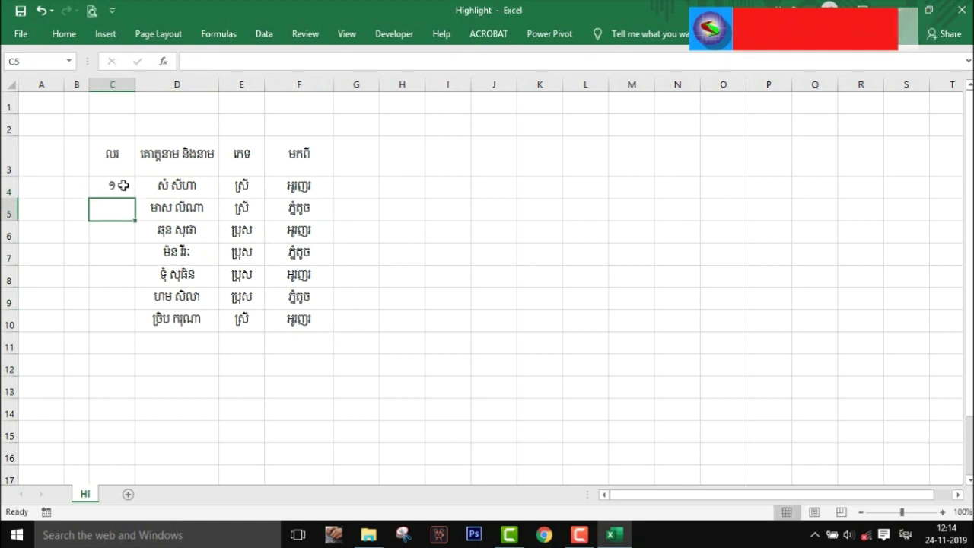
pyautogui.click(130, 189)
pyautogui.moveTo(137, 202); pyautogui.dragTo(130, 335)
pyautogui.click(405, 253)
# Step: Apply All Borders to the table range C3:F15
pyautogui.moveTo(112, 156); pyautogui.dragTo(296, 319)
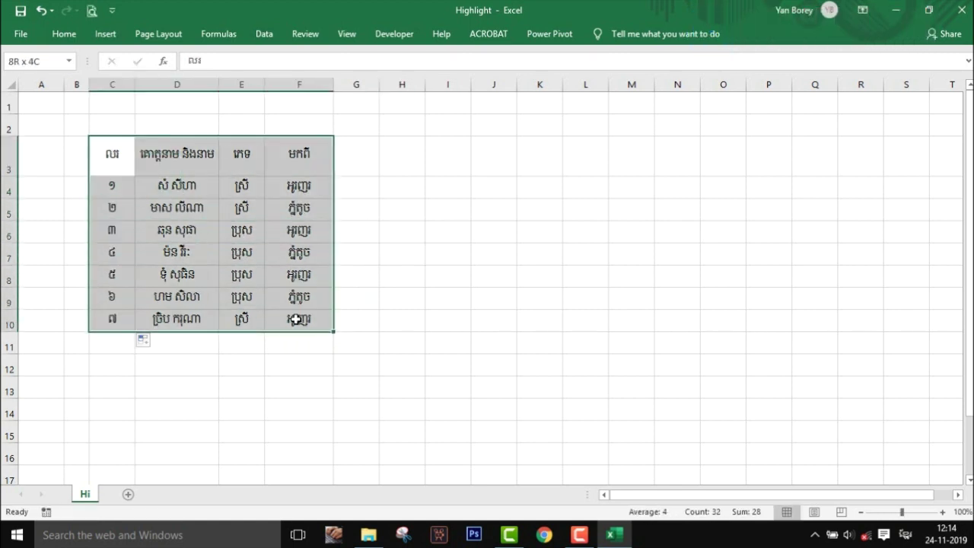
pyautogui.moveTo(296, 320); pyautogui.dragTo(295, 442)
pyautogui.rightClick(271, 327)
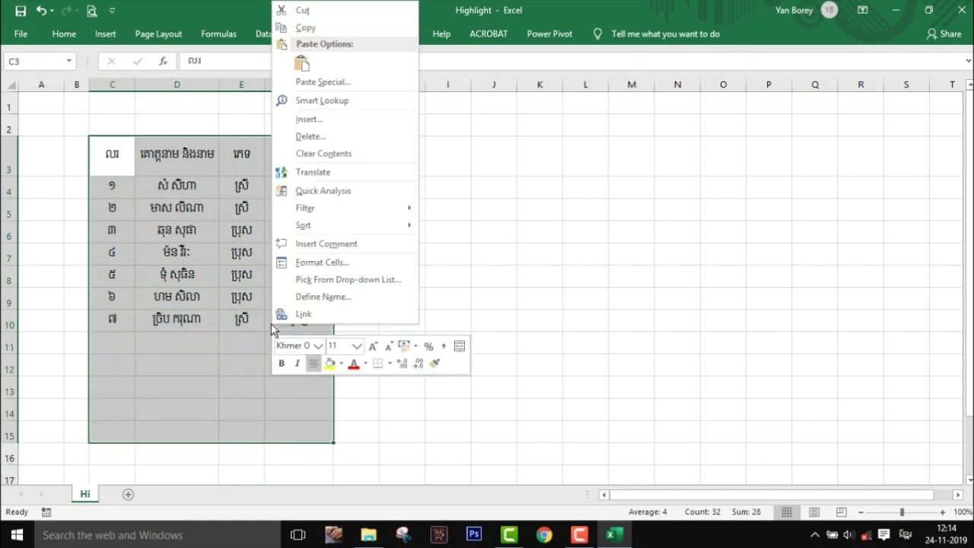
pyautogui.click(389, 363)
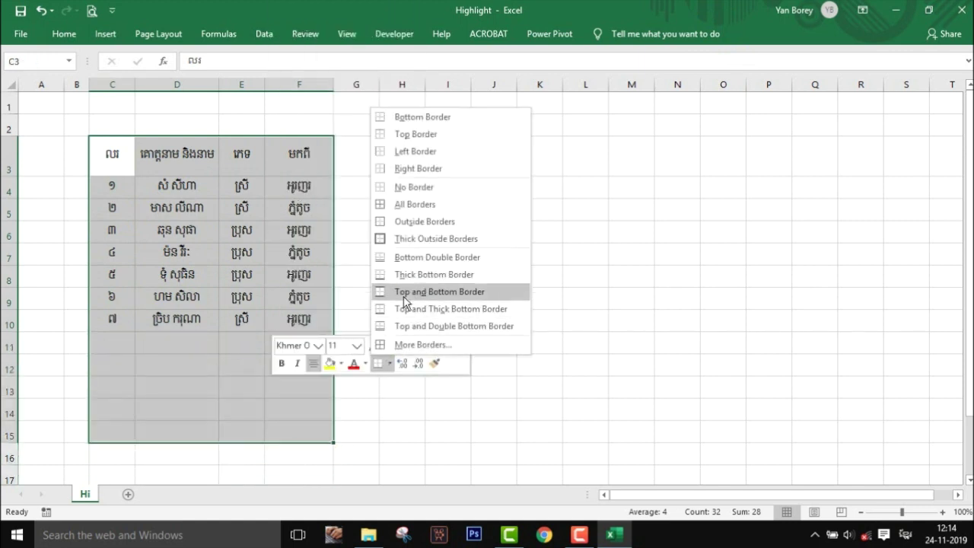
pyautogui.click(395, 205)
pyautogui.click(421, 212)
# Step: Give the header row C3:F3 a light orange fill colour
pyautogui.moveTo(113, 155); pyautogui.dragTo(297, 168)
pyautogui.rightClick(298, 168)
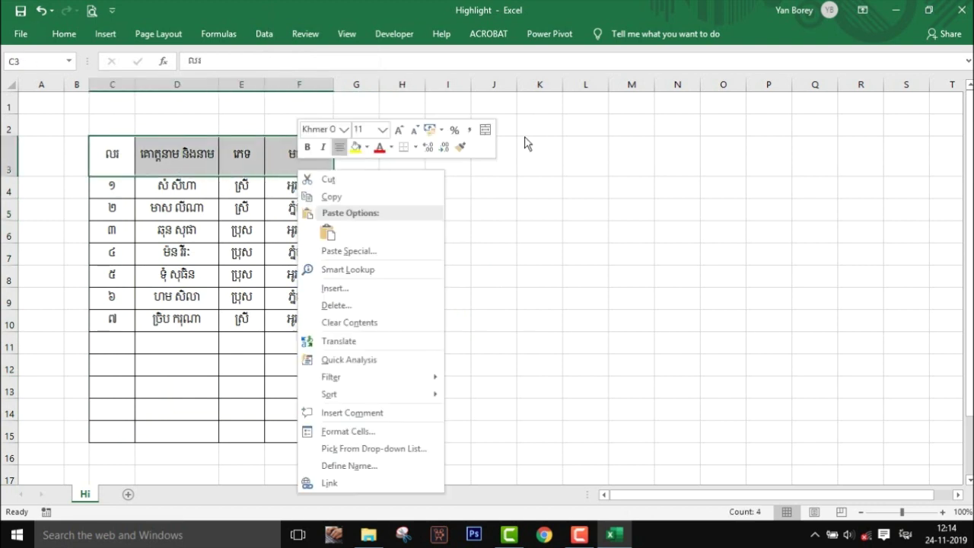
pyautogui.click(367, 147)
pyautogui.click(415, 210)
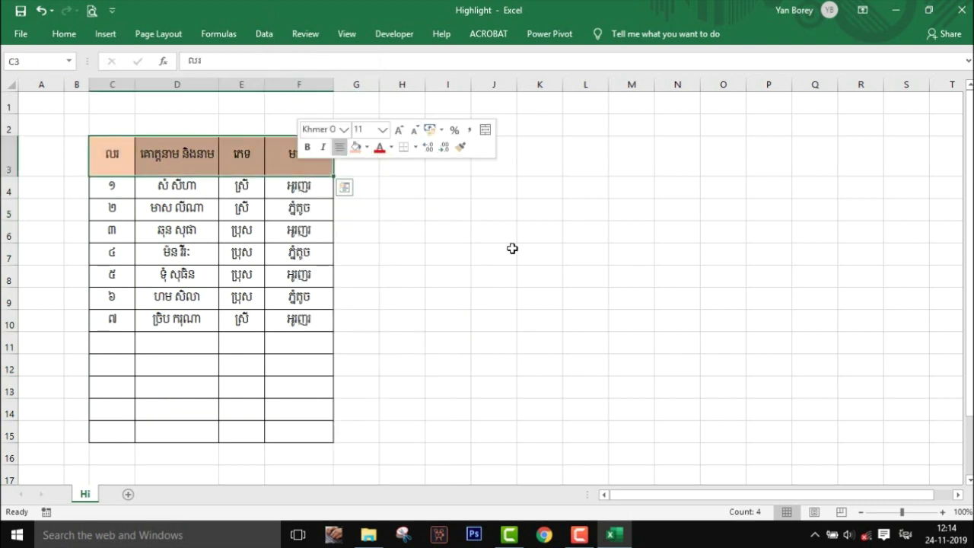
pyautogui.click(449, 255)
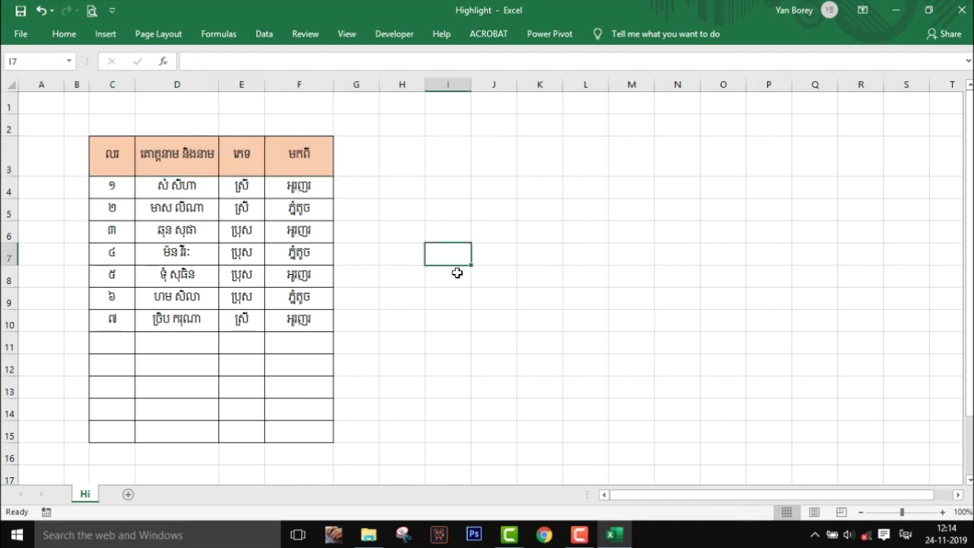
pyautogui.click(515, 232)
pyautogui.click(525, 206)
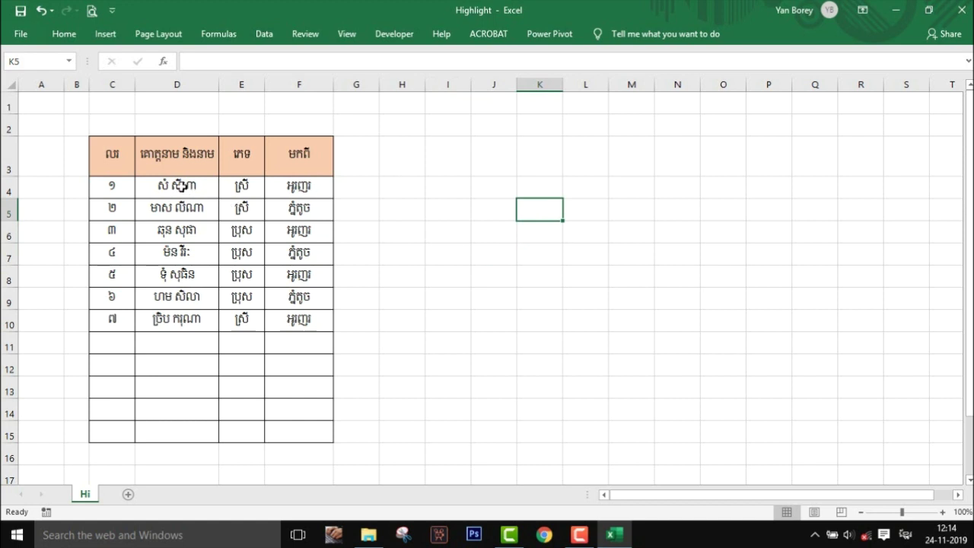
# Step: Enter row 7's name, ប្រុស and ភ្នំតូច into D11:F11 as a duplicate entry
pyautogui.moveTo(181, 185); pyautogui.dragTo(175, 252)
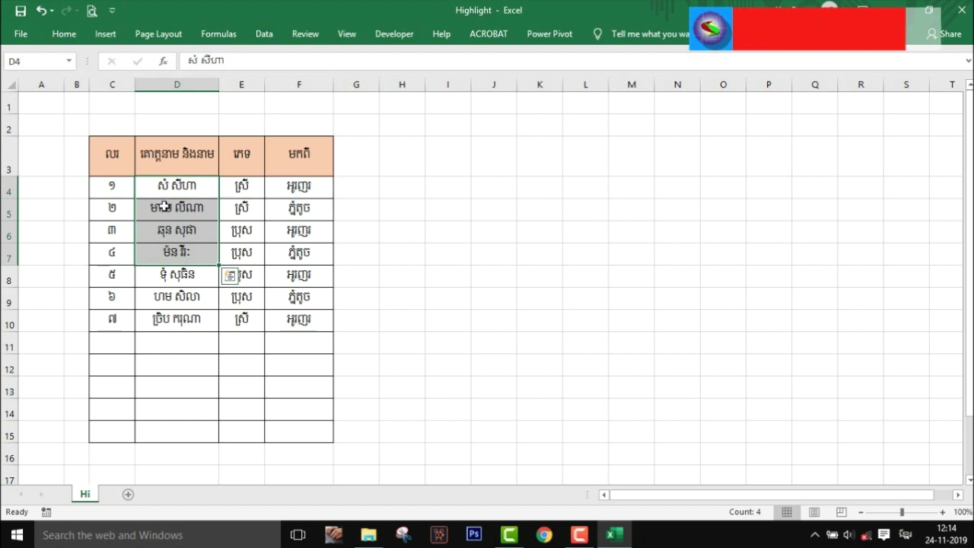
pyautogui.click(194, 256)
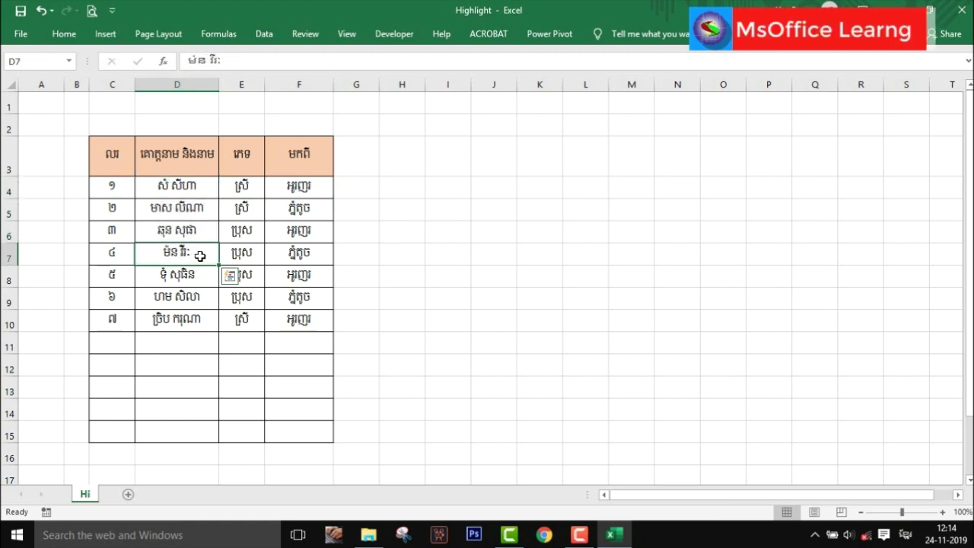
pyautogui.click(174, 341)
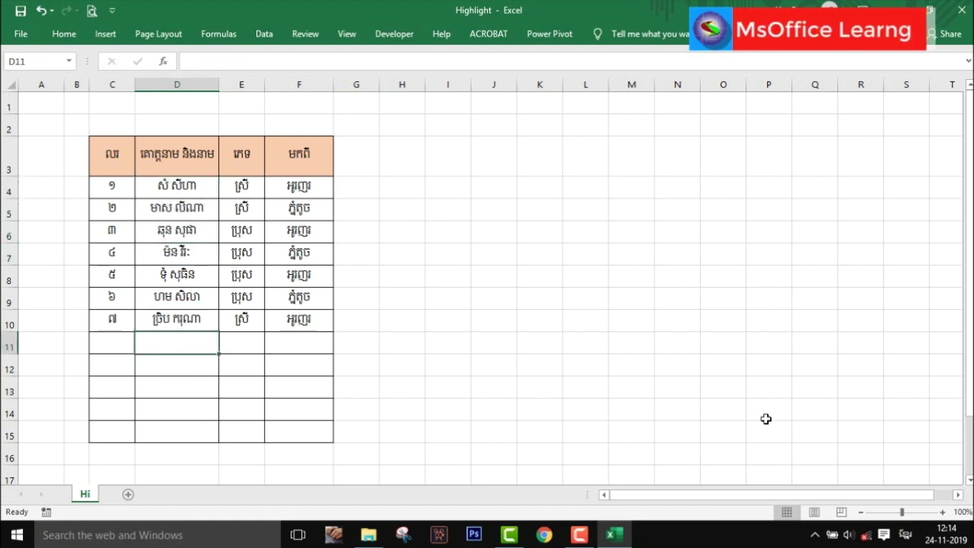
pyautogui.write('ម៉ិន')
pyautogui.press('BackSpace')
pyautogui.press('BackSpace')
pyautogui.press('BackSpace')
pyautogui.write('ិន រី')
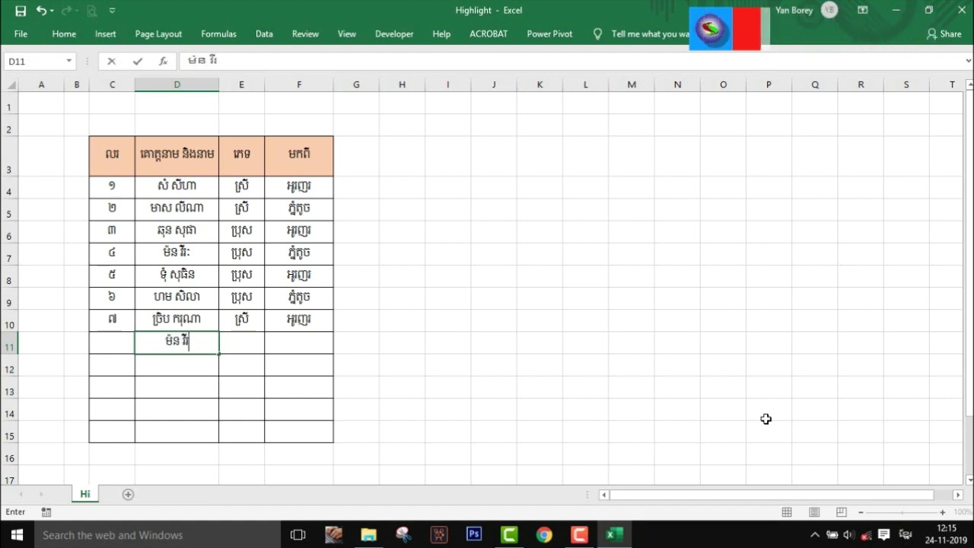
pyautogui.write('ះ')
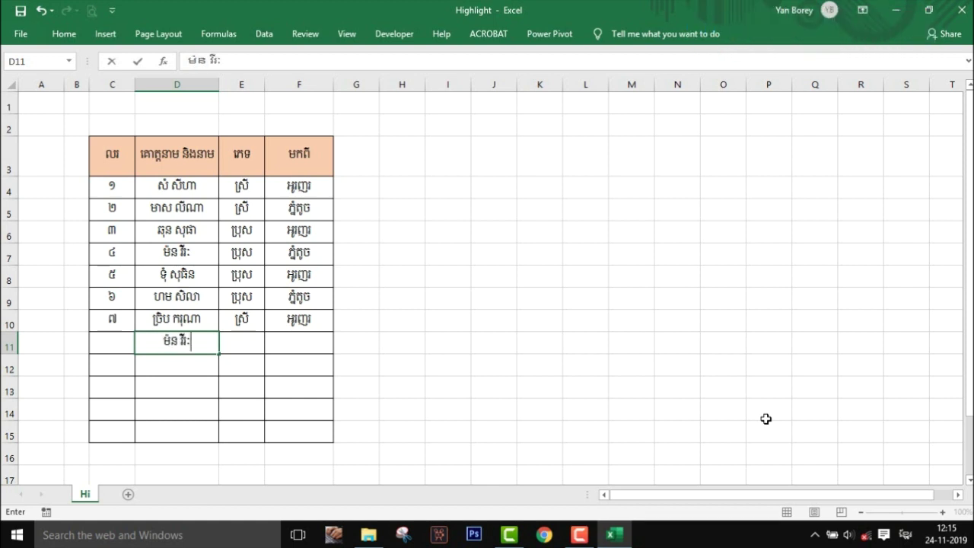
pyautogui.press('Tab')
pyautogui.write('ស')
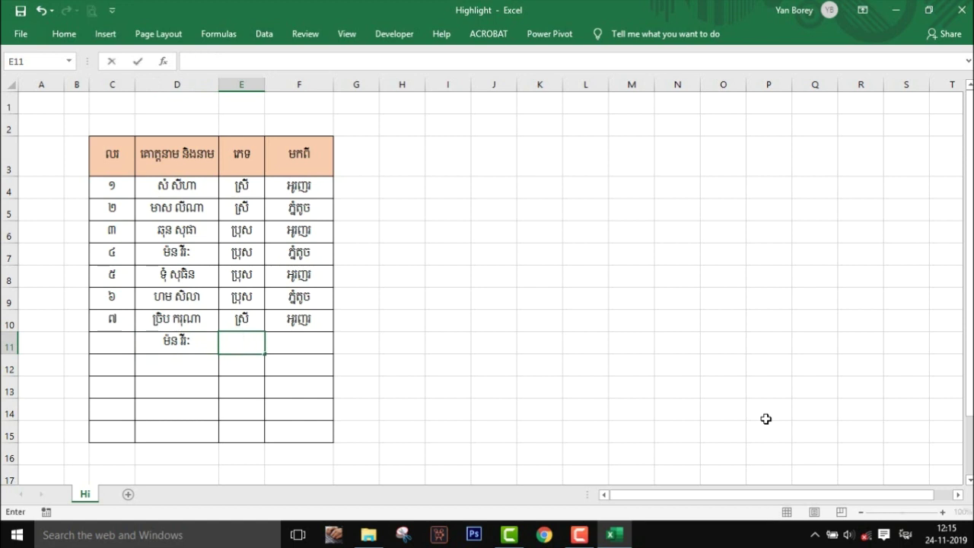
pyautogui.write('ប្រុស')
pyautogui.press('Tab')
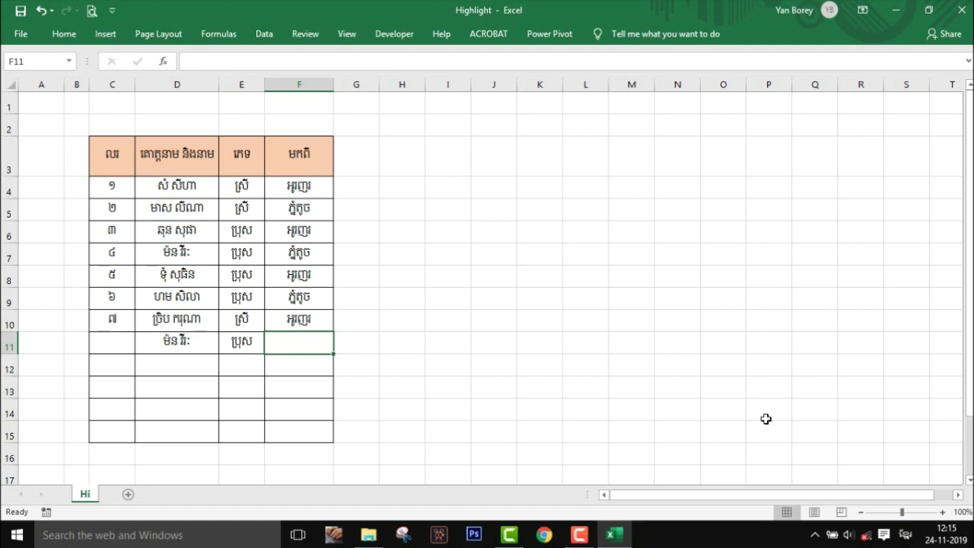
pyautogui.write('ភ')
pyautogui.write('្នំតូច')
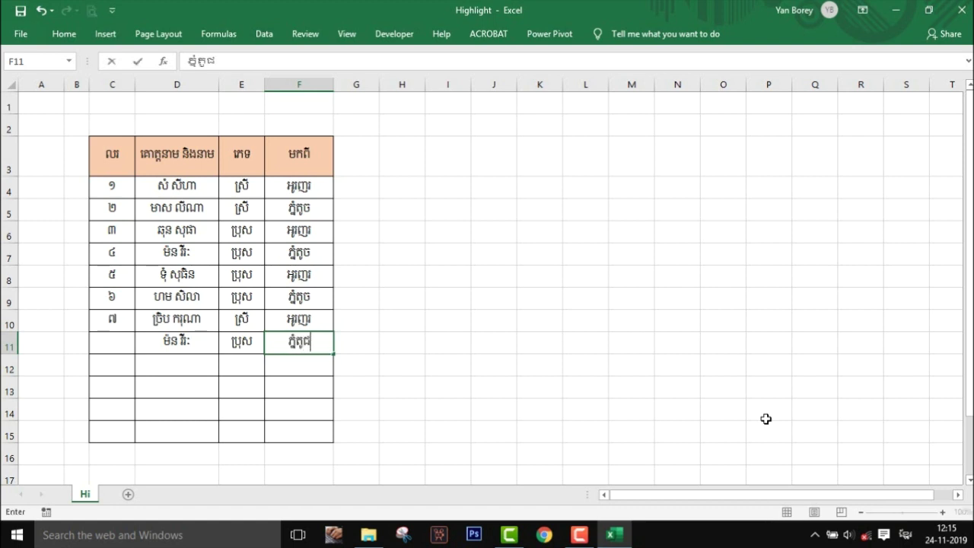
pyautogui.press('BackSpace')
pyautogui.write('ច')
pyautogui.press('Return')
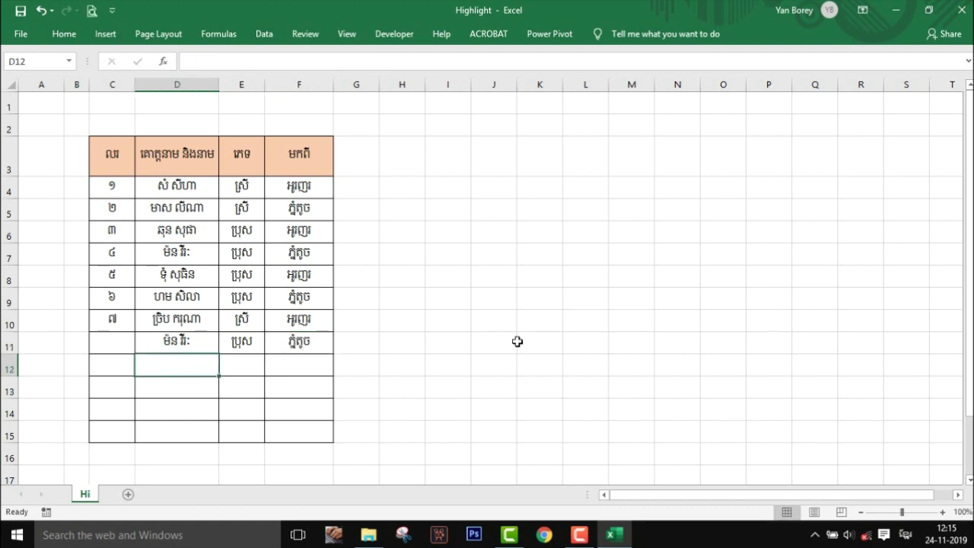
# Step: Extend the number series so C11 shows ៨, then compare row 11 against row 7
pyautogui.moveTo(114, 298); pyautogui.dragTo(137, 351)
pyautogui.click(265, 389)
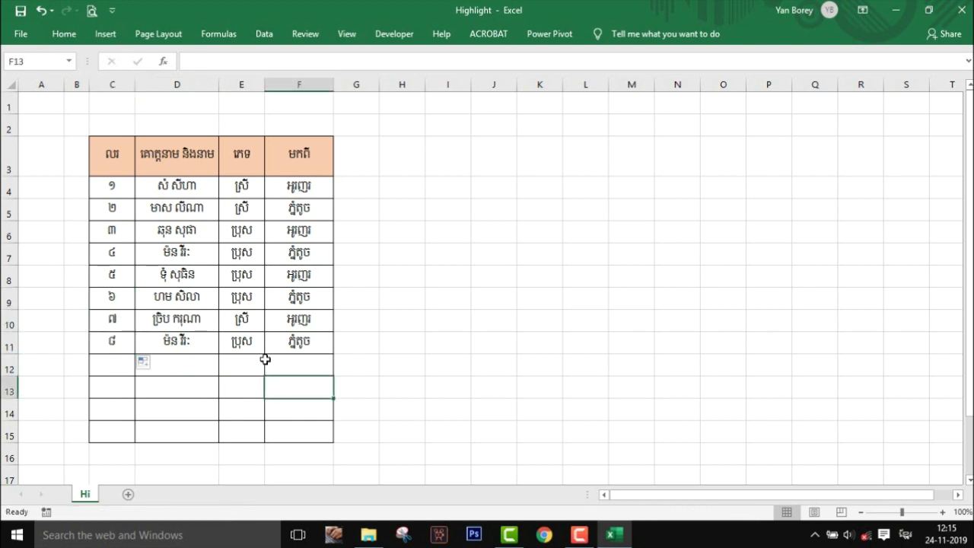
pyautogui.click(178, 343)
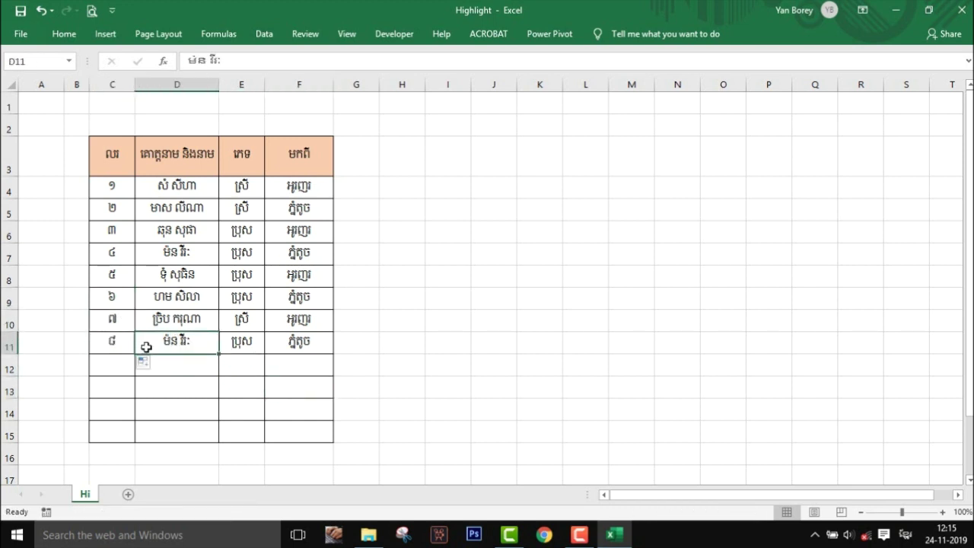
pyautogui.moveTo(145, 347); pyautogui.dragTo(316, 344)
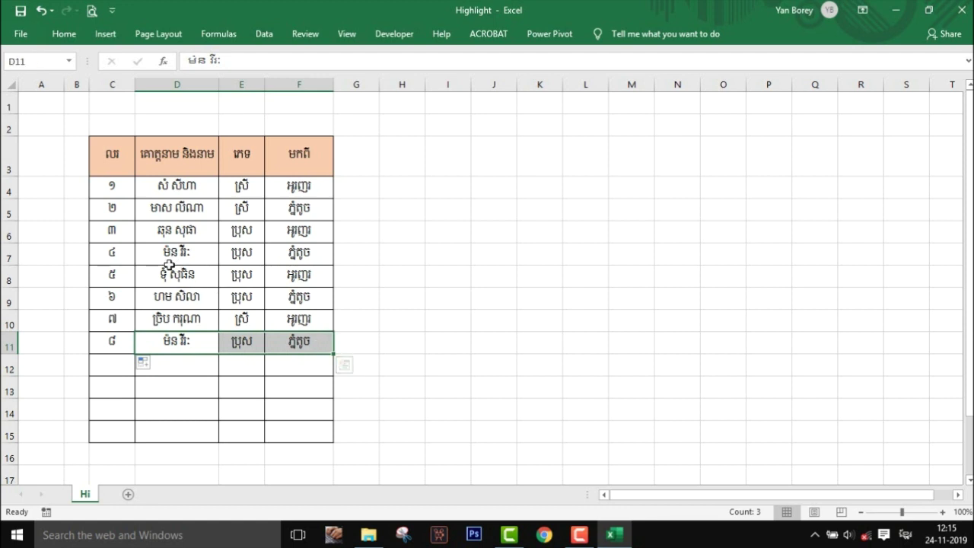
pyautogui.keyDown('ctrl'); pyautogui.moveTo(152, 253); pyautogui.dragTo(299, 253); pyautogui.keyUp('ctrl')
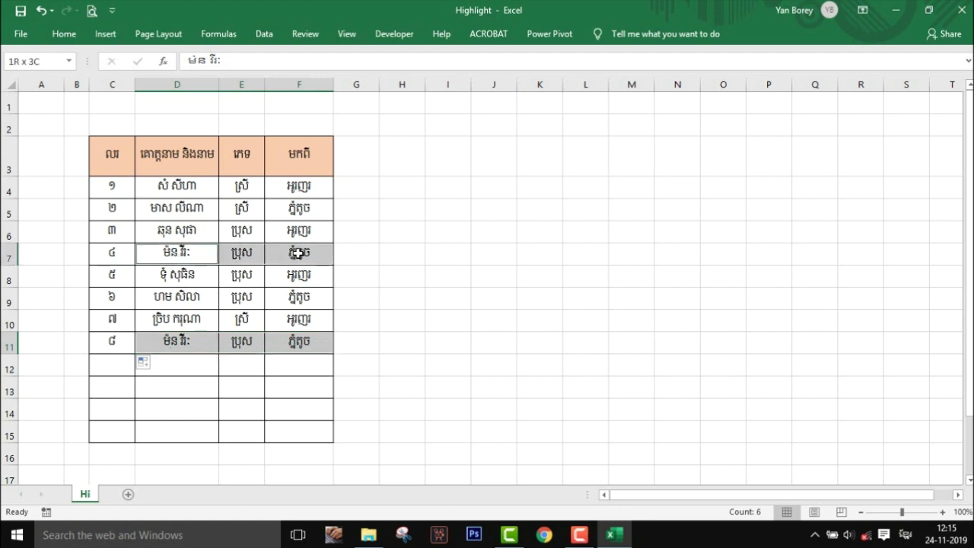
pyautogui.click(367, 318)
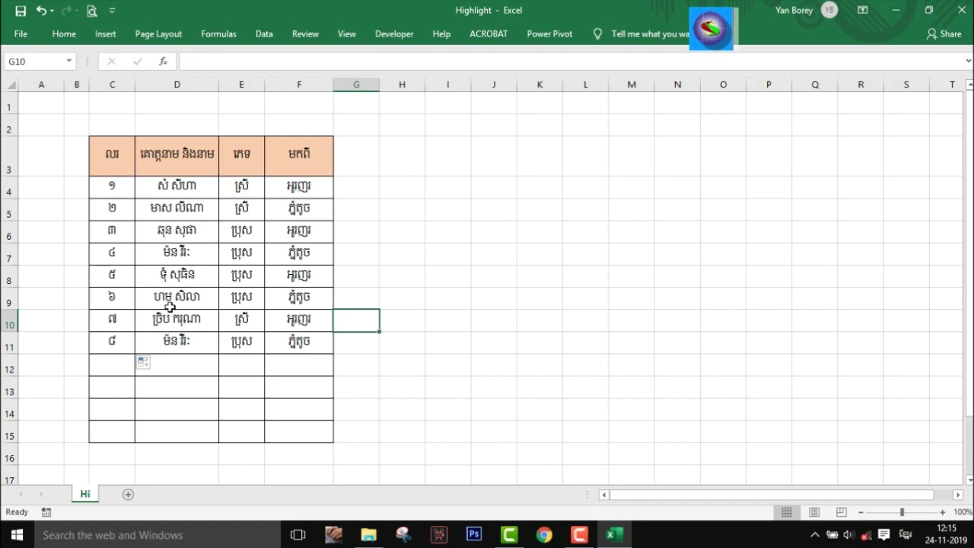
pyautogui.click(406, 278)
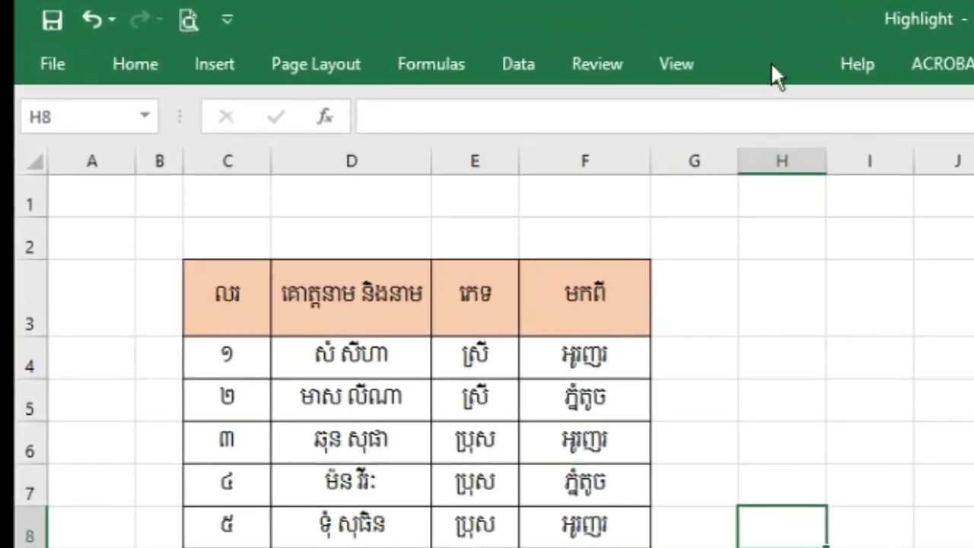
# Step: Open the Visual Basic editor from the Developer tab and restore its window size
pyautogui.click(771, 67)
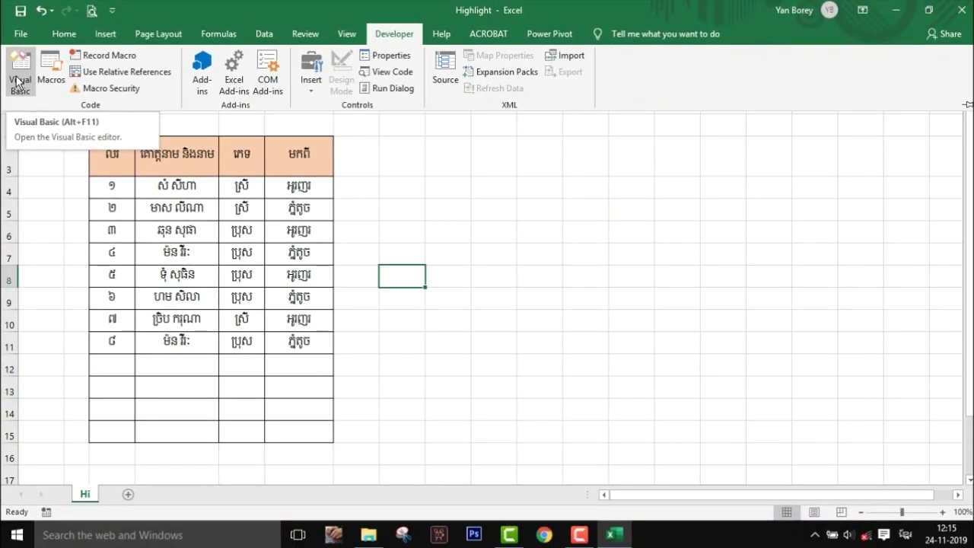
pyautogui.click(18, 82)
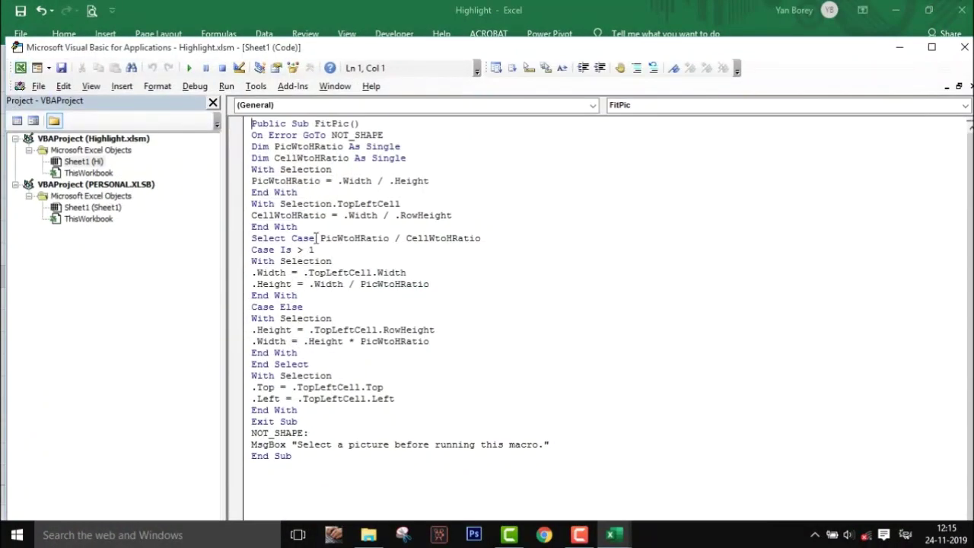
pyautogui.doubleClick(315, 48)
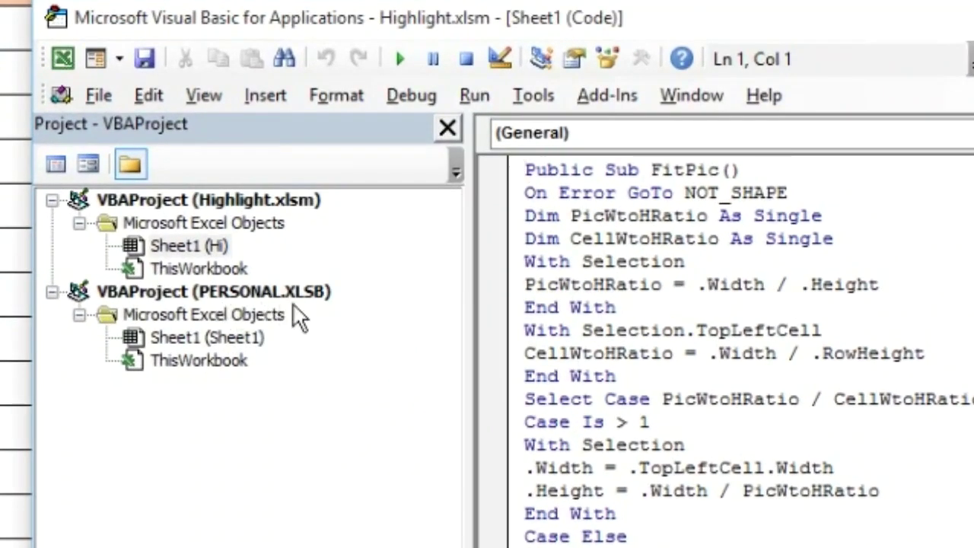
# Step: Move the editor to the upper left and open the code window for Sheet1 (Hi)
pyautogui.click(219, 202)
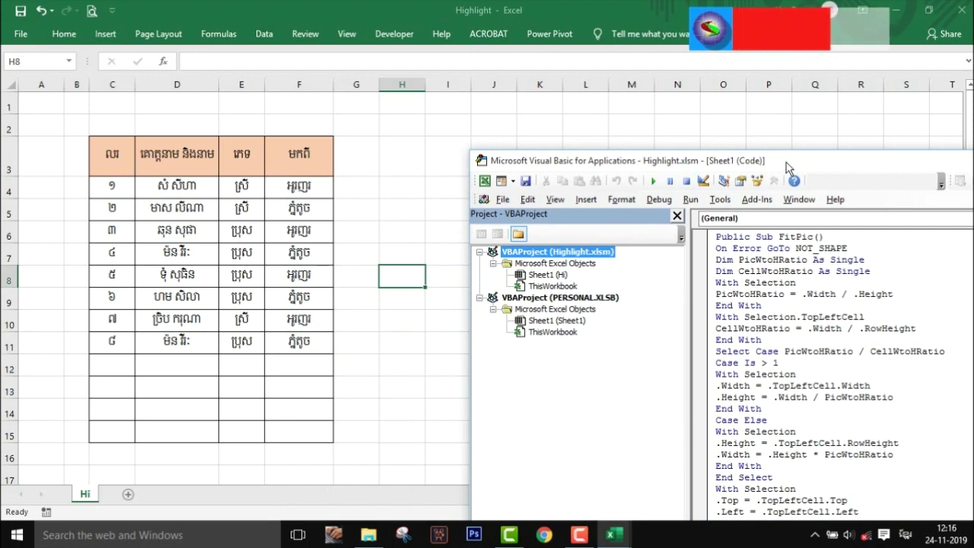
pyautogui.moveTo(788, 167); pyautogui.dragTo(342, 37)
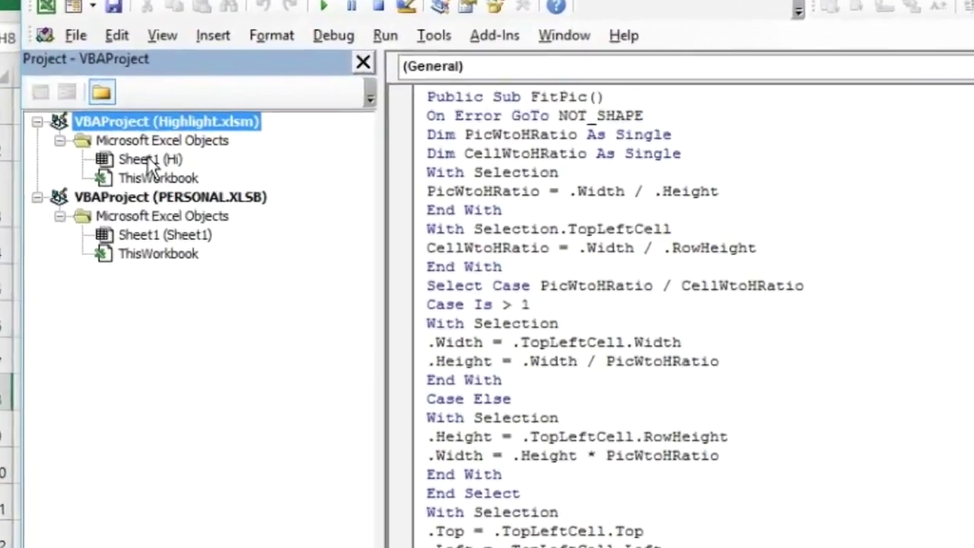
pyautogui.click(152, 161)
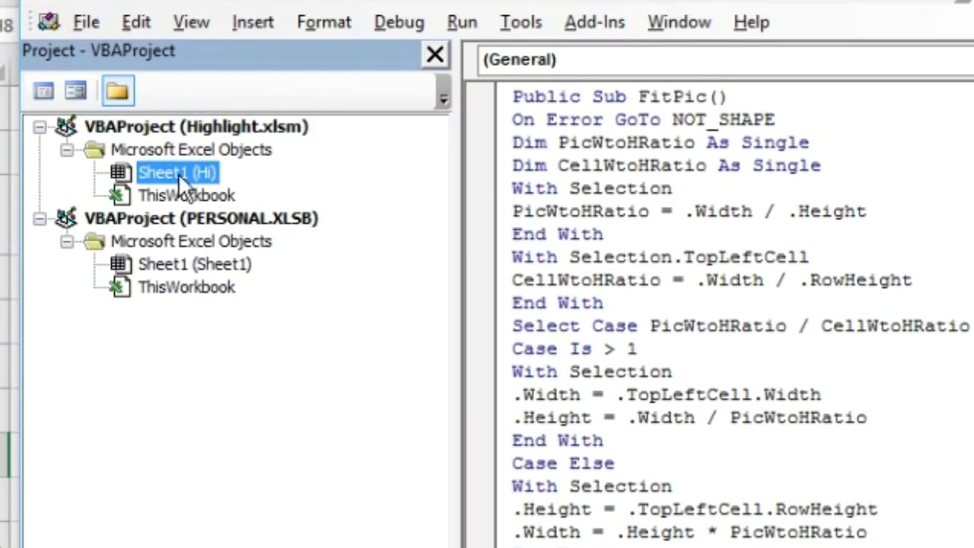
pyautogui.doubleClick(178, 173)
pyautogui.rightClick(184, 172)
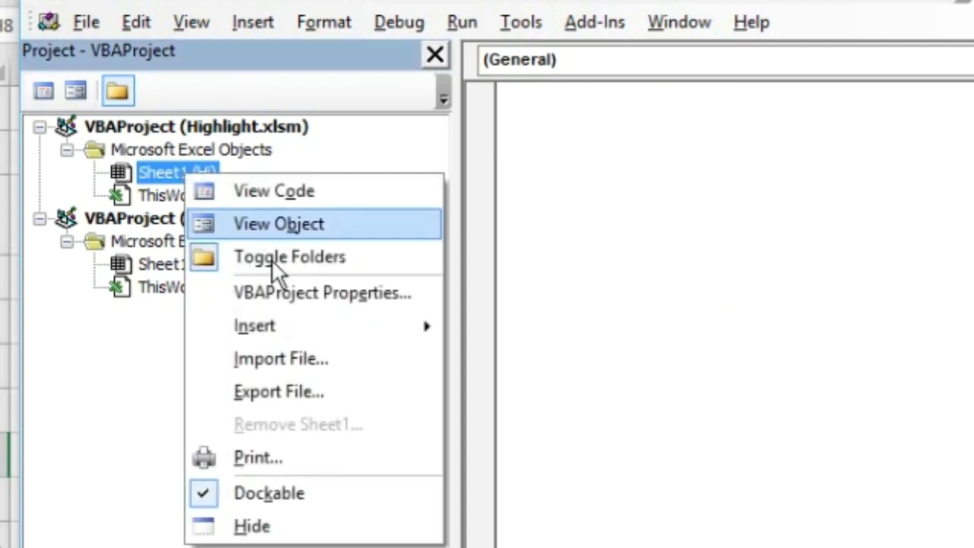
# Step: Insert a new Module1 into the project and maximize the editor
pyautogui.moveTo(314, 327)
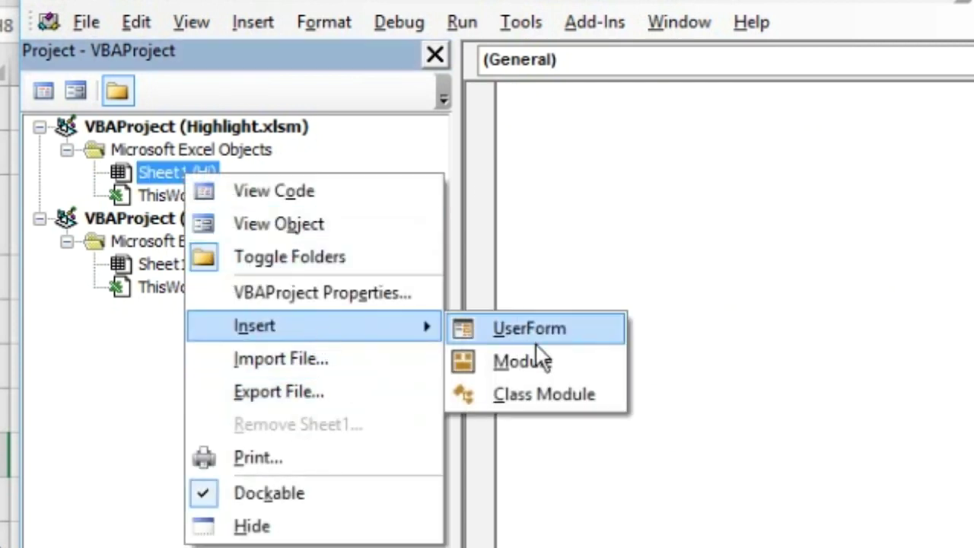
pyautogui.click(537, 365)
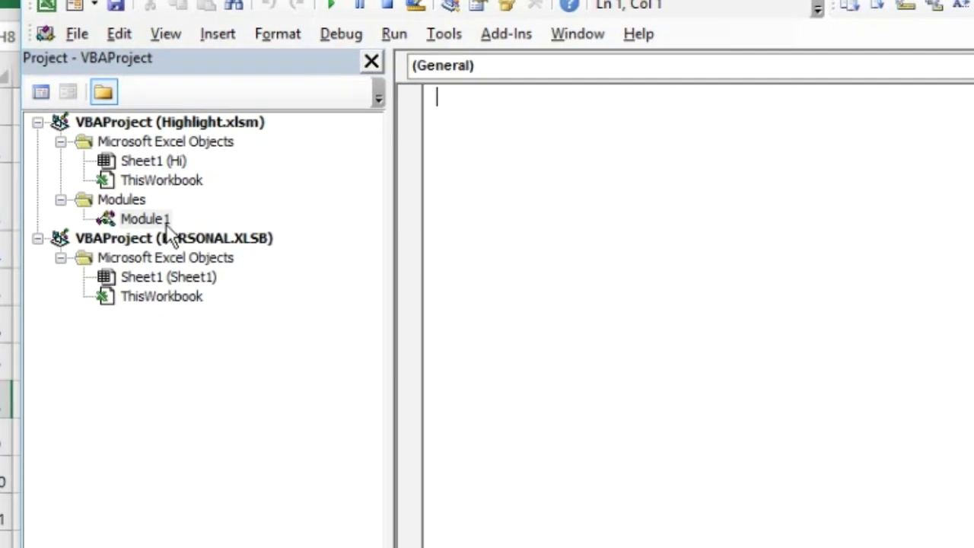
pyautogui.click(291, 108)
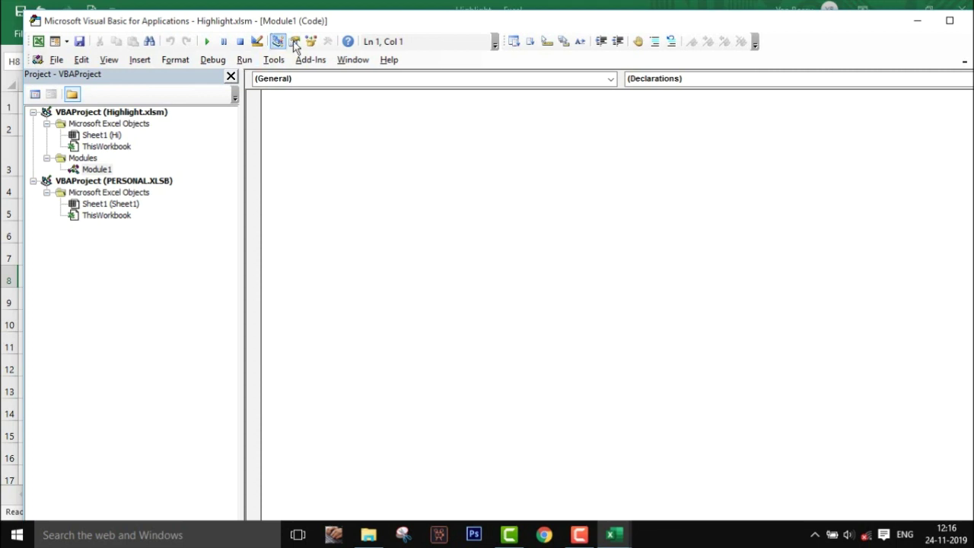
pyautogui.moveTo(321, 23); pyautogui.dragTo(312, 15)
pyautogui.click(941, 13)
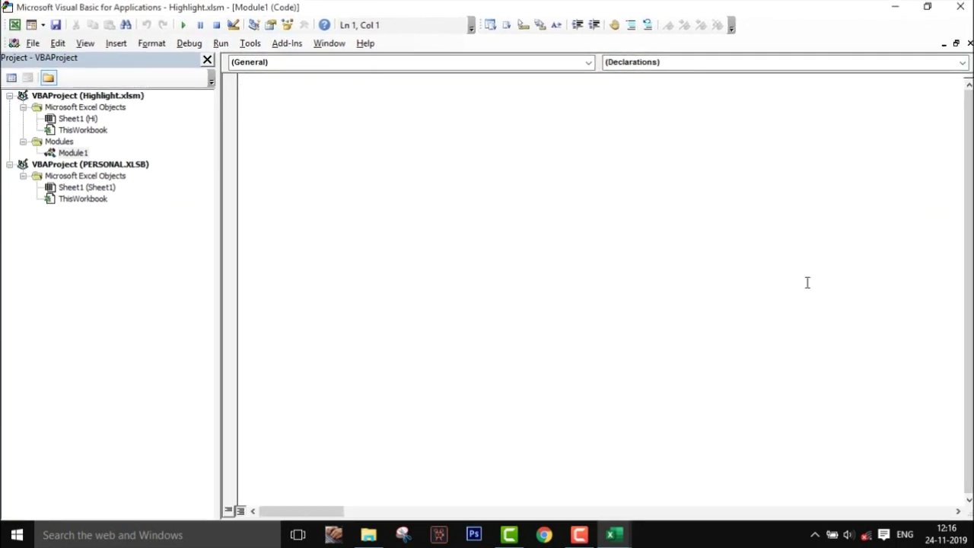
# Step: Create the procedure header Sub Highl() so End Sub appears
pyautogui.write('Sub')
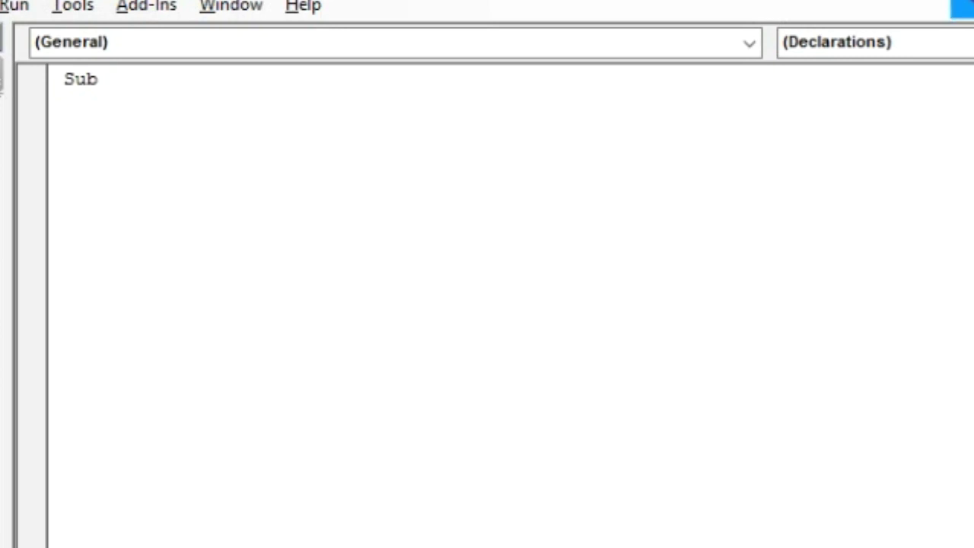
pyautogui.write('Hil')
pyautogui.press('BackSpace')
pyautogui.write('gh')
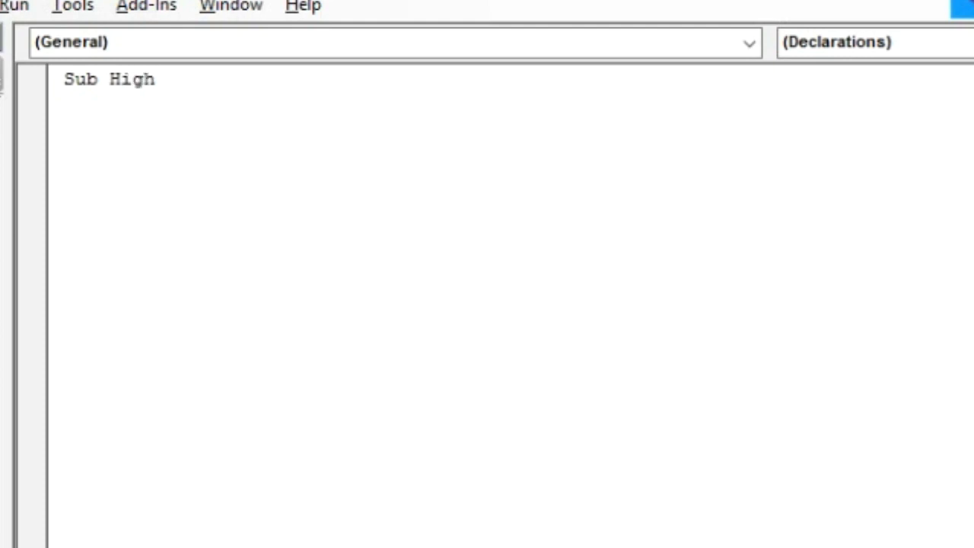
pyautogui.write('l()')
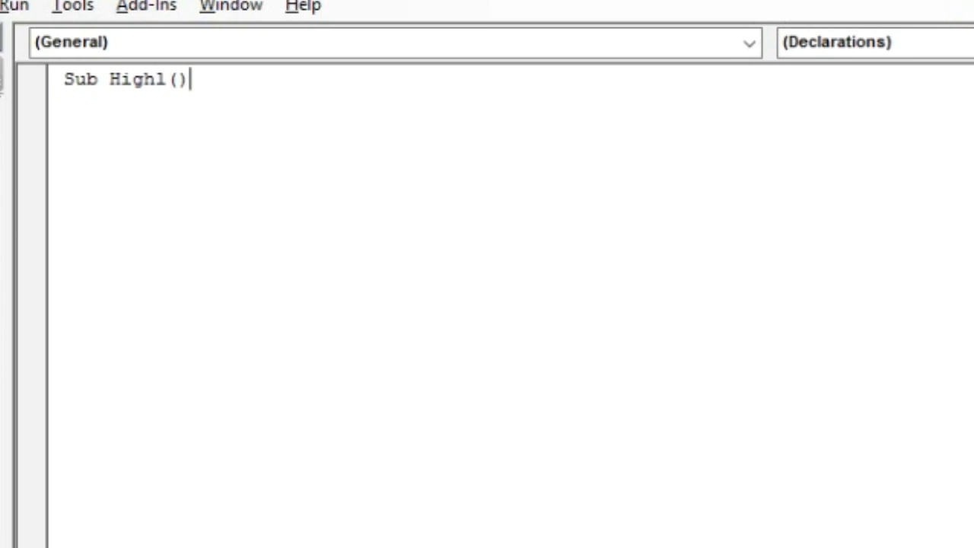
pyautogui.press('Return')
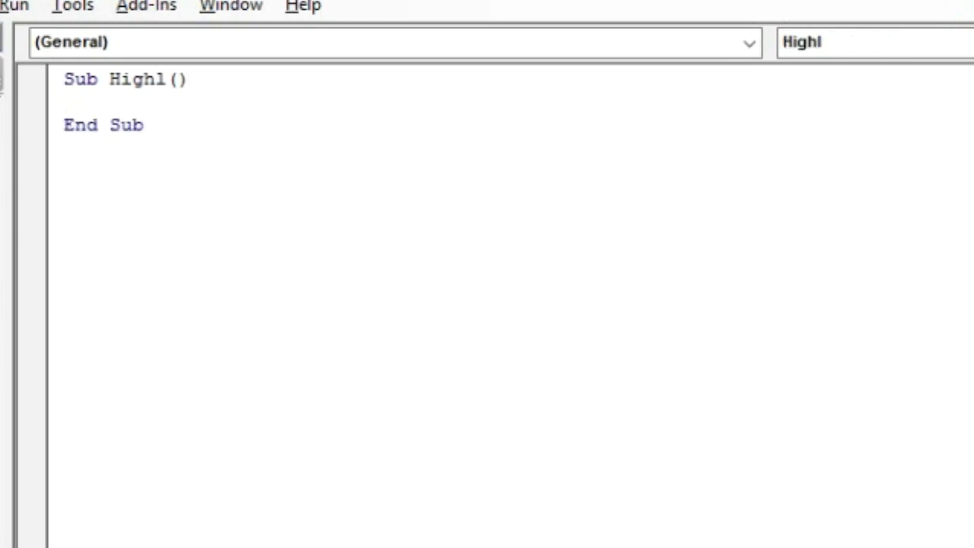
# Step: Add apostrophe comment lines, including ' Highlight Macro, above End Sub
pyautogui.write("'")
pyautogui.press('Return')
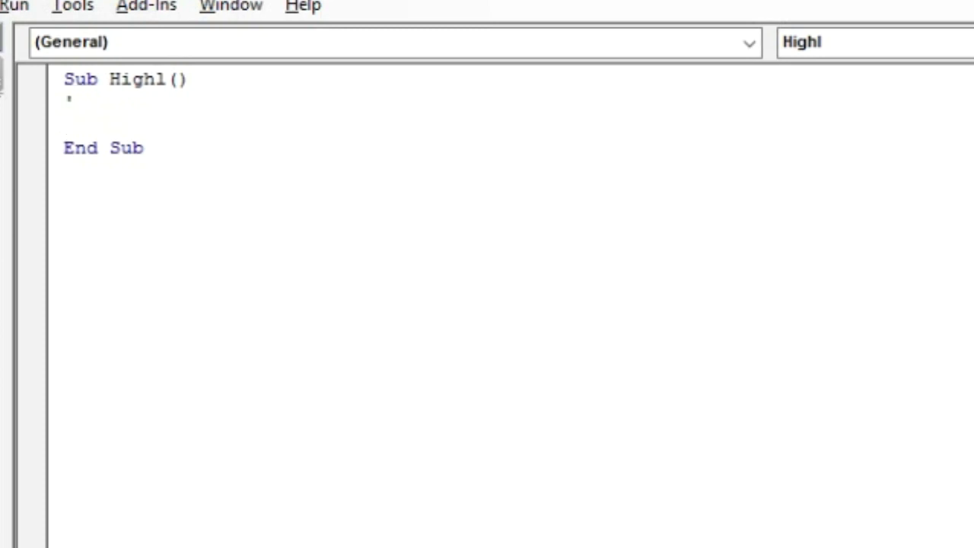
pyautogui.write("'")
pyautogui.write(' Highlight ')
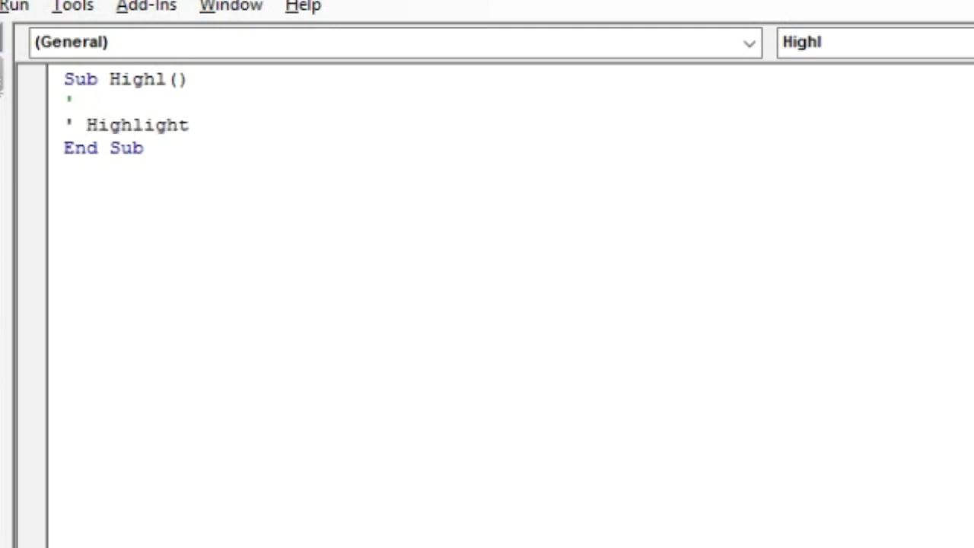
pyautogui.write('Macr')
pyautogui.press('BackSpace')
pyautogui.write('cro')
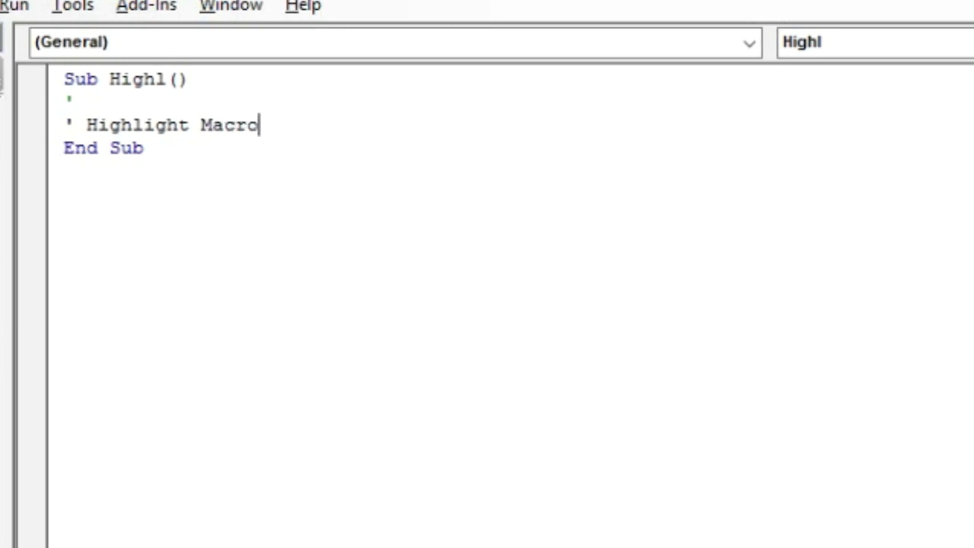
pyautogui.press('Return')
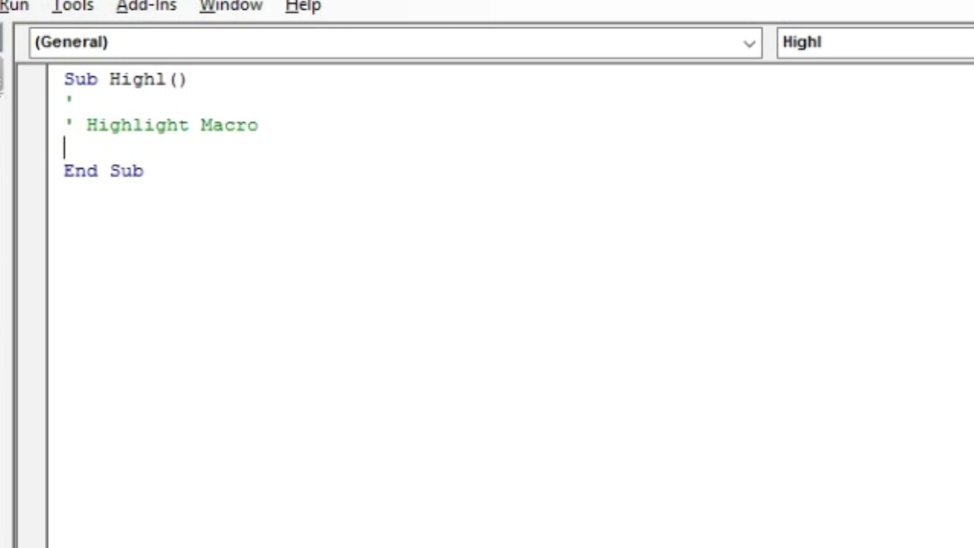
pyautogui.write("'")
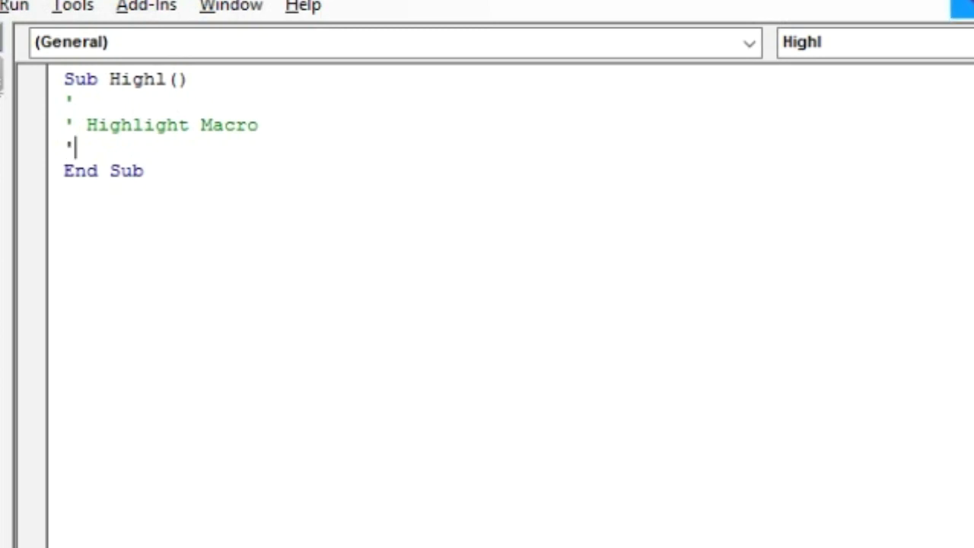
pyautogui.press('Return')
pyautogui.press('Return')
pyautogui.write("'")
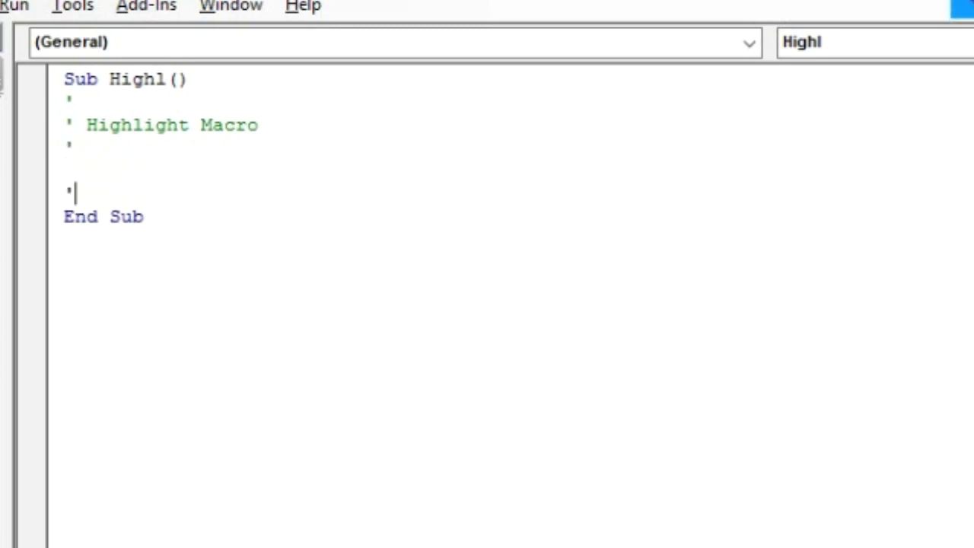
pyautogui.press('Return')
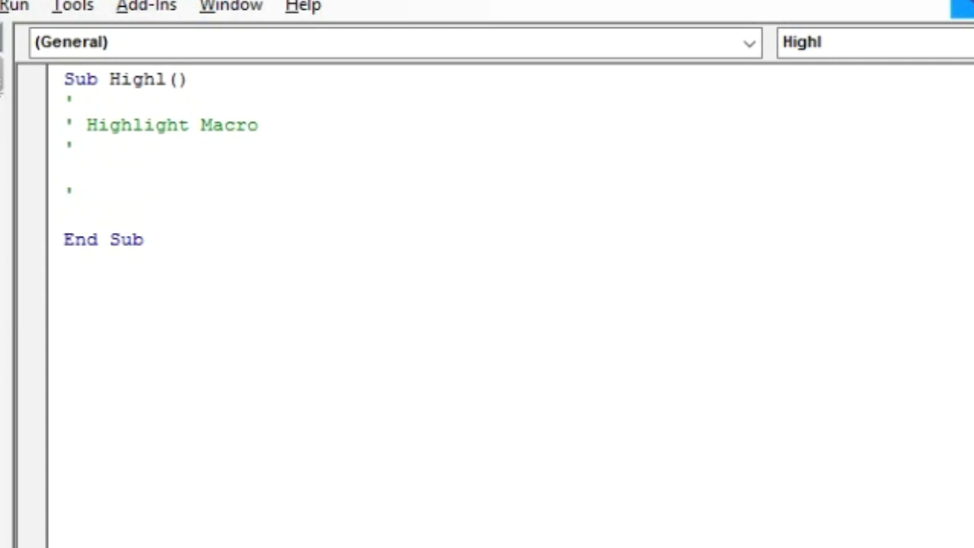
# Step: Add ActiveWindow.SmallScroll Down:=-3 to the macro and begin a Range(" line
pyautogui.write('ActiveWindow.')
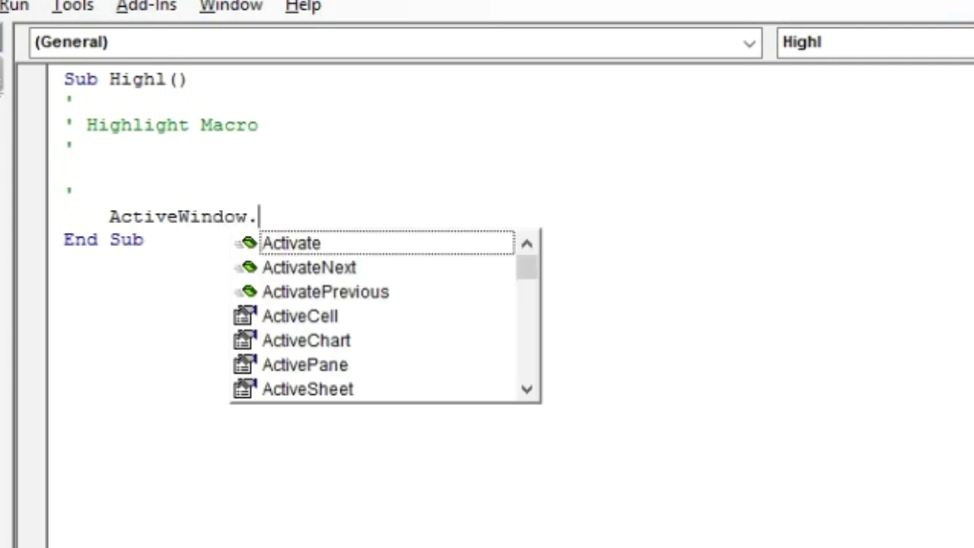
pyautogui.write('Small')
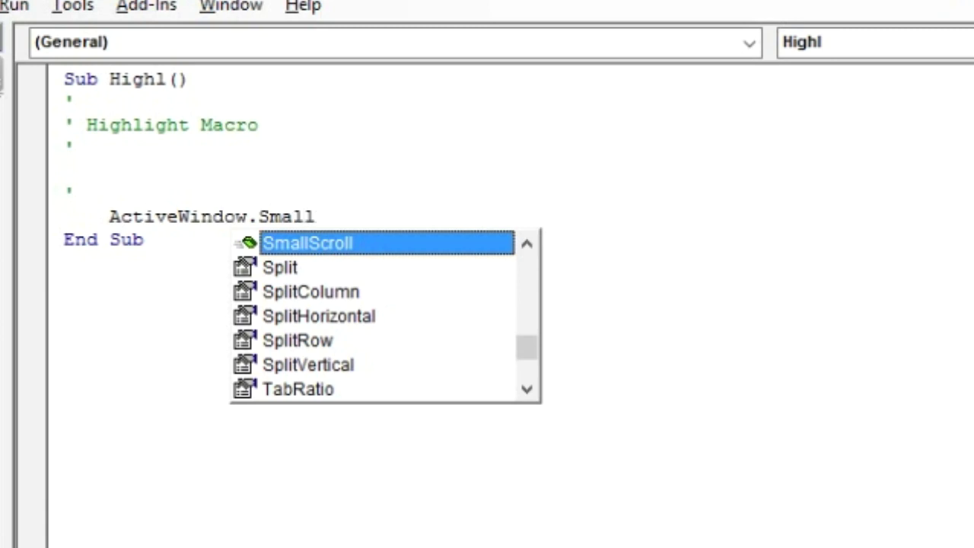
pyautogui.press('Tab')
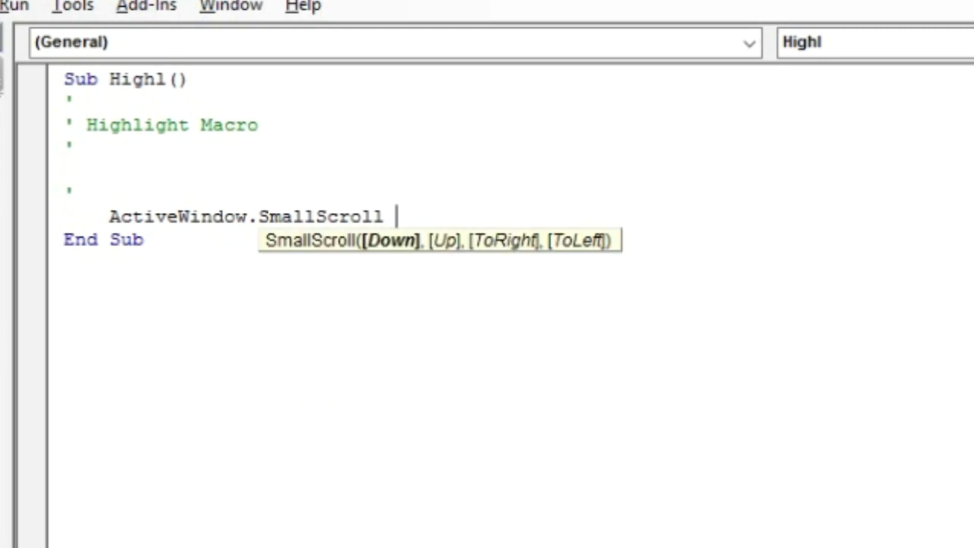
pyautogui.write('Down')
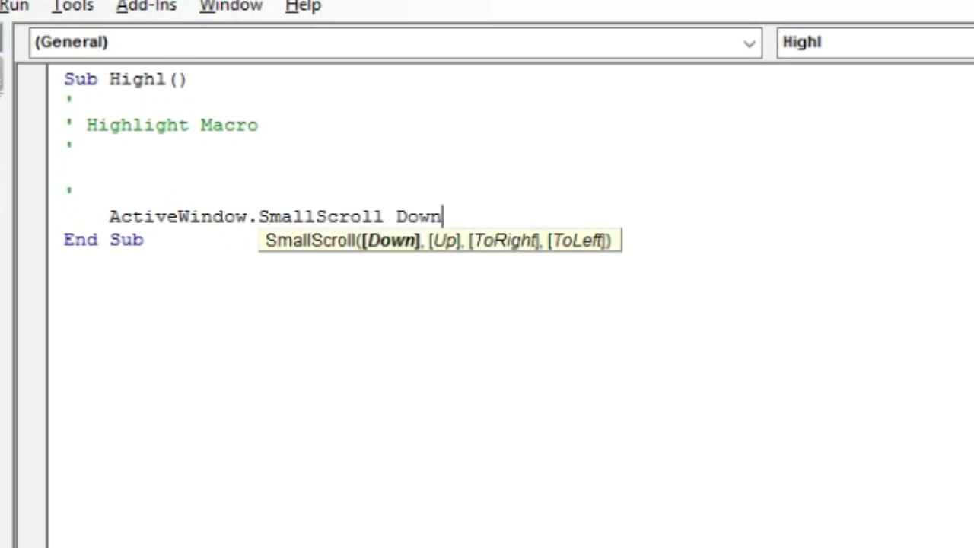
pyautogui.write(':=-3')
pyautogui.press('Return')
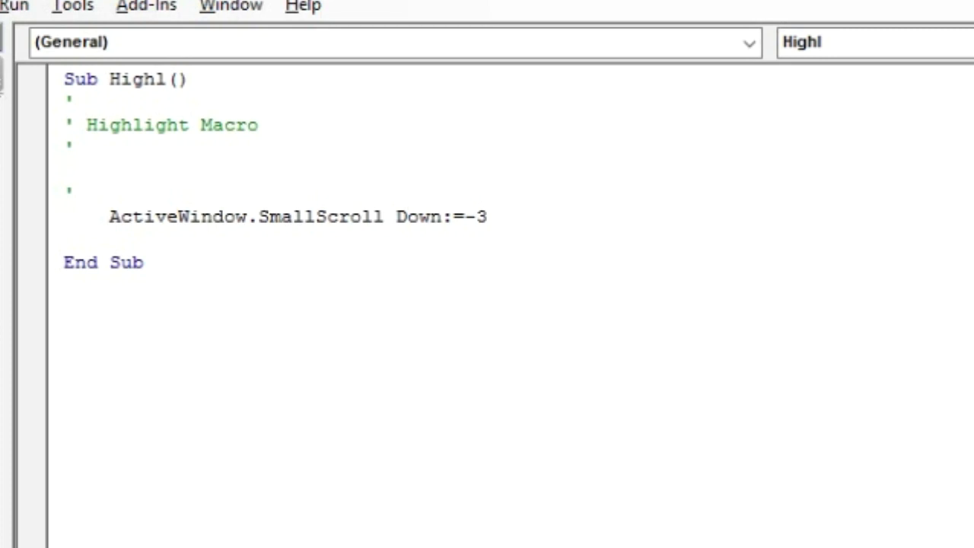
pyautogui.write('Range')
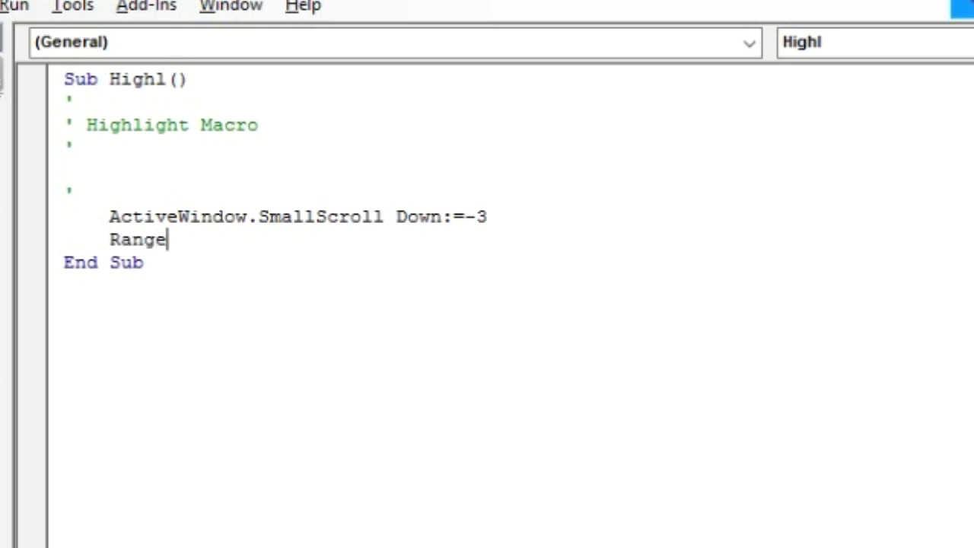
pyautogui.write('("')
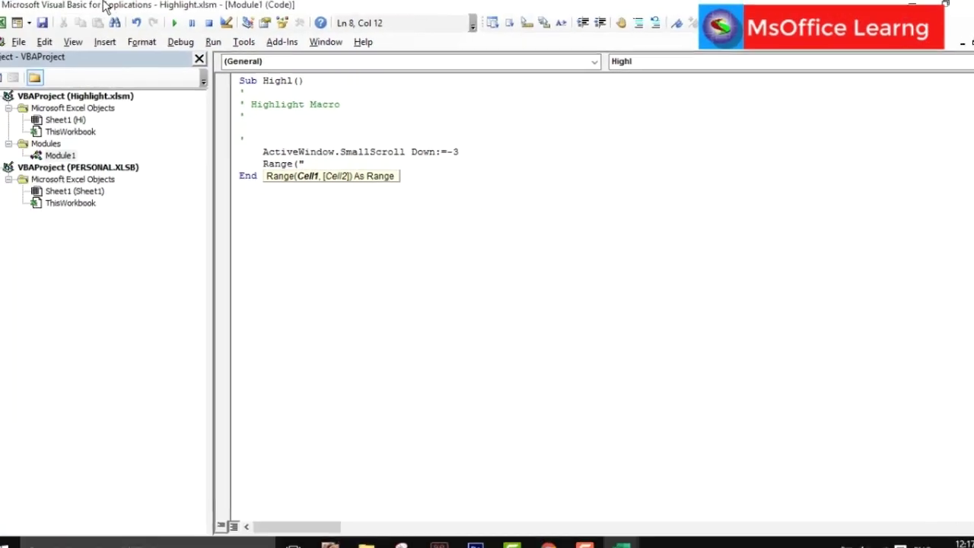
pyautogui.moveTo(283, 31)
pyautogui.mouseDown()
pyautogui.moveTo(553, 32)
pyautogui.moveTo(519, 20)
pyautogui.mouseUp()
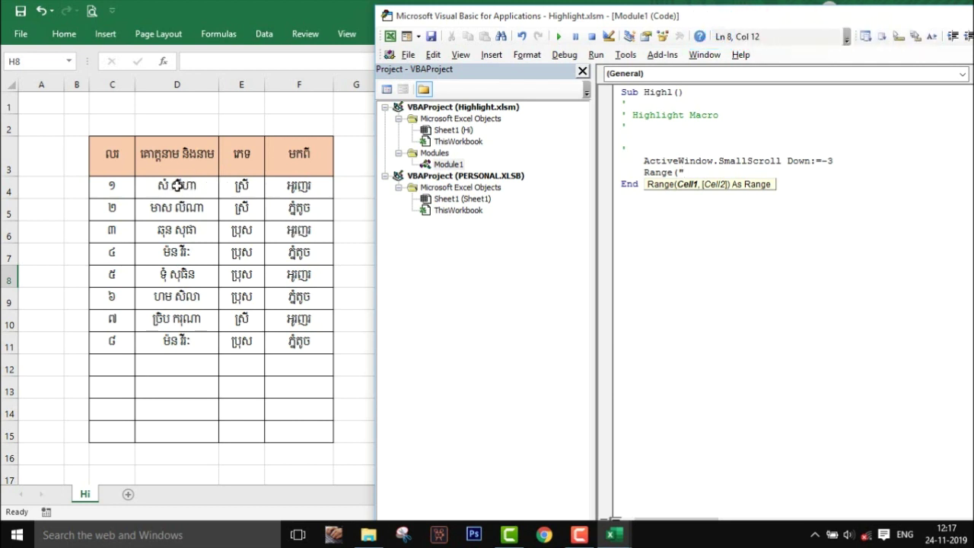
# Step: Check the target range on the Hi sheet by selecting the names in D4:D15
pyautogui.moveTo(177, 185); pyautogui.dragTo(179, 430)
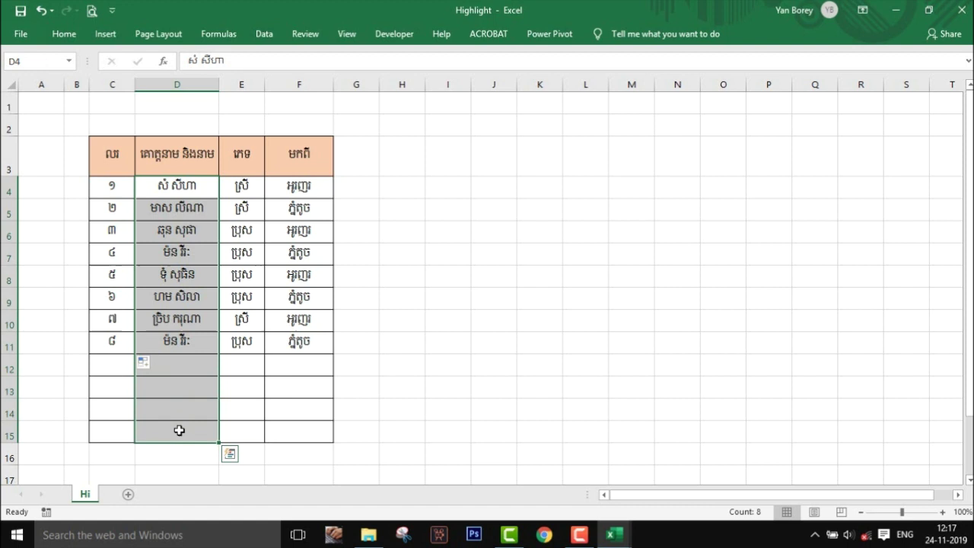
pyautogui.click(166, 187)
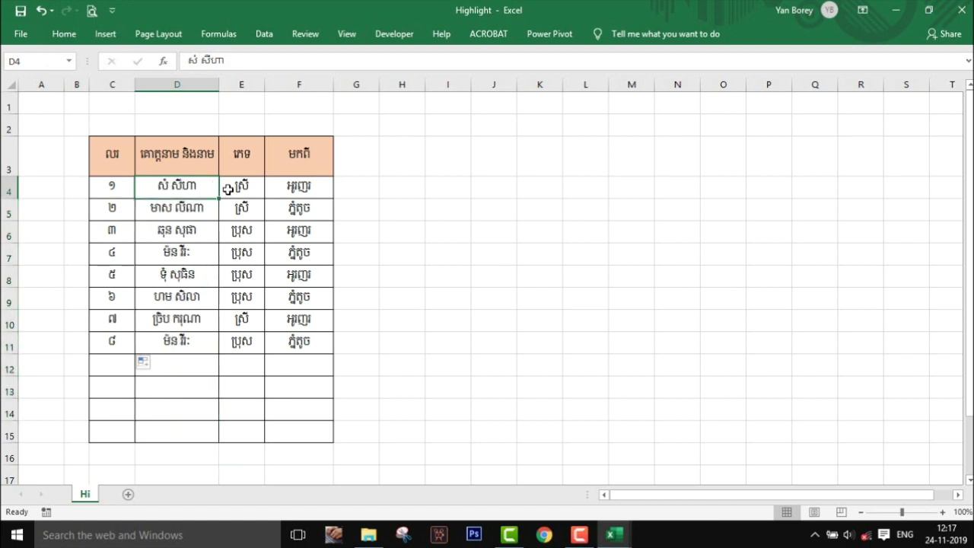
pyautogui.moveTo(228, 189); pyautogui.dragTo(243, 432)
pyautogui.moveTo(167, 182)
pyautogui.mouseDown()
pyautogui.moveTo(293, 193)
pyautogui.moveTo(305, 420)
pyautogui.mouseUp()
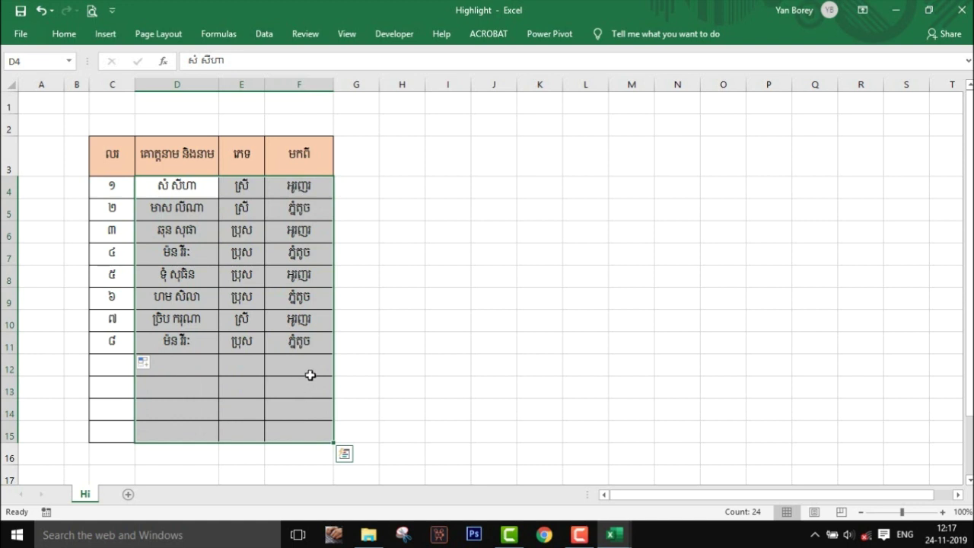
pyautogui.click(162, 187)
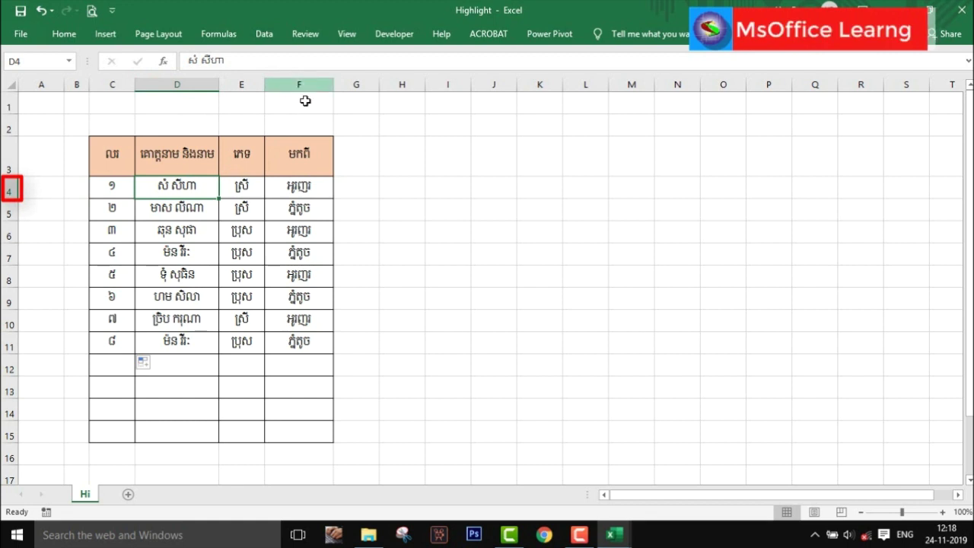
pyautogui.click(304, 432)
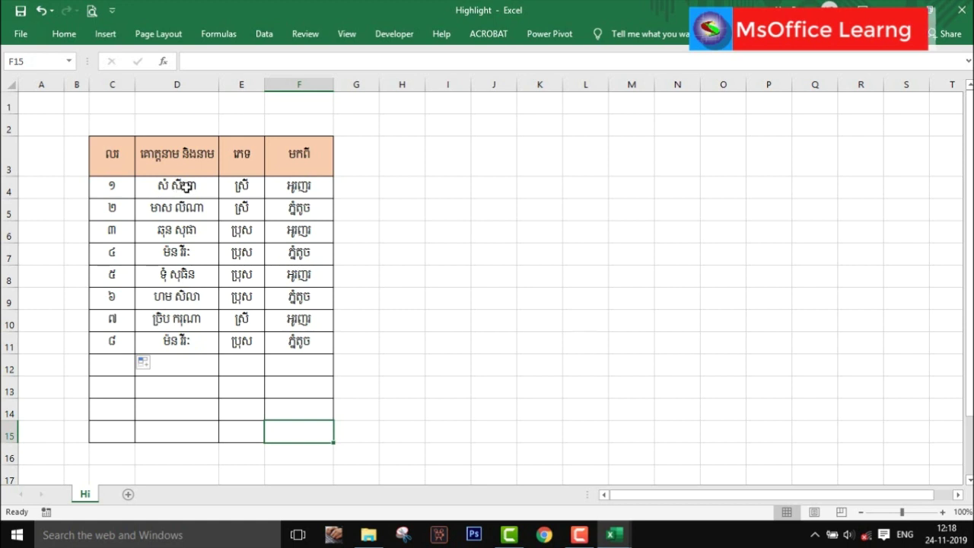
pyautogui.moveTo(183, 186)
pyautogui.mouseDown()
pyautogui.moveTo(187, 443)
pyautogui.moveTo(186, 432)
pyautogui.mouseUp()
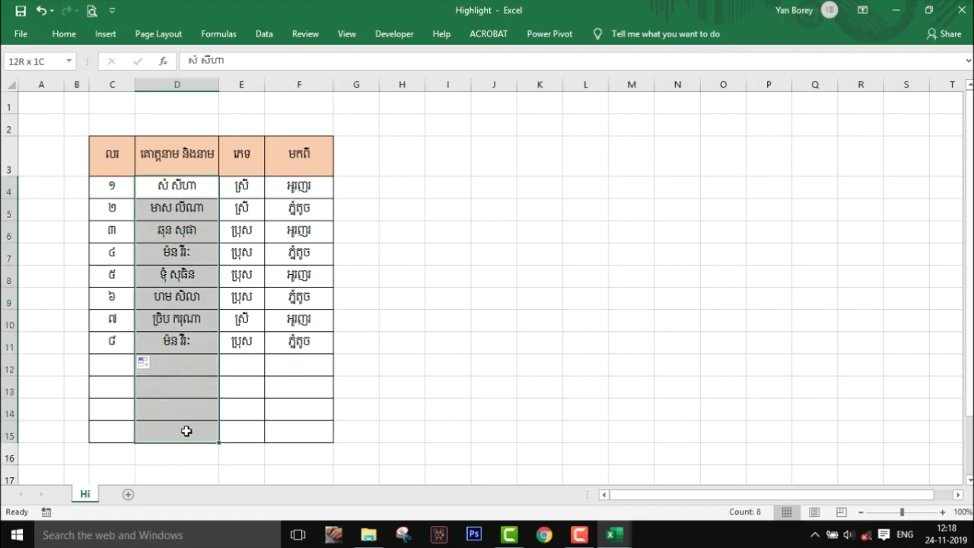
pyautogui.moveTo(169, 186)
pyautogui.mouseDown()
pyautogui.moveTo(250, 227)
pyautogui.moveTo(251, 415)
pyautogui.mouseUp()
pyautogui.click(369, 293)
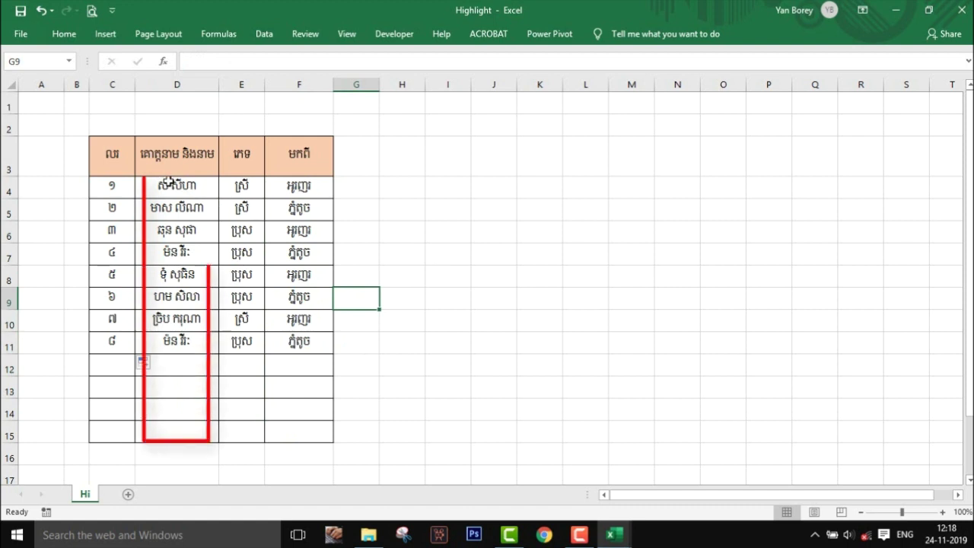
pyautogui.click(175, 186)
pyautogui.moveTo(183, 186); pyautogui.dragTo(187, 431)
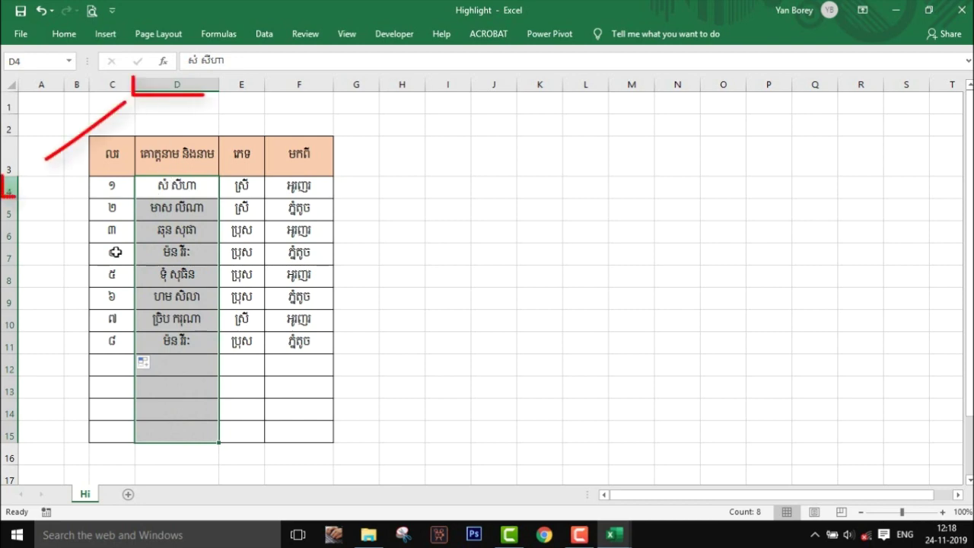
pyautogui.click(531, 349)
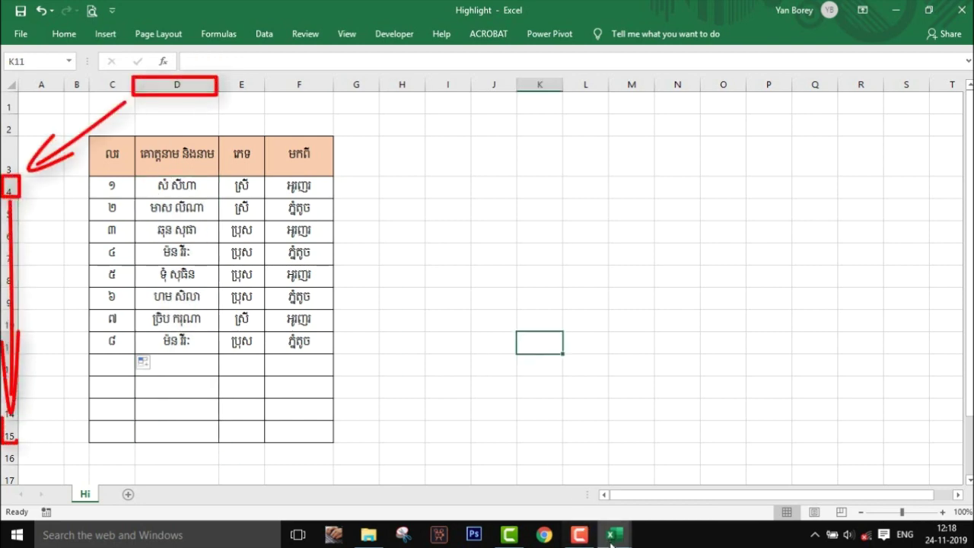
# Step: Finish the macro's second line as Range("d4:d15").Select and start a new line
pyautogui.moveTo(611, 542)
pyautogui.click(682, 493)
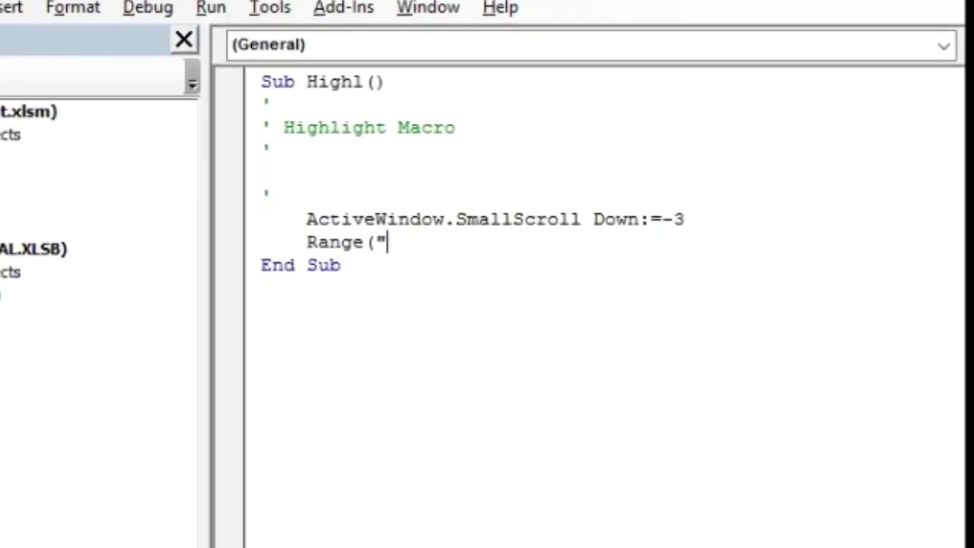
pyautogui.write('d4:d15')
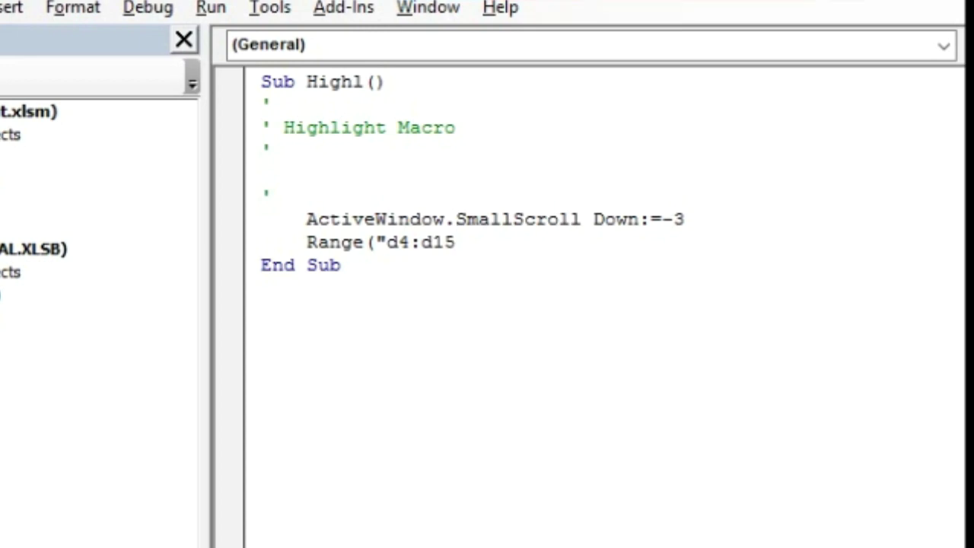
pyautogui.write('"')
pyautogui.write(').S')
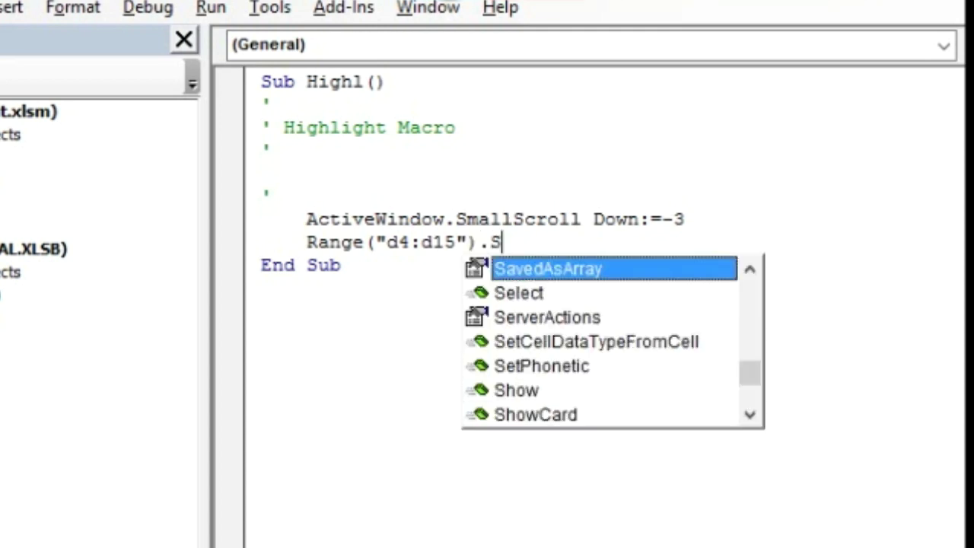
pyautogui.write('el')
pyautogui.press('Tab')
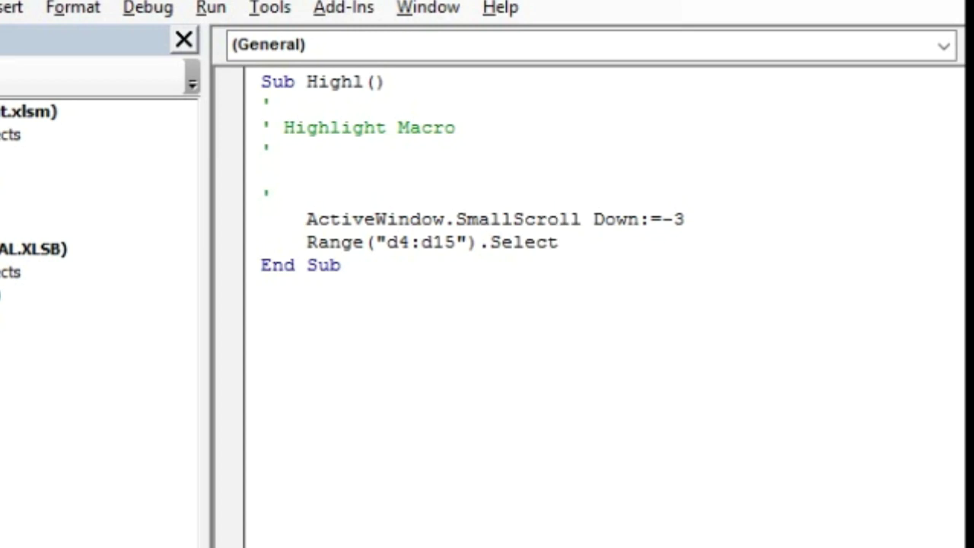
pyautogui.press('Return')
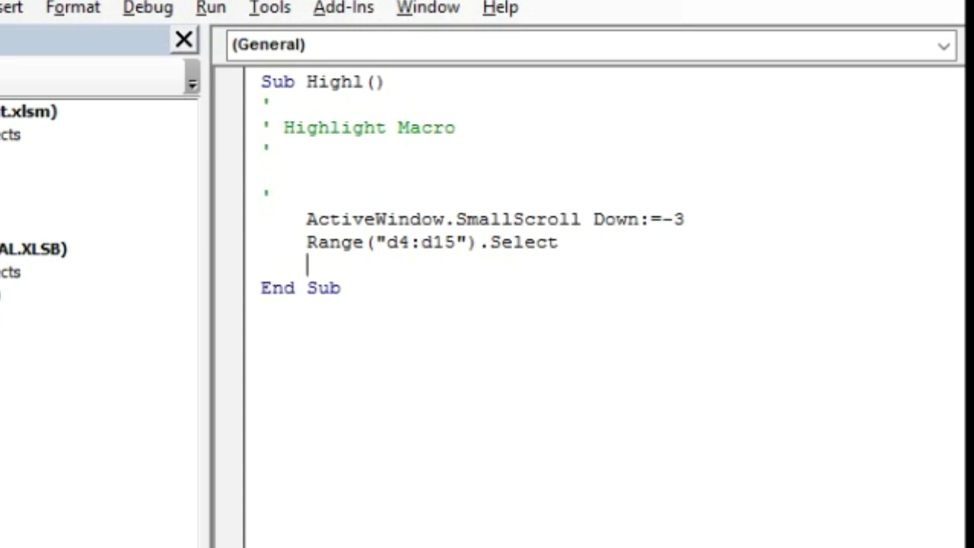
# Step: Add Selection.FormatConditions.AddUniqueValues and begin the next Selection. line
pyautogui.write('Sel')
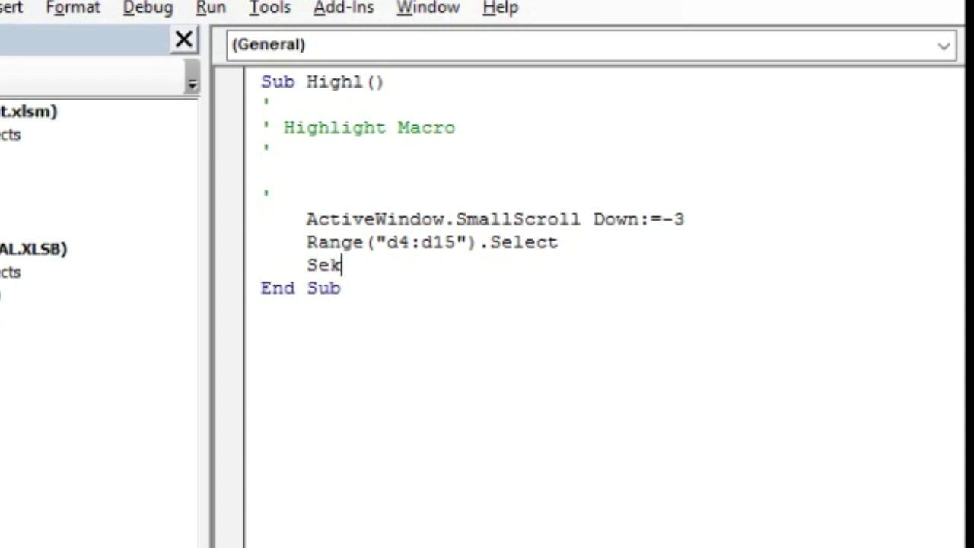
pyautogui.write('ex')
pyautogui.press('BackSpace')
pyautogui.write('ct')
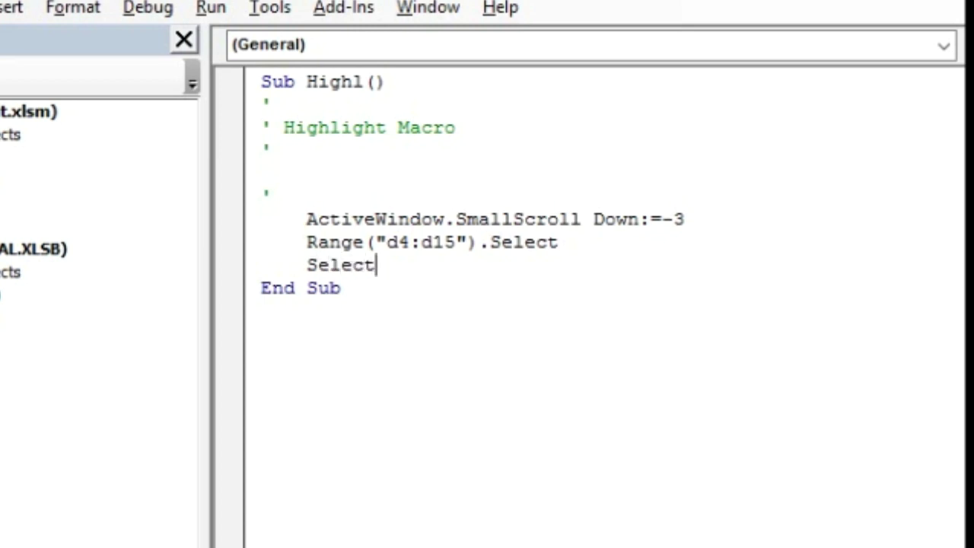
pyautogui.write('ion')
pyautogui.write('.')
pyautogui.write('FormatConditions')
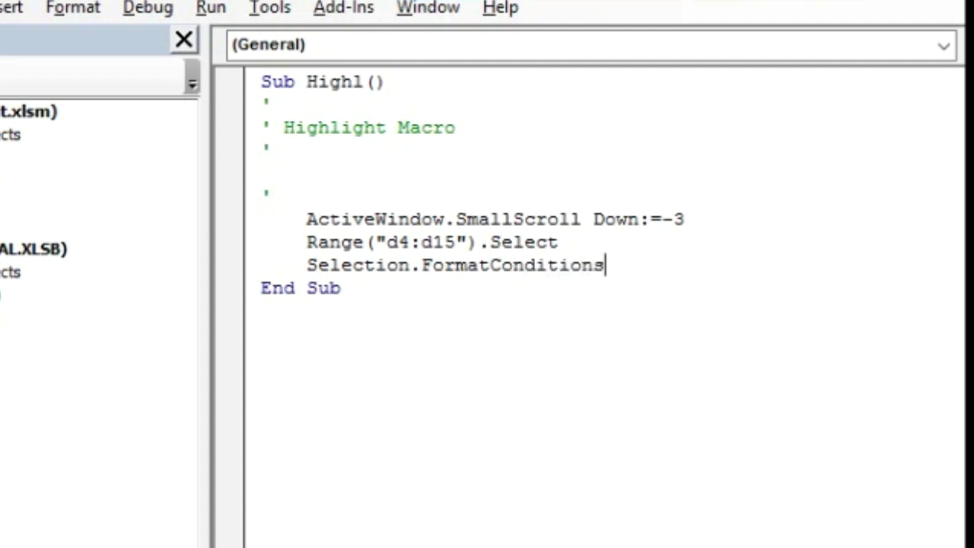
pyautogui.write('.')
pyautogui.write('Add')
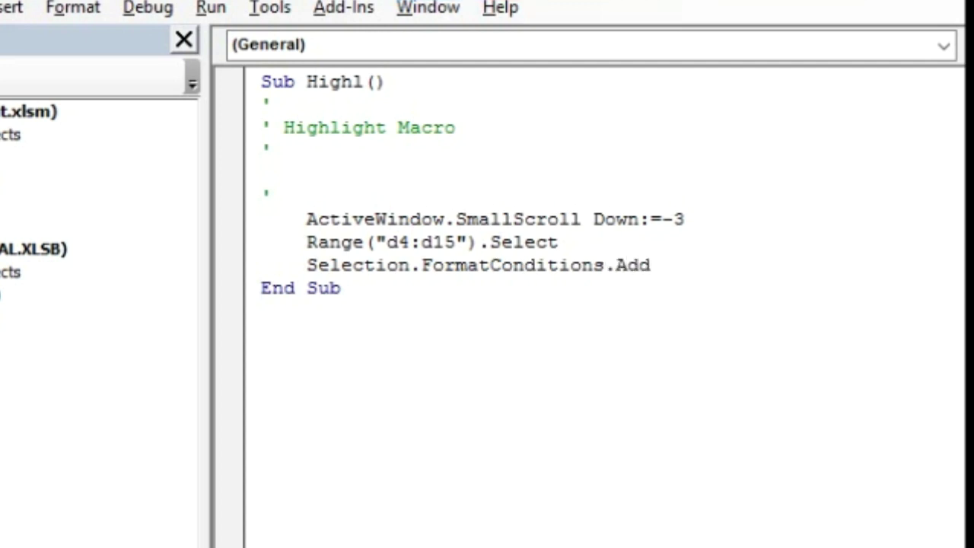
pyautogui.write('Unique')
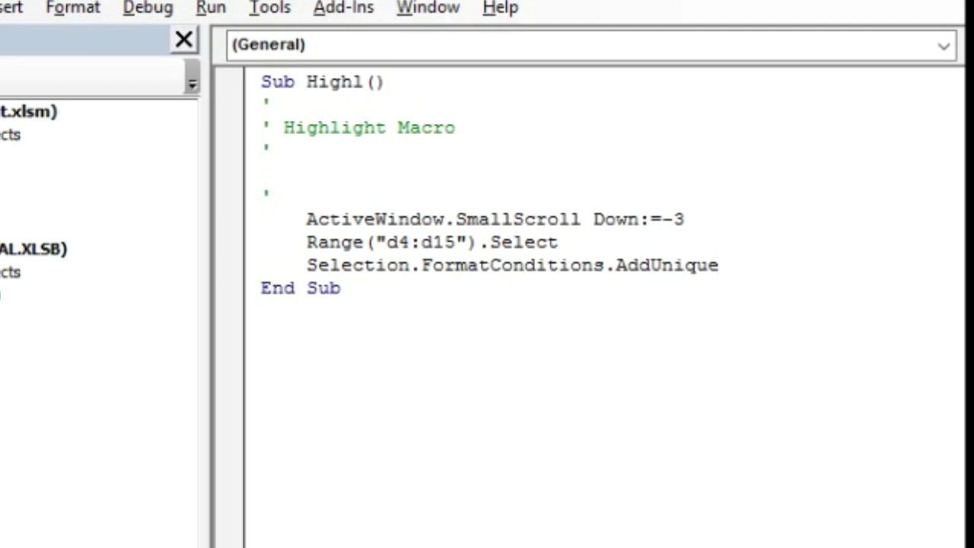
pyautogui.write('V')
pyautogui.write('aluer')
pyautogui.press('BackSpace')
pyautogui.write('s')
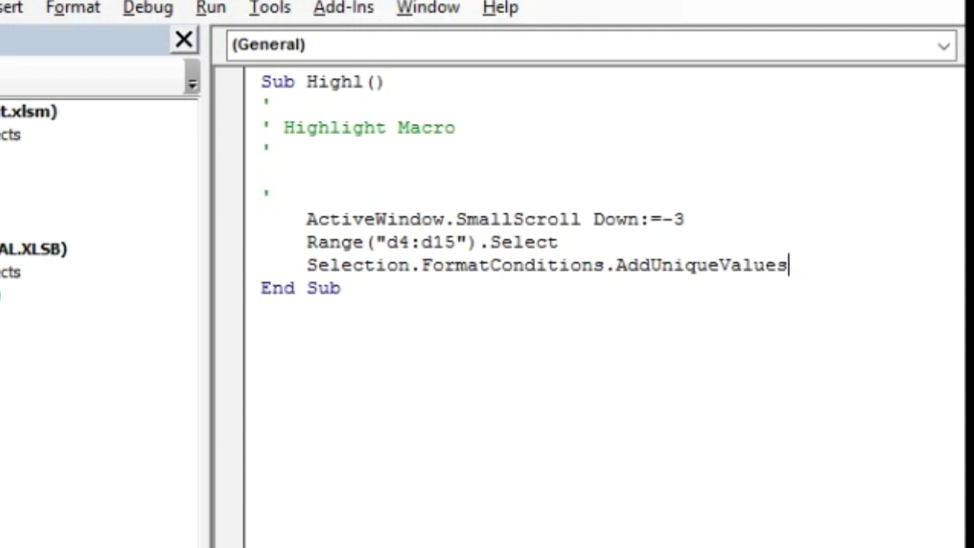
pyautogui.press('Return')
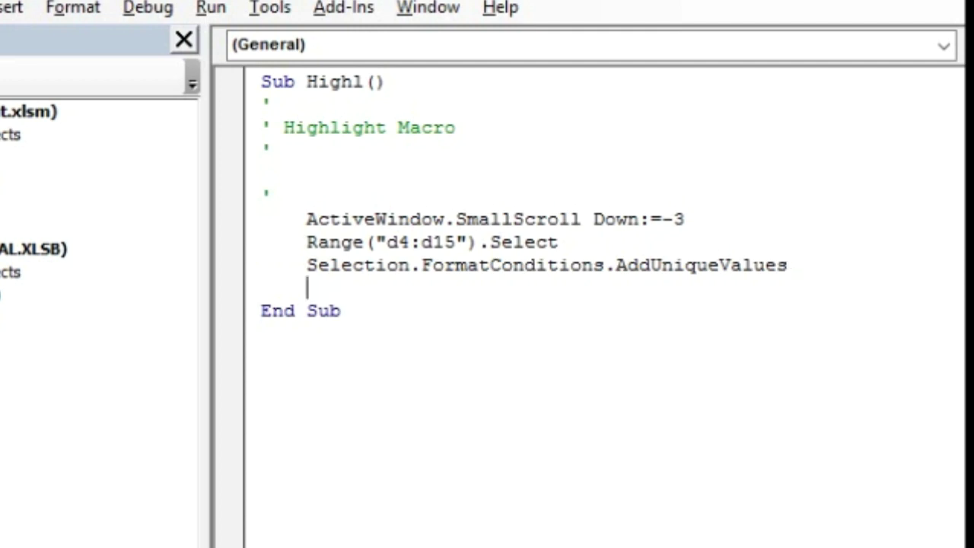
pyautogui.write('Selection.')
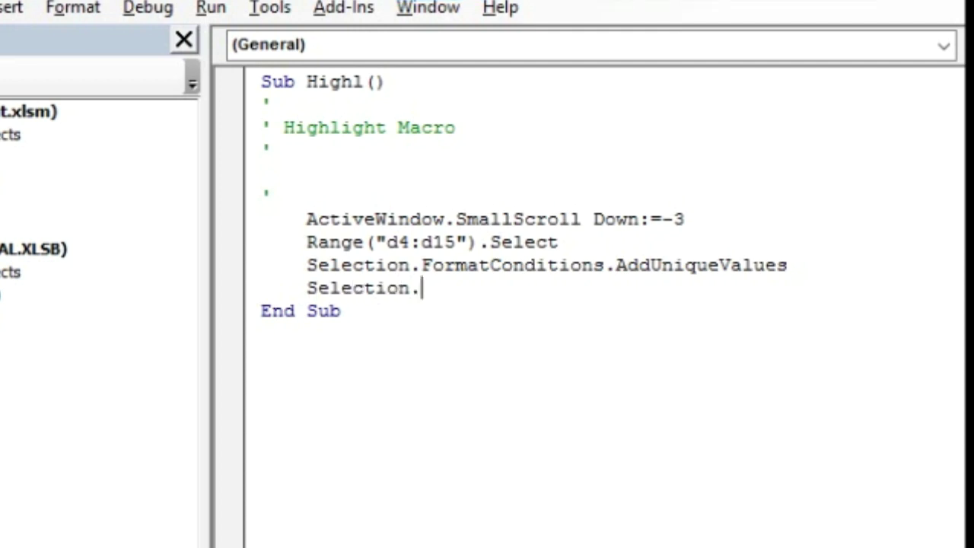
pyautogui.write('Forma')
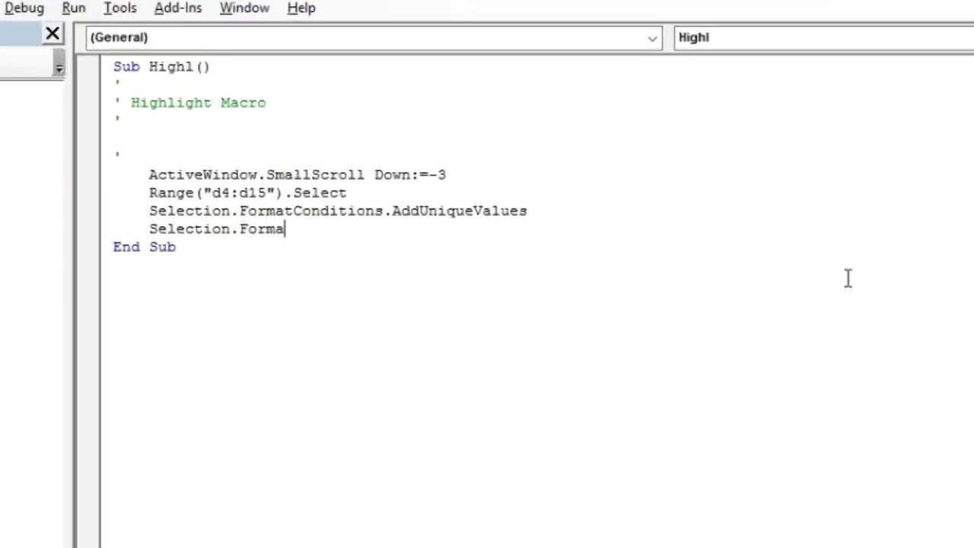
# Step: Complete Selection.FormatConditions(Selection.FormatConditions.Count).SetFirstPriority in the macro
pyautogui.write('tConditions')
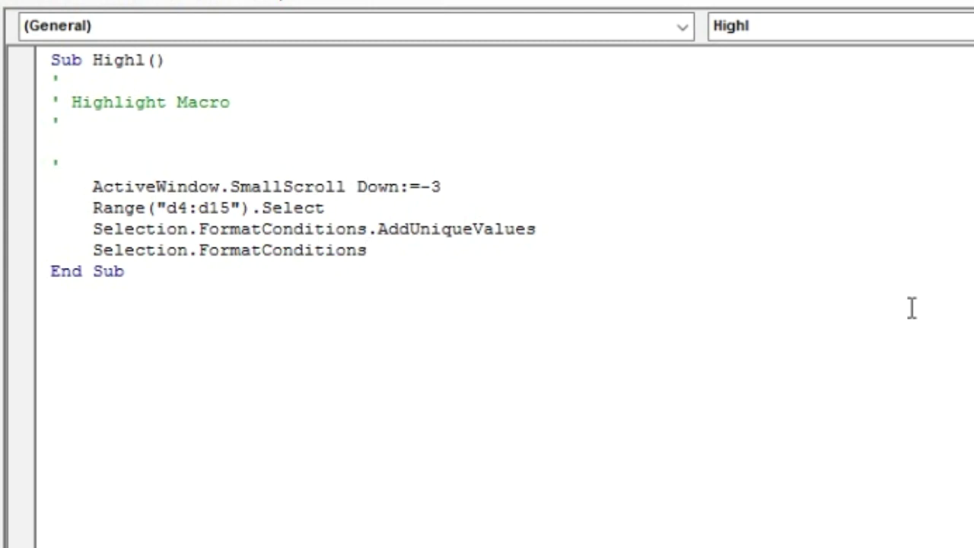
pyautogui.write('(')
pyautogui.write('Sele')
pyautogui.press('BackSpace')
pyautogui.press('BackSpace')
pyautogui.write('elect')
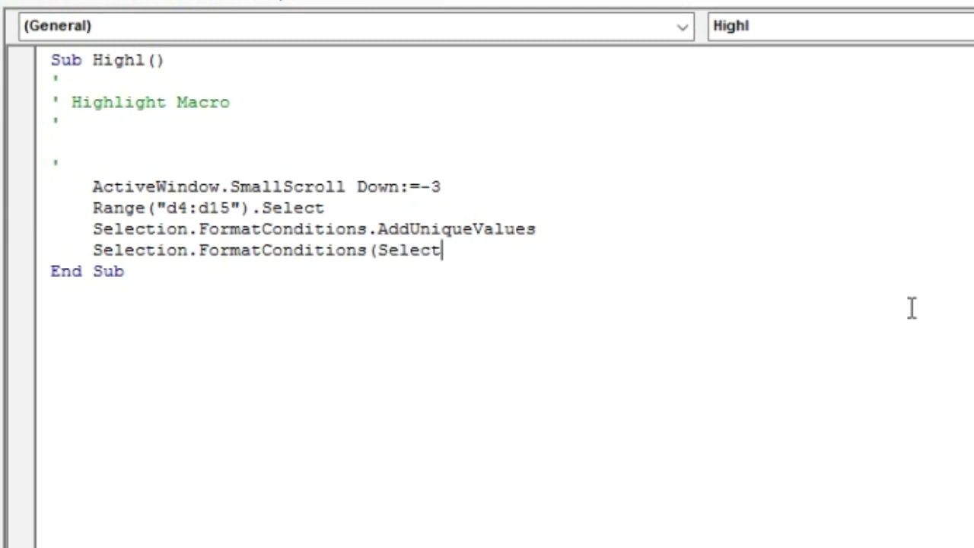
pyautogui.write('ion')
pyautogui.write('.F')
pyautogui.write('ormag')
pyautogui.press('BackSpace')
pyautogui.write('tCondif')
pyautogui.press('BackSpace')
pyautogui.write('tions')
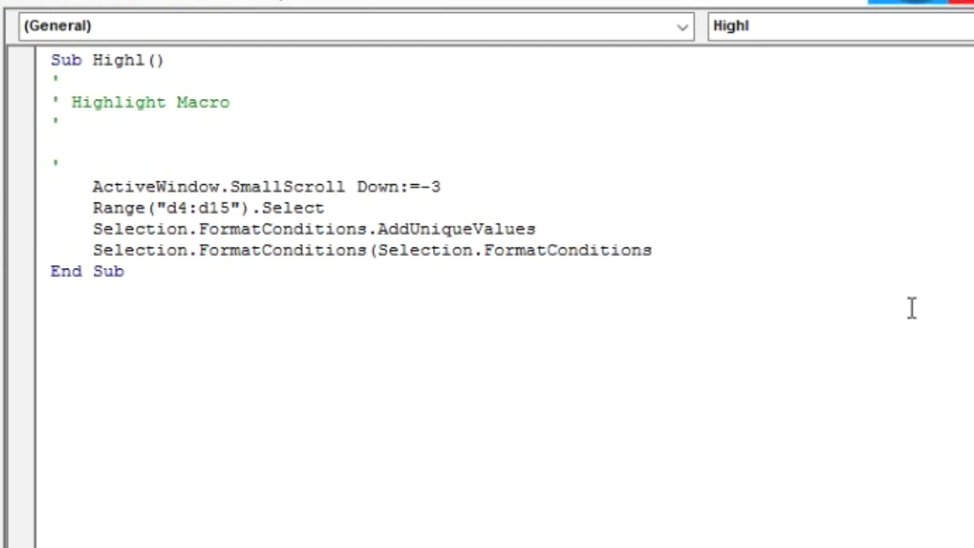
pyautogui.write('.Count')
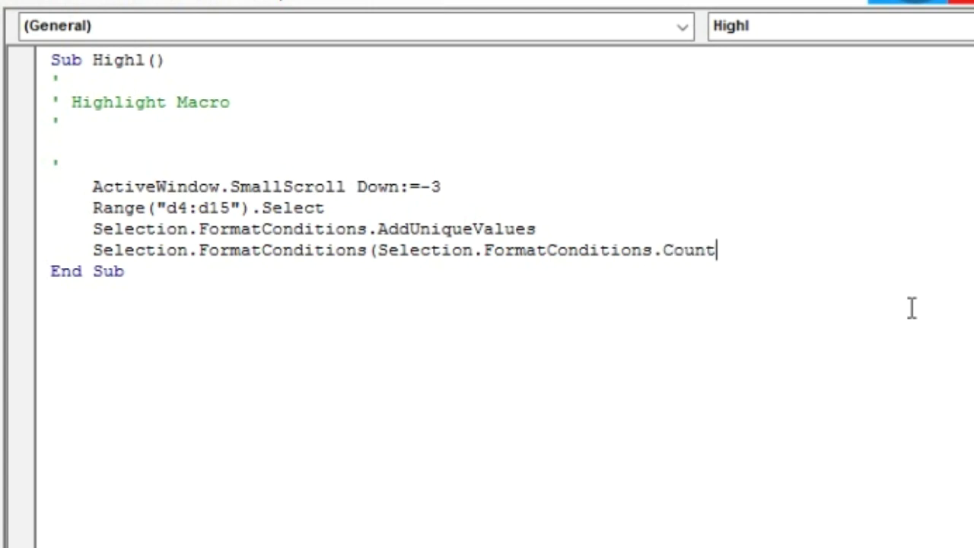
pyautogui.write(')')
pyautogui.write('.')
pyautogui.write('Set')
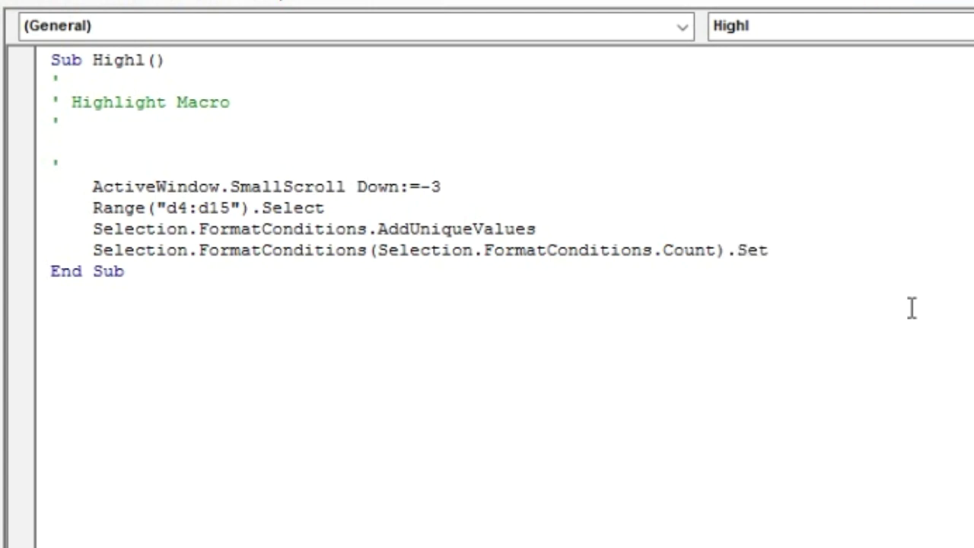
pyautogui.write('Fi')
pyautogui.write('rst')
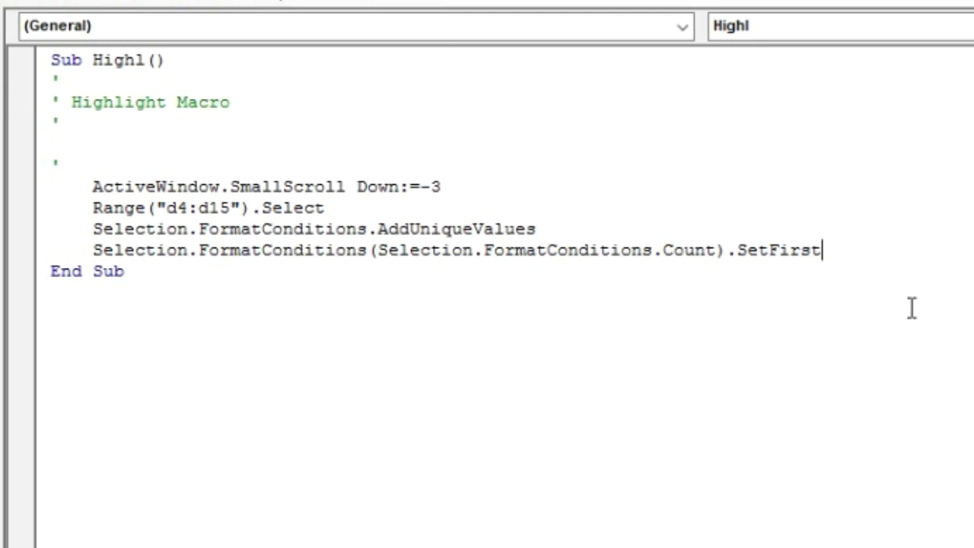
pyautogui.write('Pr')
pyautogui.write('iority')
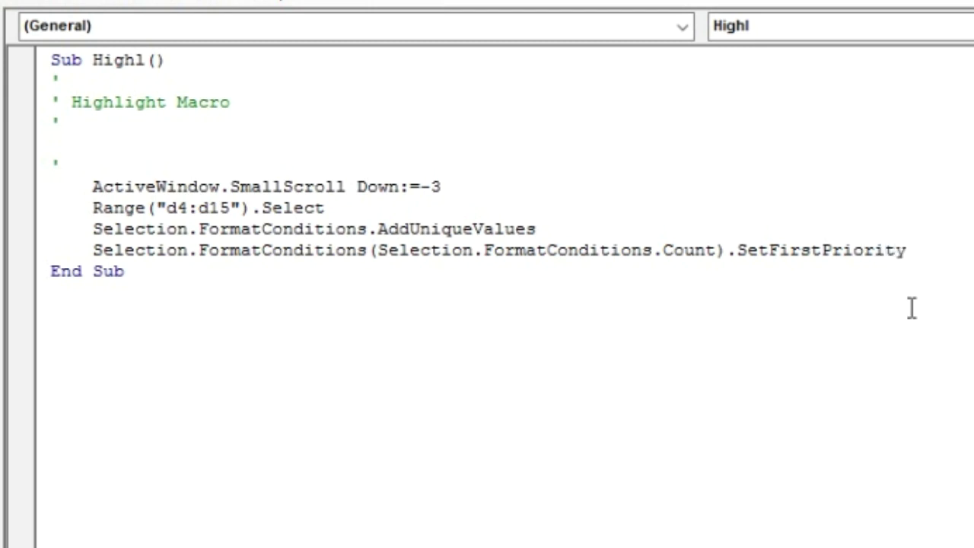
pyautogui.press('Return')
# Step: Add the line Selection.FormatConditions(1).DupeUnique = xlDuplicate to the macro
pyautogui.write('Selection.')
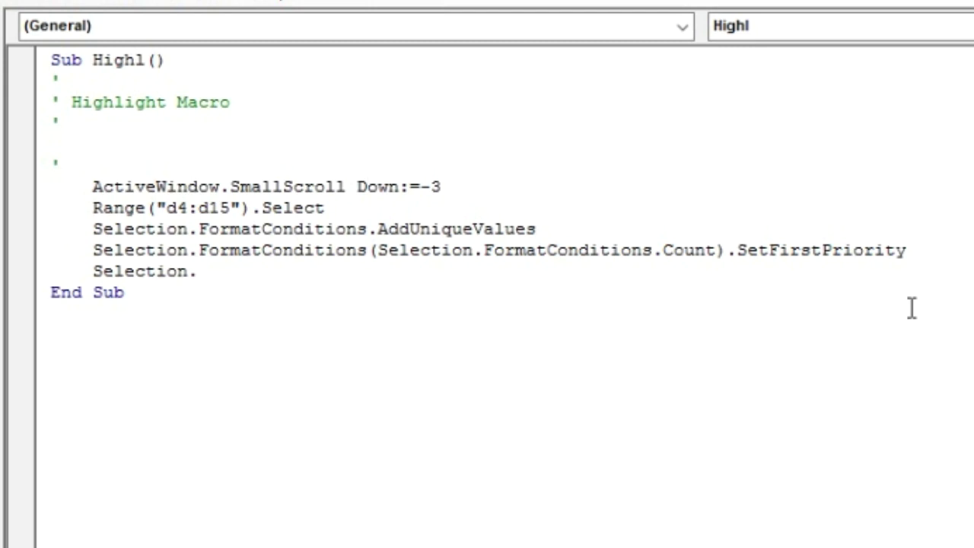
pyautogui.write('FormatConditions')
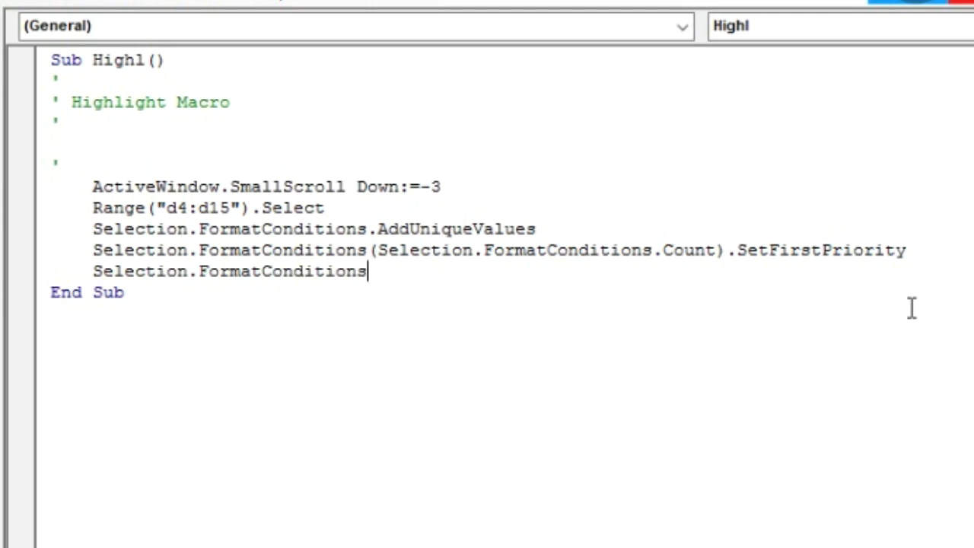
pyautogui.write('(1).D')
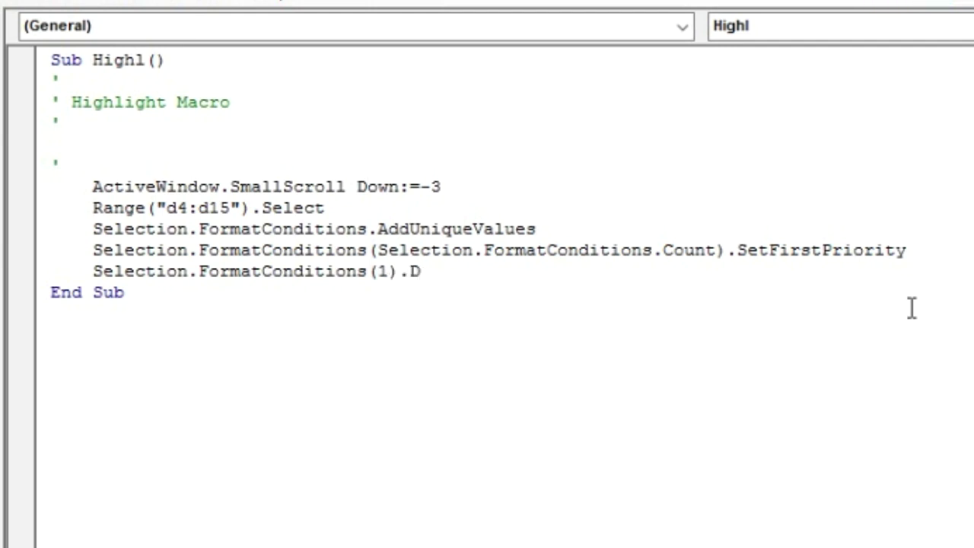
pyautogui.write('p')
pyautogui.press('BackSpace')
pyautogui.write('upe')
pyautogui.write('Uniqu')
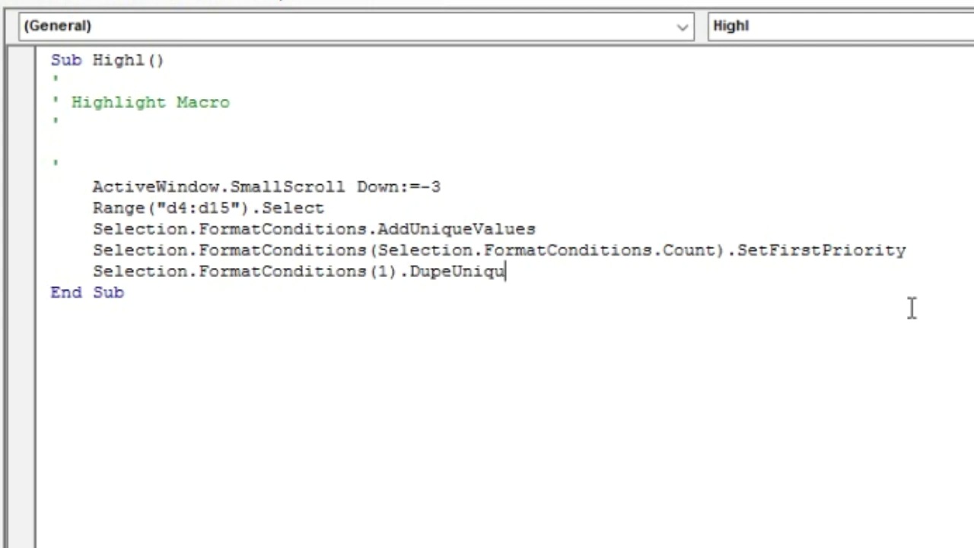
pyautogui.write('e')
pyautogui.write(' = ')
pyautogui.write('Xl')
pyautogui.write('Dup')
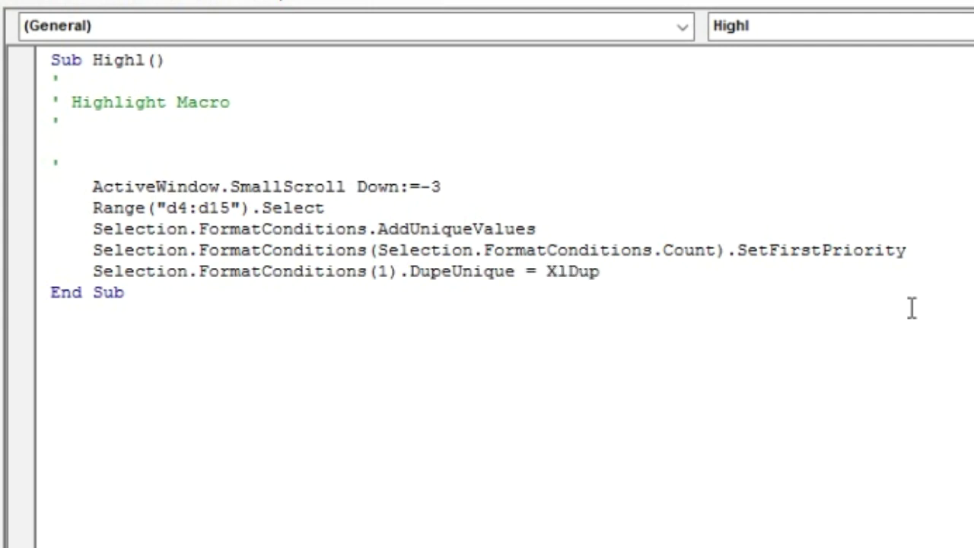
pyautogui.write('licate')
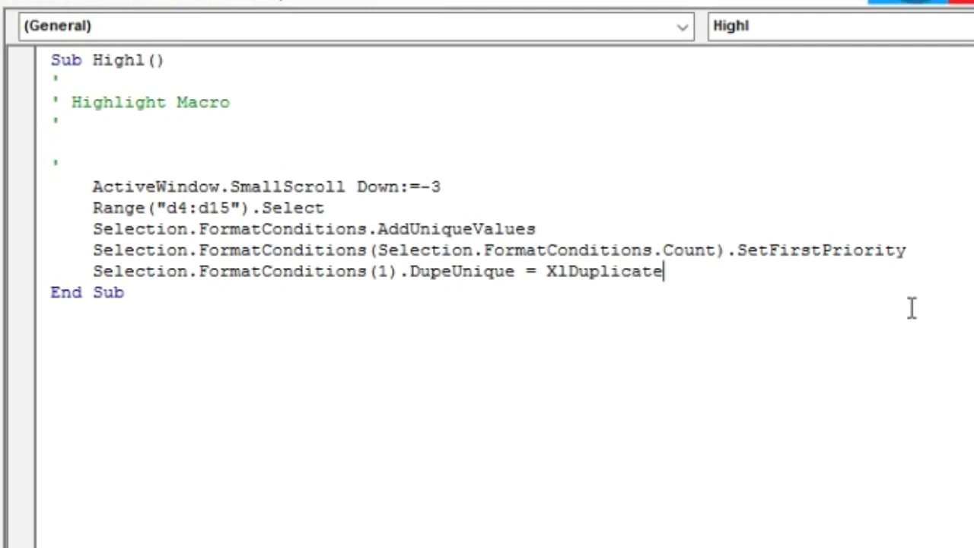
pyautogui.press('Return')
# Step: Write a With Selection.FormatConditions(1).Font block setting .Color = -16383844
pyautogui.write('With')
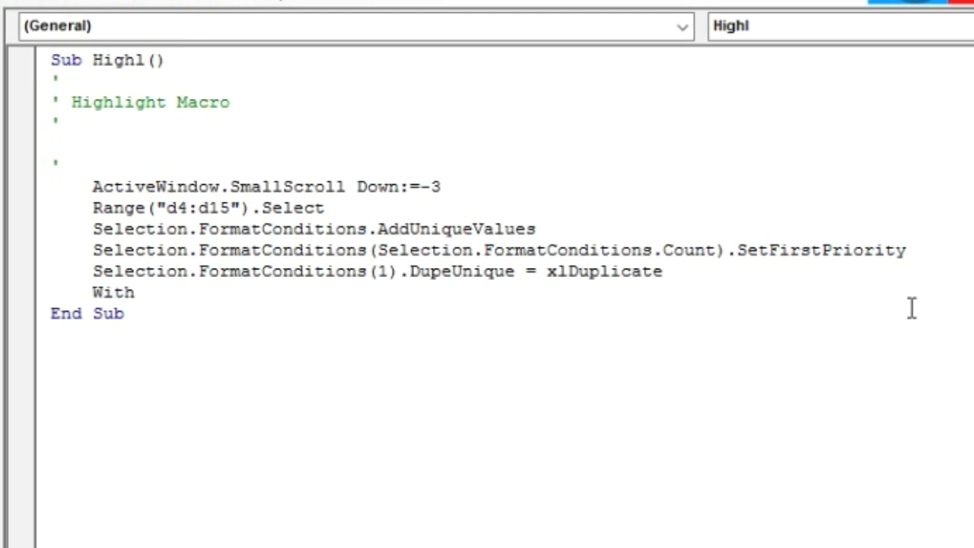
pyautogui.write(' s')
pyautogui.press('BackSpace')
pyautogui.write('Sle')
pyautogui.press('BackSpace')
pyautogui.press('BackSpace')
pyautogui.write('elect')
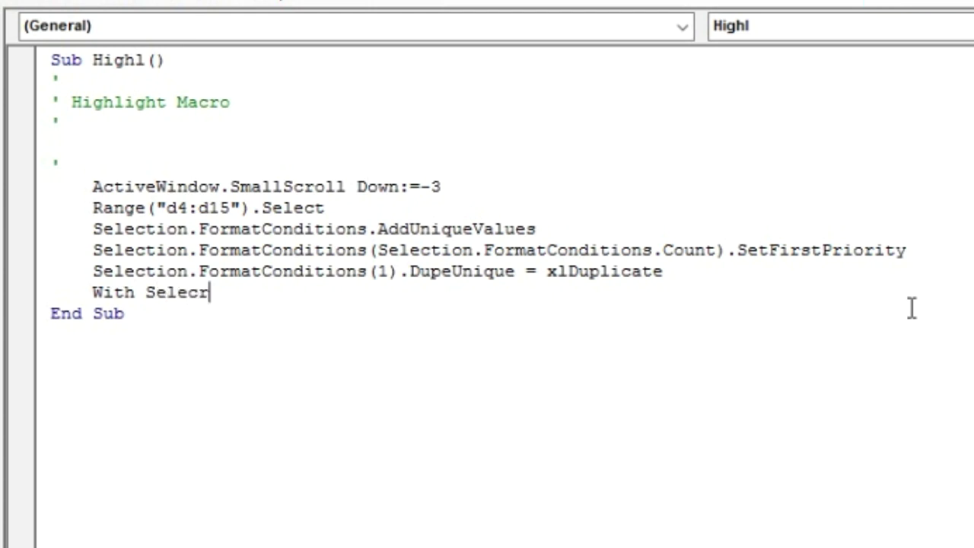
pyautogui.write('ion')
pyautogui.write('.Forma')
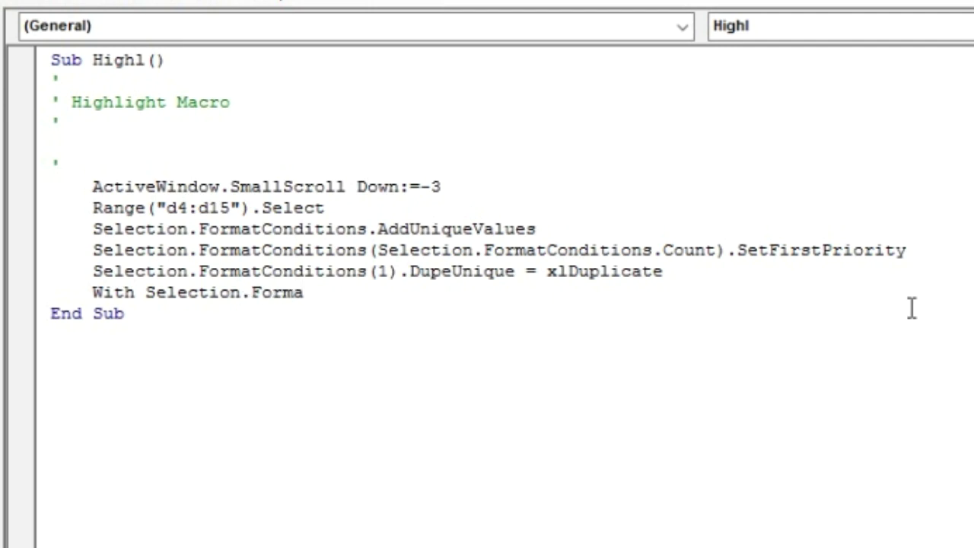
pyautogui.write('t')
pyautogui.write('Conditions')
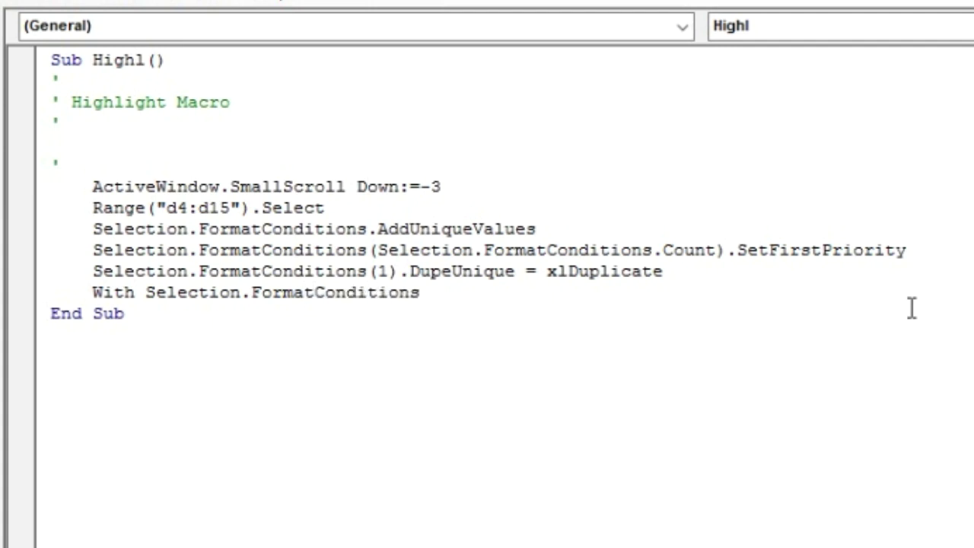
pyautogui.write('(1)')
pyautogui.write('.Font')
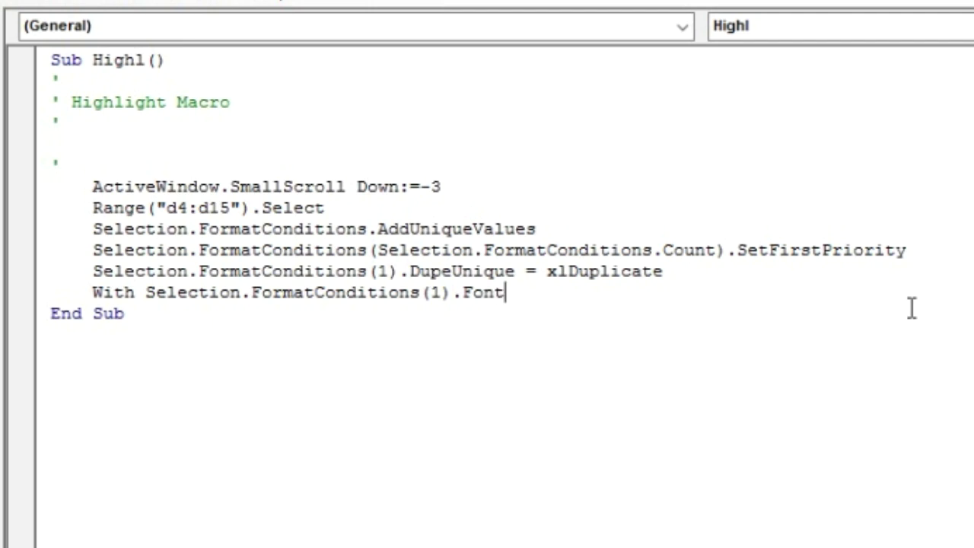
pyautogui.press('Return')
pyautogui.press('Tab')
pyautogui.write('.Color')
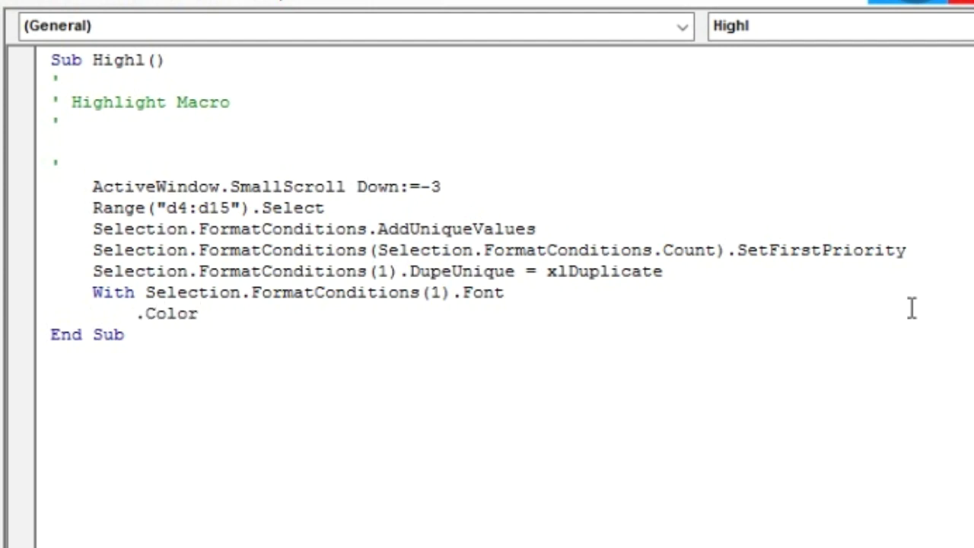
pyautogui.write(' = ')
pyautogui.write('135')
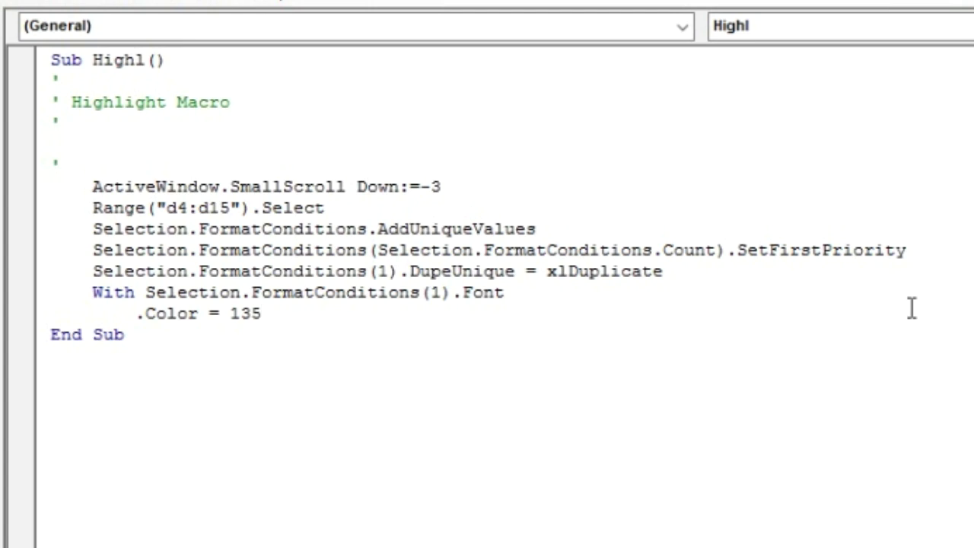
pyautogui.press('BackSpace')
pyautogui.press('BackSpace')
pyautogui.press('BackSpace')
pyautogui.write('-')
pyautogui.write('163')
pyautogui.write('83844')
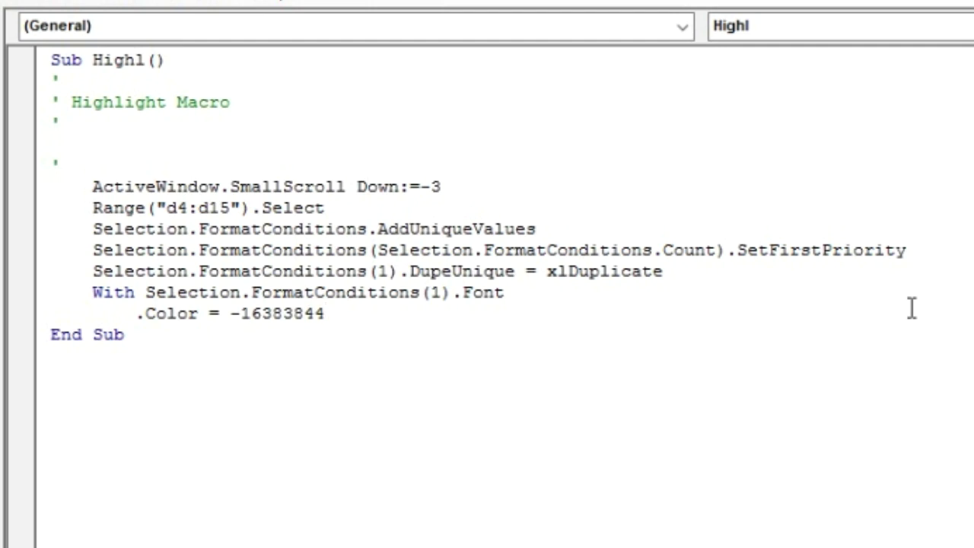
pyautogui.press('Return')
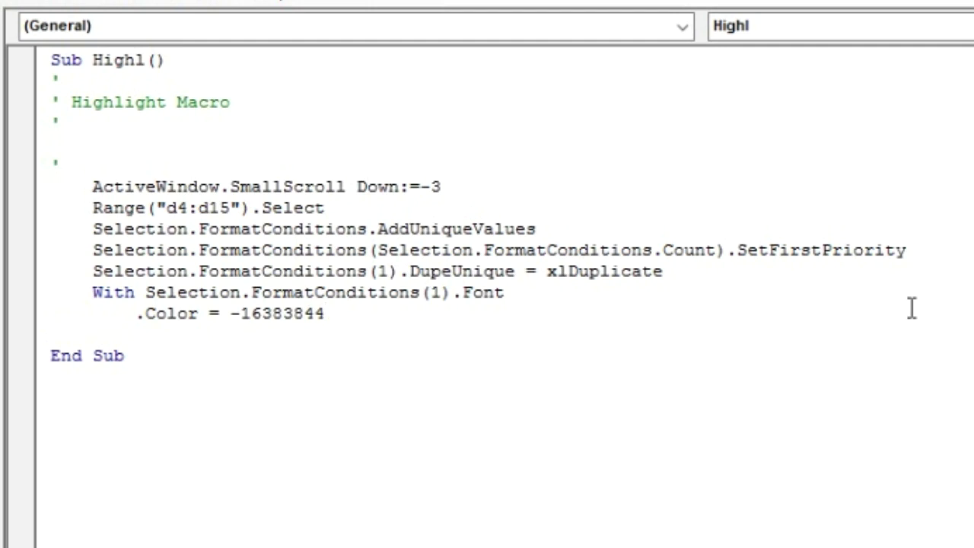
# Step: Add .TintAndShade = 0 to the font block and close it with End With
pyautogui.write('.')
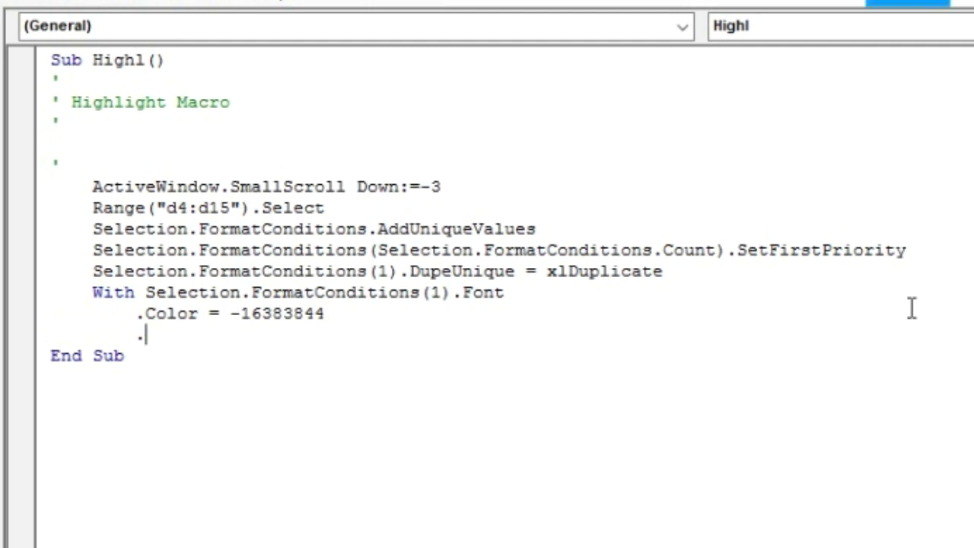
pyautogui.write('Tint')
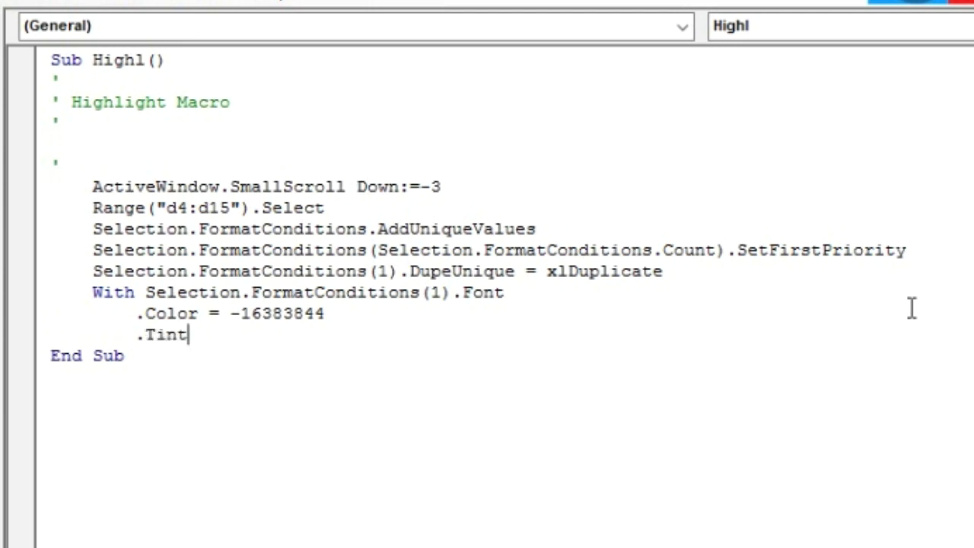
pyautogui.write('AAad')
pyautogui.press('BackSpace')
pyautogui.press('BackSpace')
pyautogui.press('BackSpace')
pyautogui.write('ns')
pyautogui.press('BackSpace')
pyautogui.write('d')
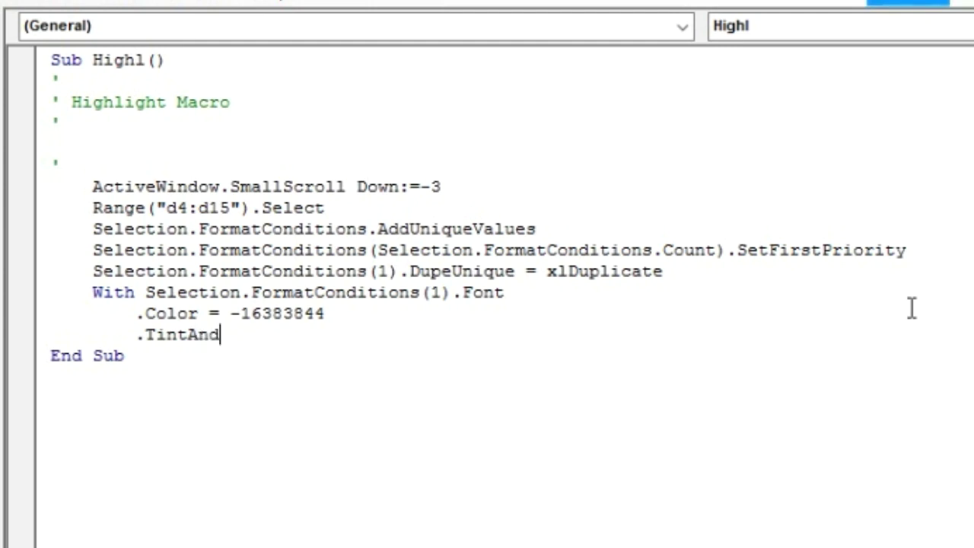
pyautogui.write('Shade')
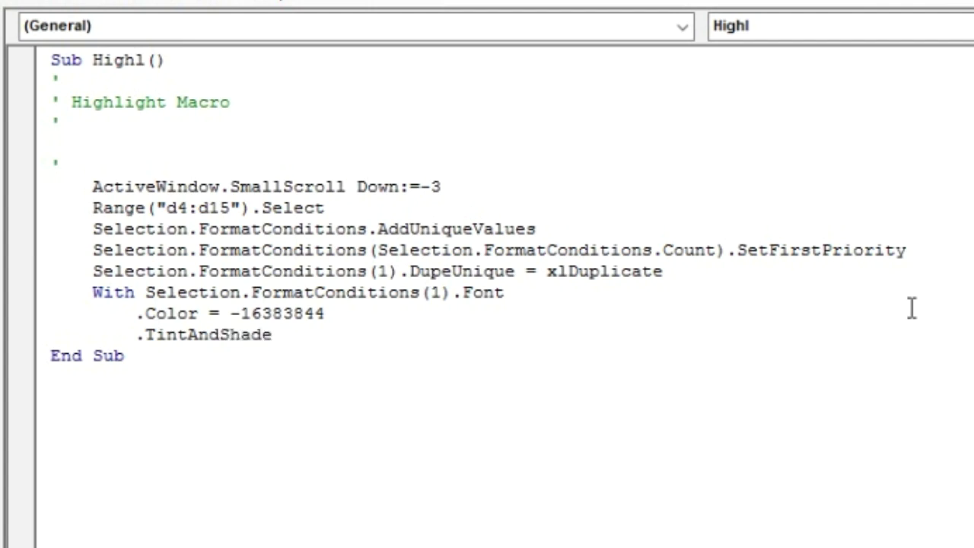
pyautogui.write(' = ')
pyautogui.write('0')
pyautogui.press('Return')
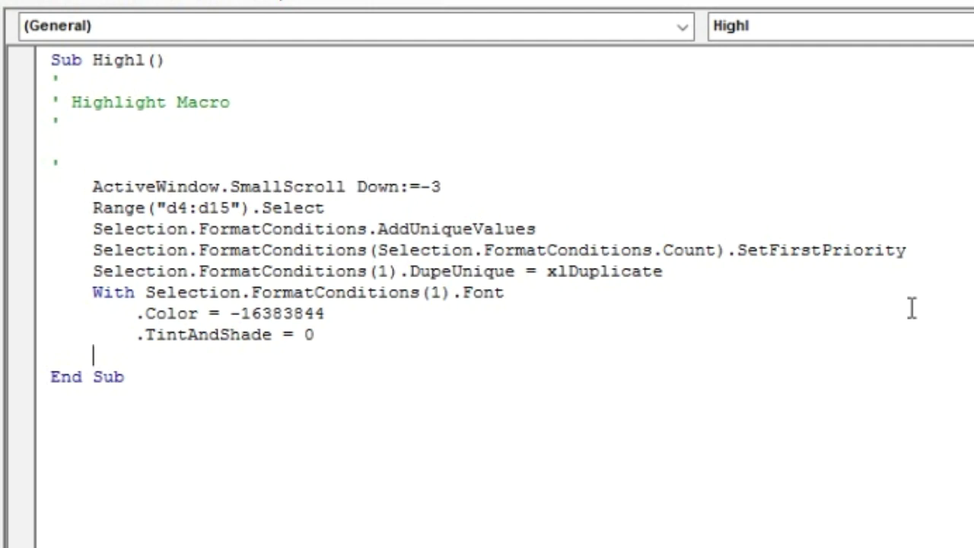
pyautogui.write('End ')
pyautogui.write('With')
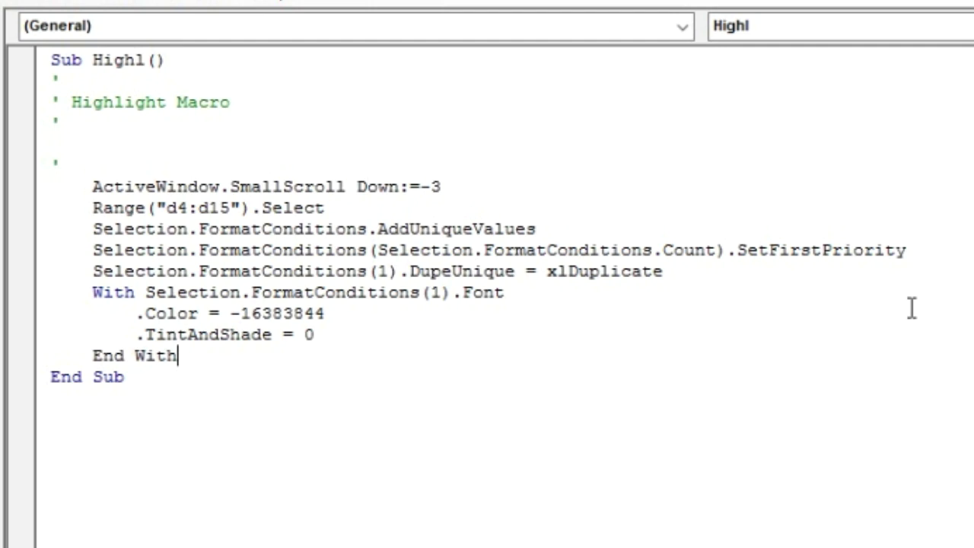
pyautogui.press('Return')
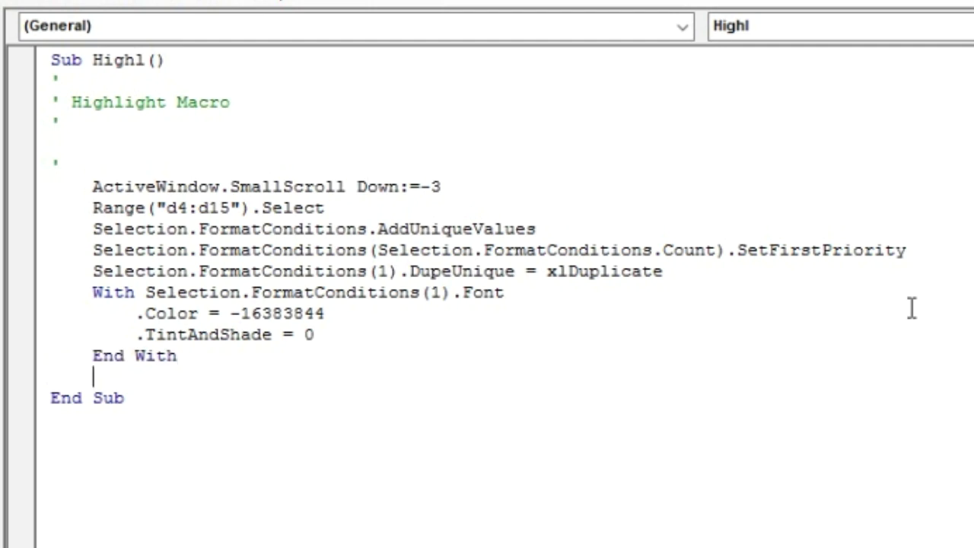
# Step: Open a With Selection.FormatConditions(1).Interior block and set .PatternColorIndex = xlAutomatic
pyautogui.write('With ')
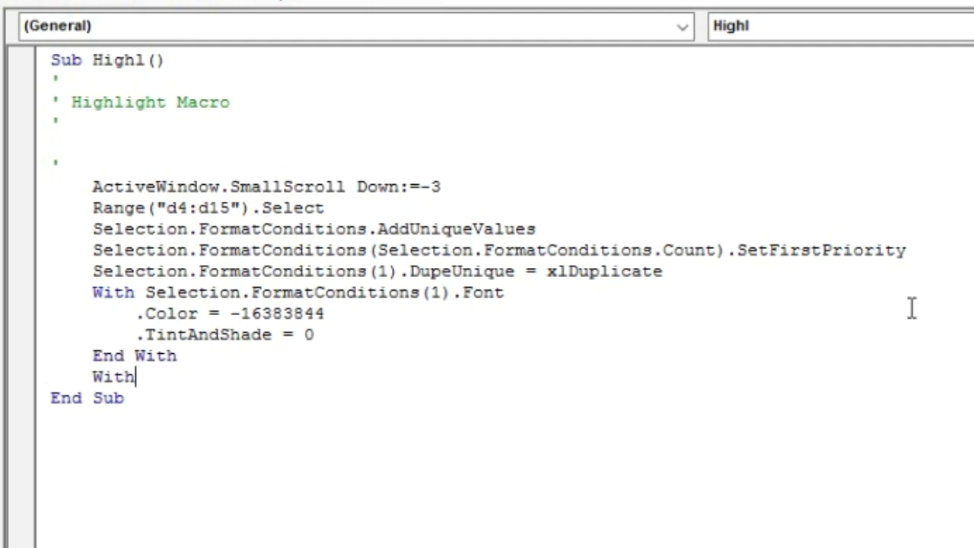
pyautogui.write('Selection')
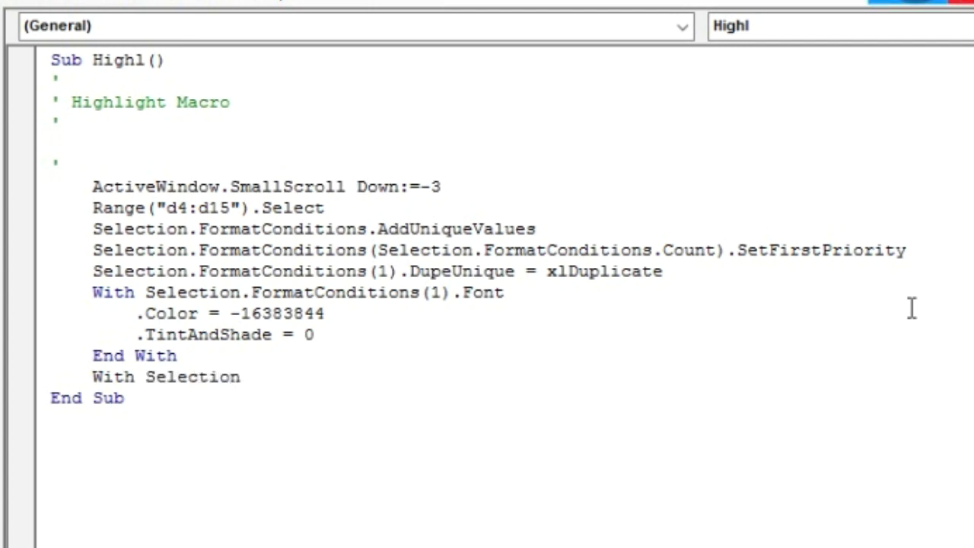
pyautogui.write('.')
pyautogui.write('Formatcondition')
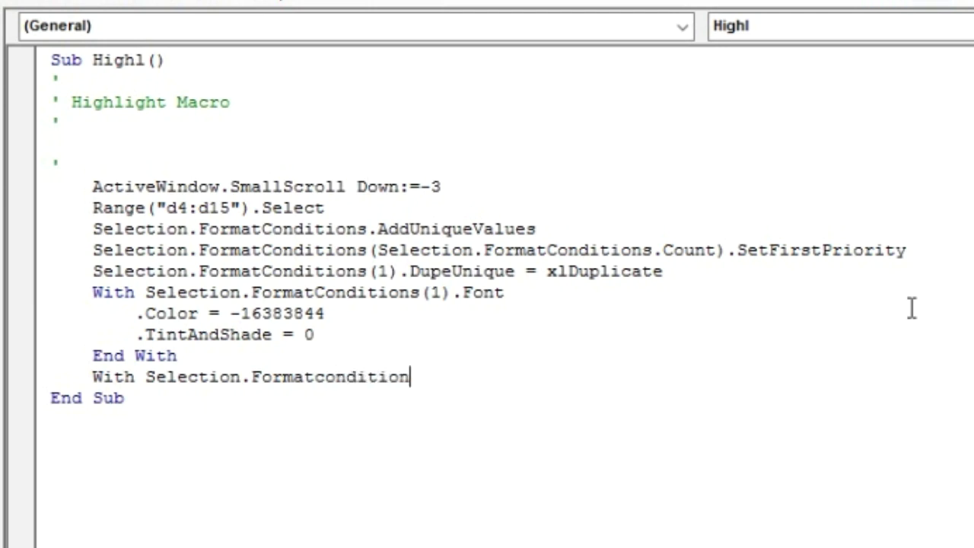
pyautogui.write('s')
pyautogui.write('(1)')
pyautogui.write('.')
pyautogui.write('Interior')
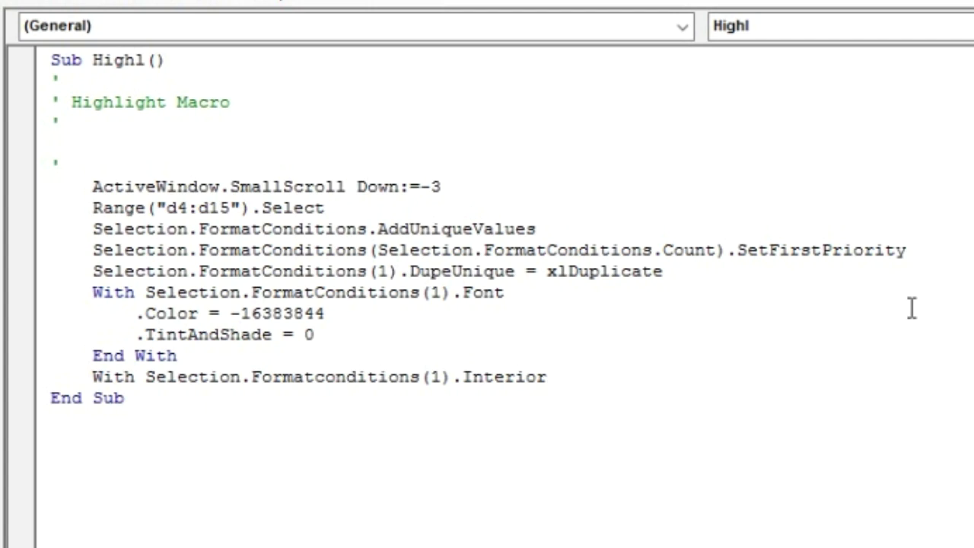
pyautogui.press('Return')
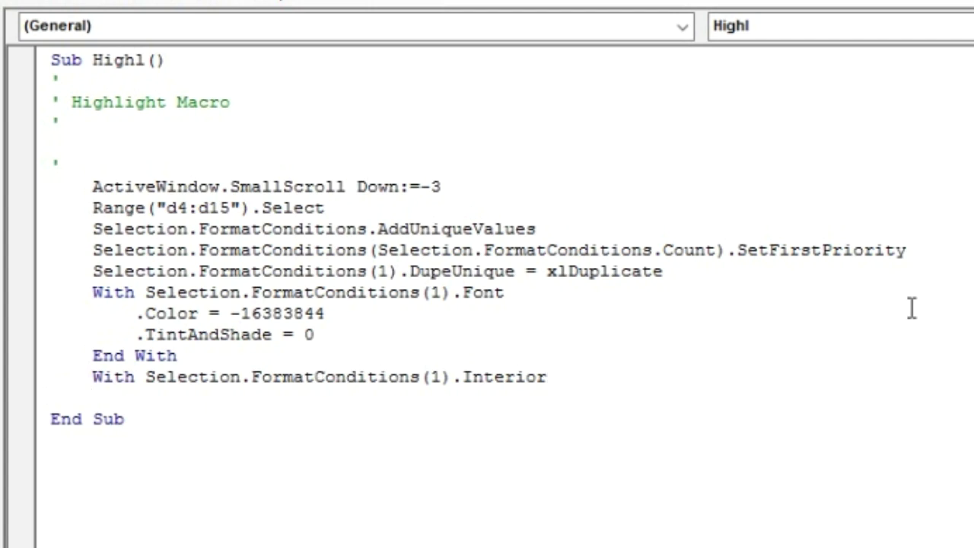
pyautogui.write('.')
pyautogui.write('Pat')
pyautogui.press('BackSpace')
pyautogui.write('t')
pyautogui.write('tern')
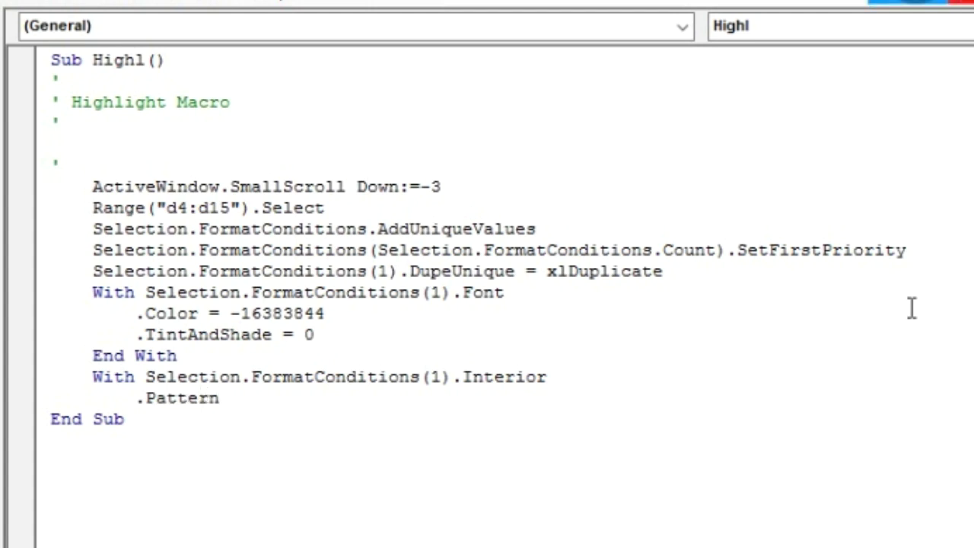
pyautogui.write('Color')
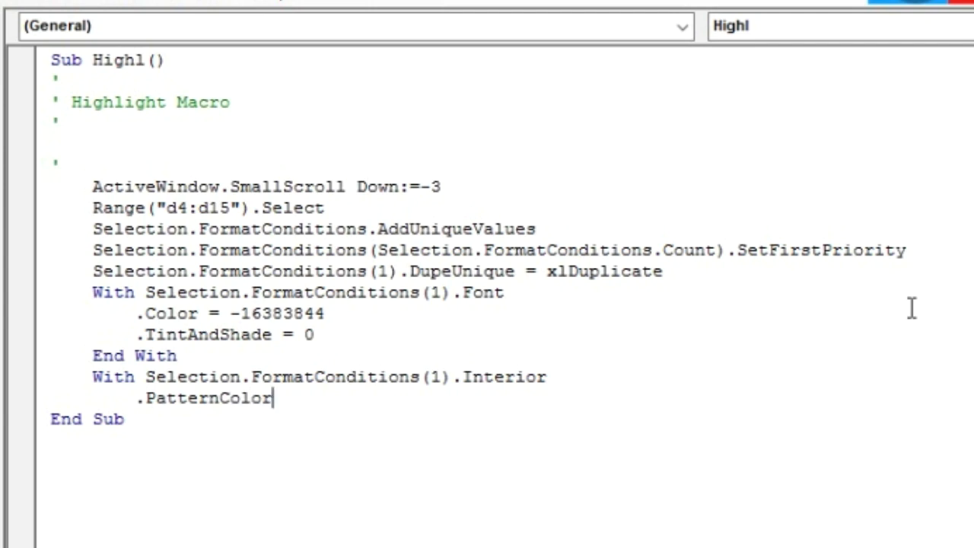
pyautogui.write('Index')
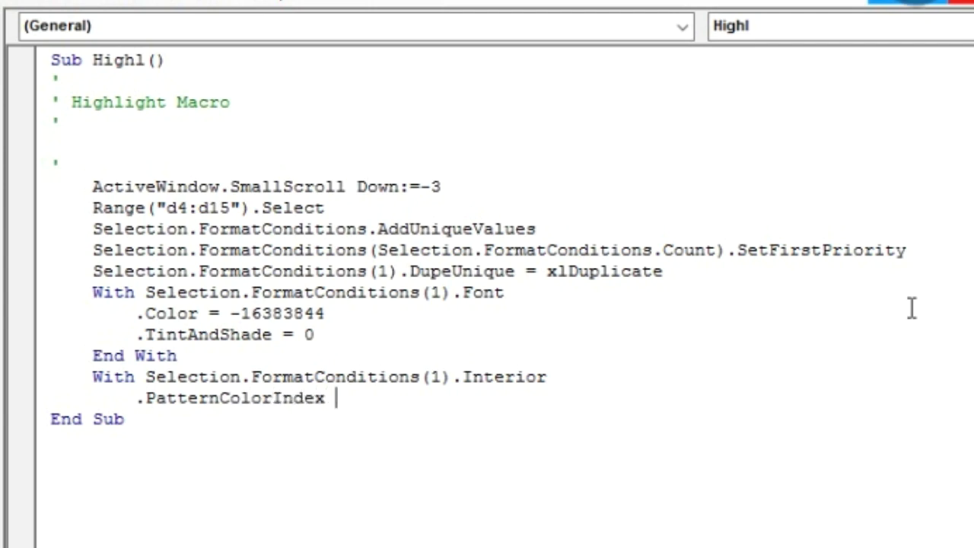
pyautogui.write(' = xlAutomatic')
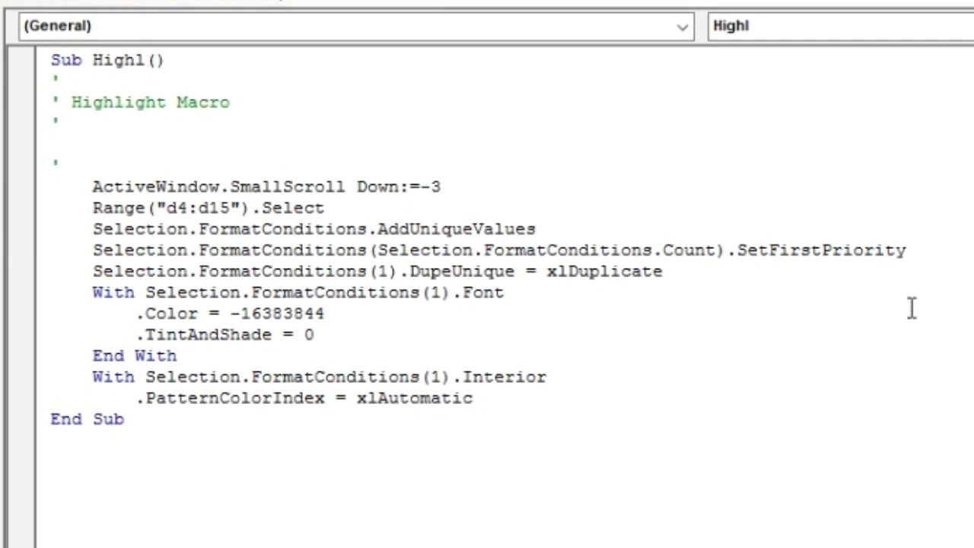
pyautogui.press('Return')
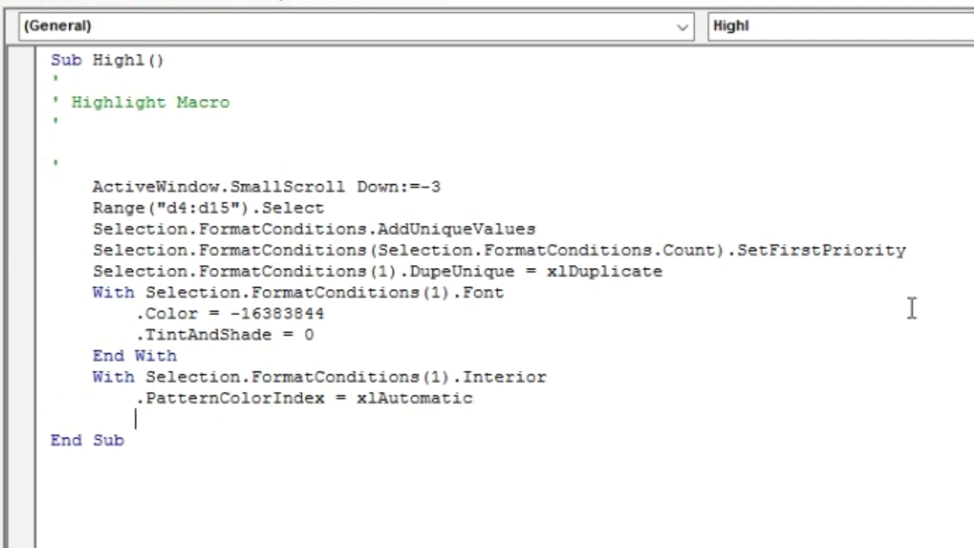
# Step: Set the interior .Color = 13551615 and close the block with End With
pyautogui.write('.')
pyautogui.write('Color')
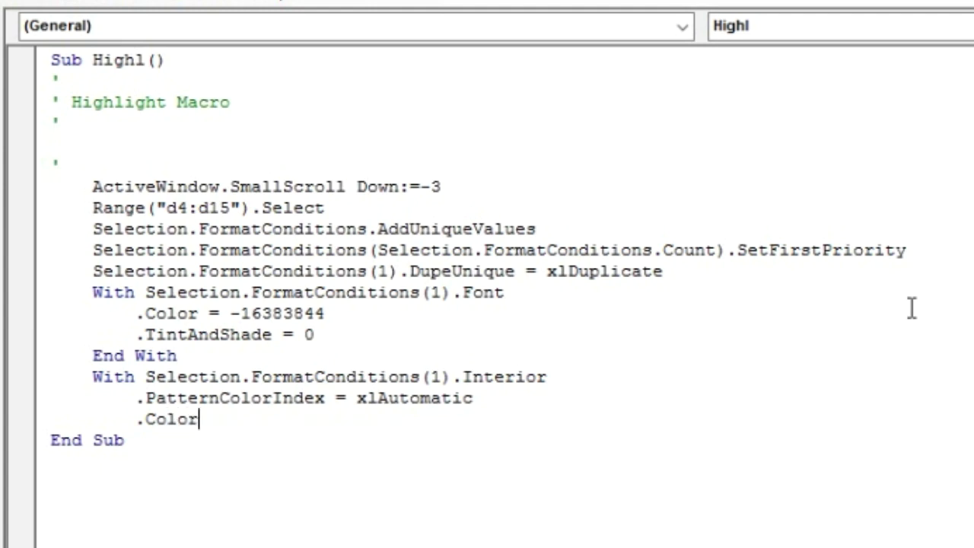
pyautogui.write(' = ')
pyautogui.write('135')
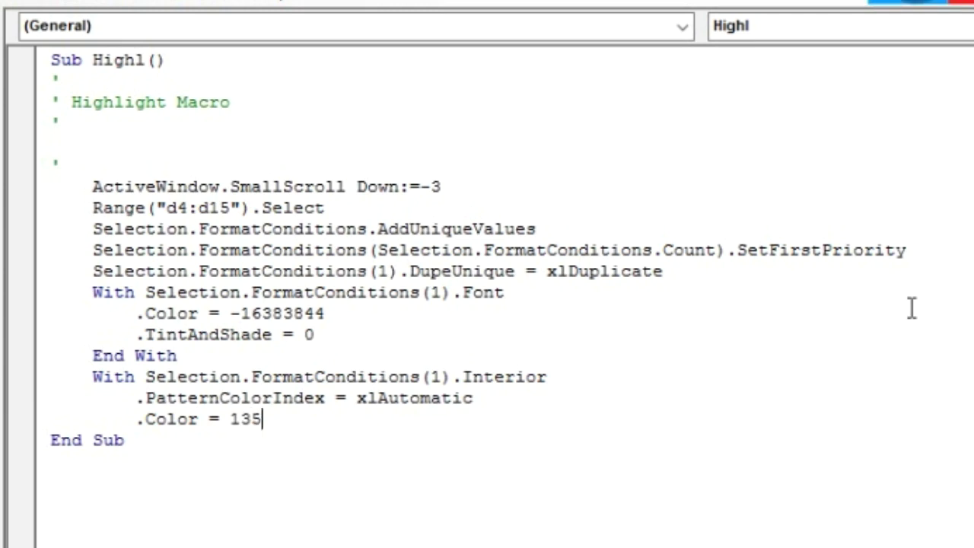
pyautogui.write('51615')
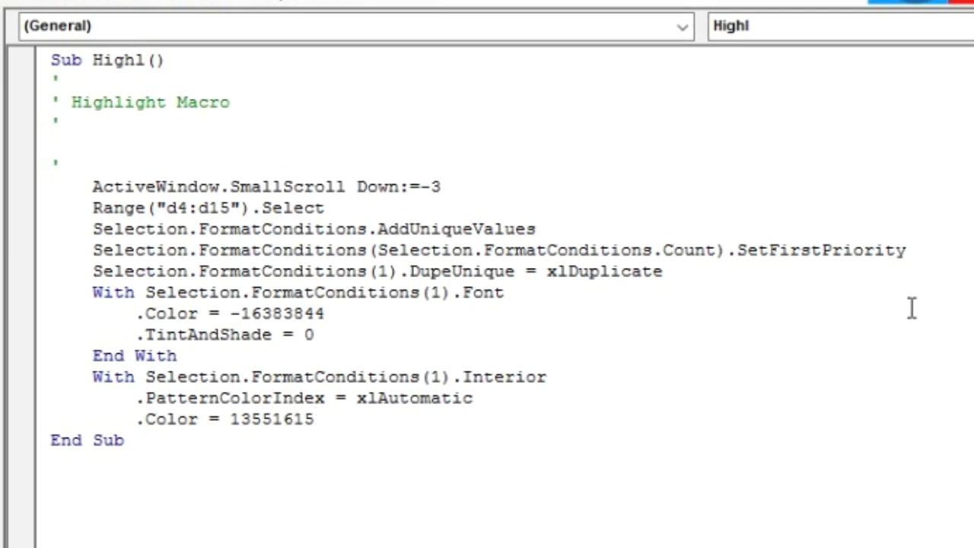
pyautogui.press('Return')
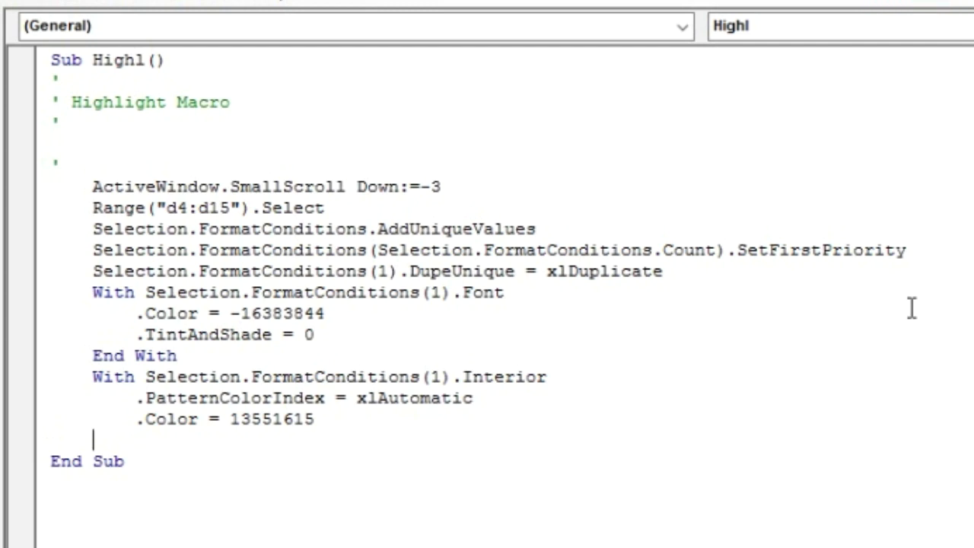
pyautogui.write('End With')
pyautogui.press('Return')
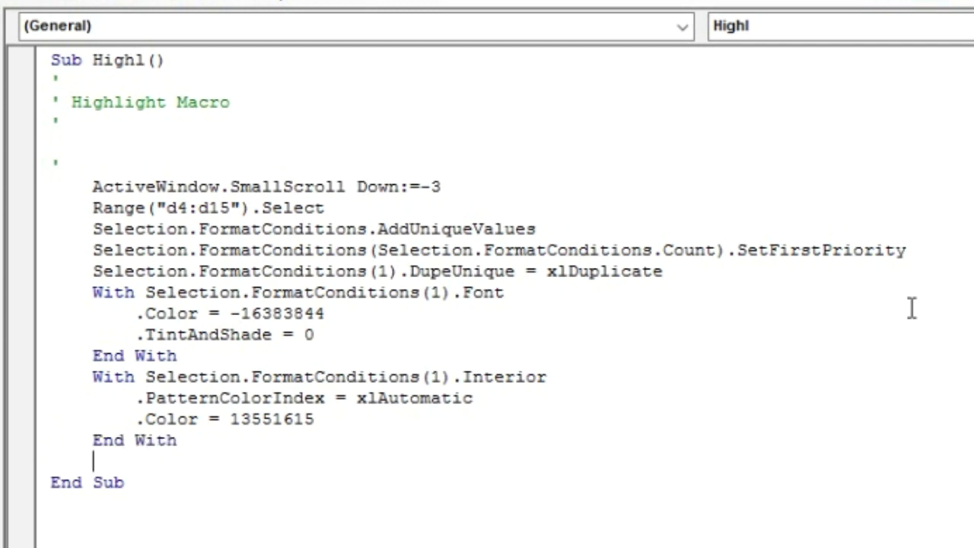
# Step: Add Selection.FormatConditions(1).StopIfTrue = False, then begin a Range(" statement
pyautogui.write('Sl')
pyautogui.write('lect')
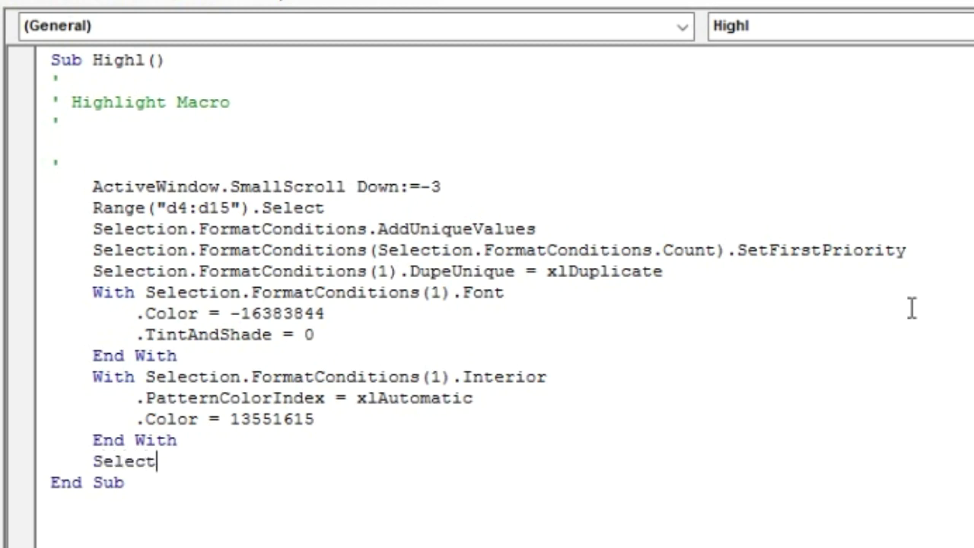
pyautogui.write('ion.')
pyautogui.write('Format')
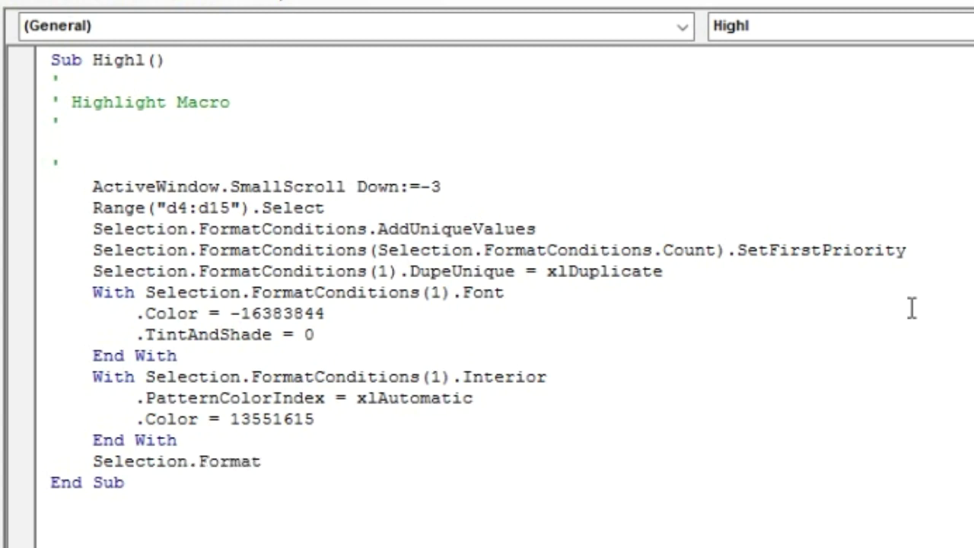
pyautogui.write('Conditions')
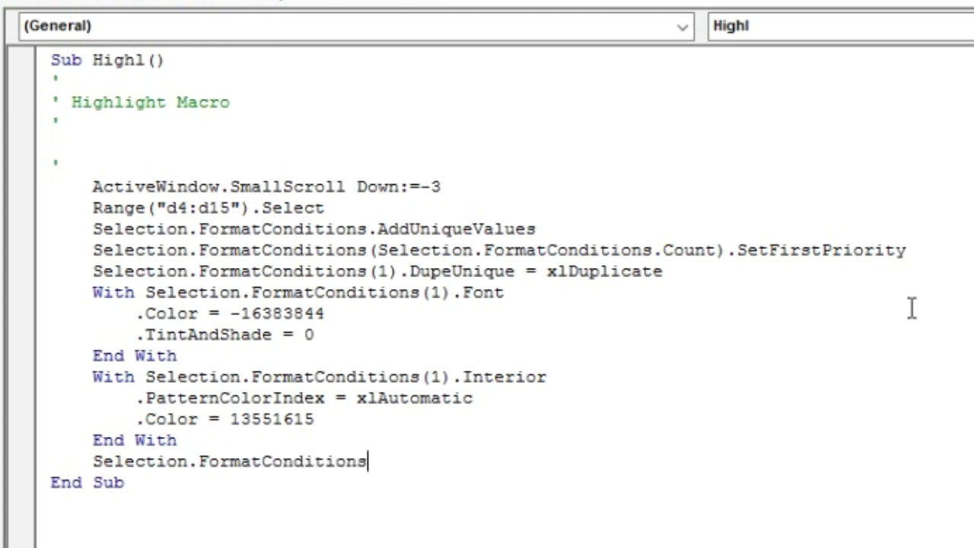
pyautogui.write('(1')
pyautogui.write(').Stop')
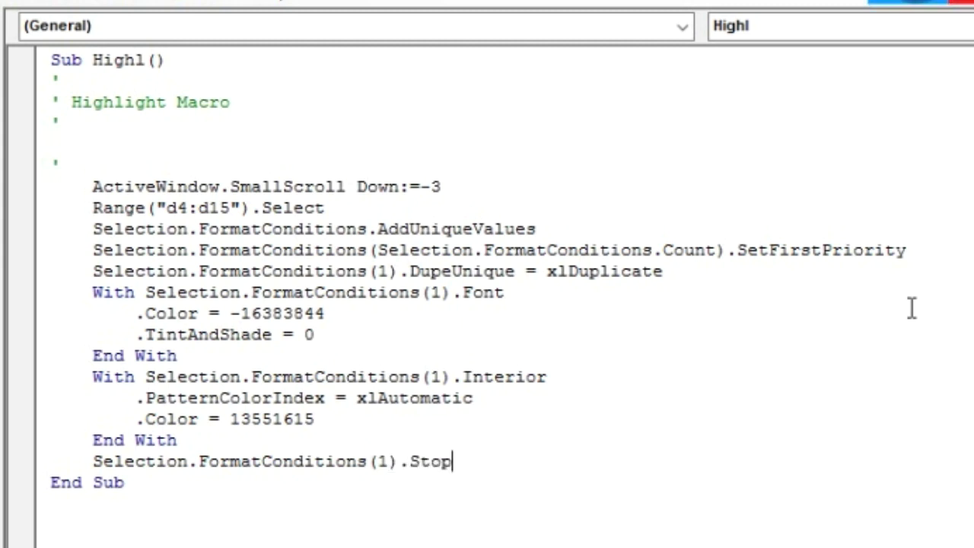
pyautogui.write('iF')
pyautogui.press('BackSpace')
pyautogui.press('BackSpace')
pyautogui.write('IfTrue')
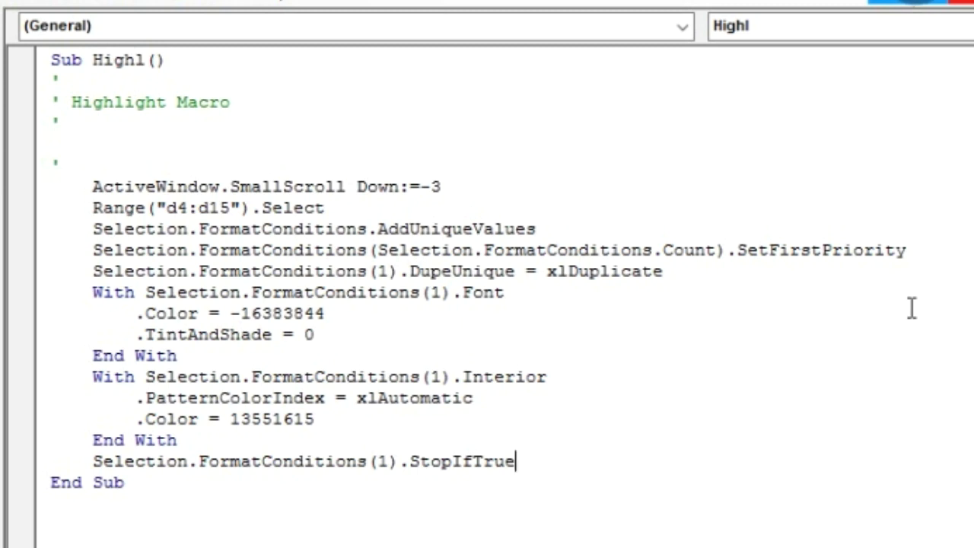
pyautogui.write(' = ')
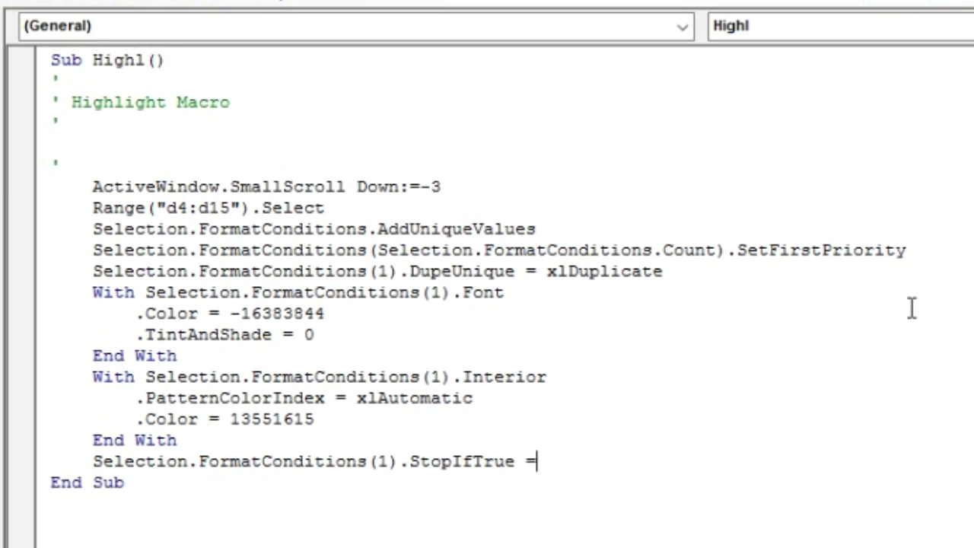
pyautogui.write('False')
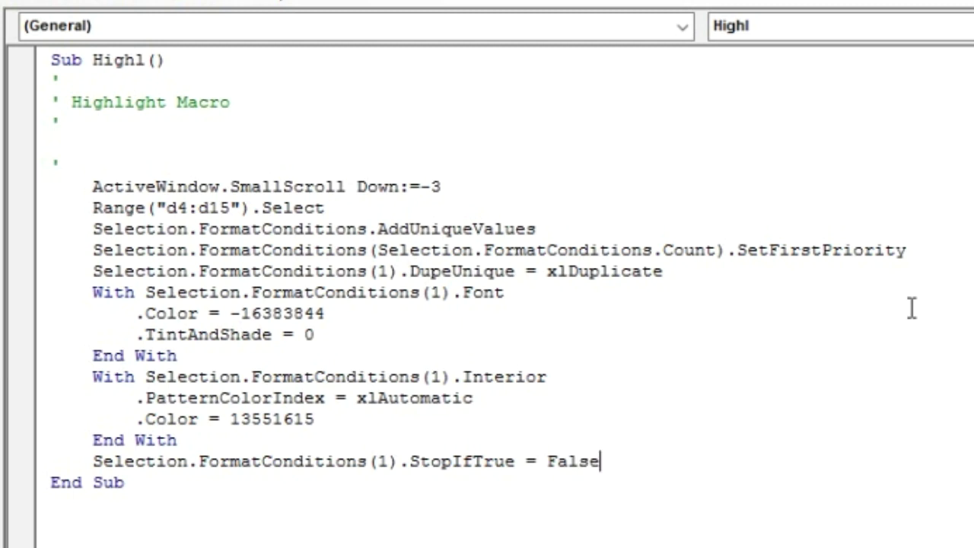
pyautogui.press('Return')
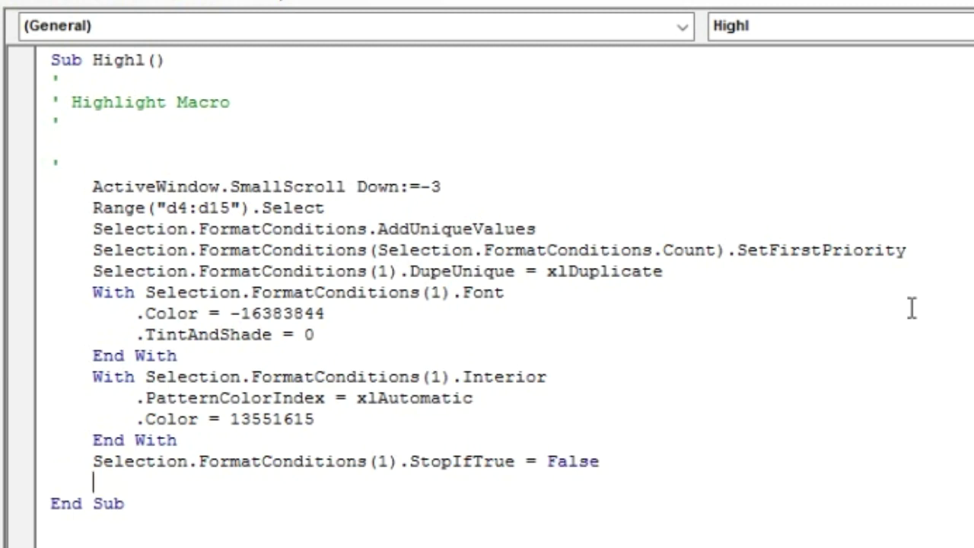
pyautogui.write('Range')
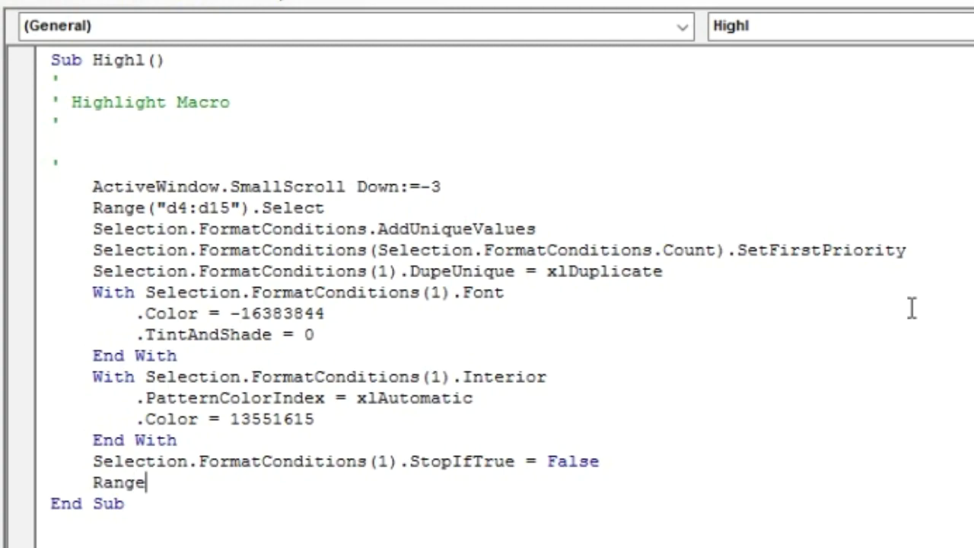
pyautogui.write('(')
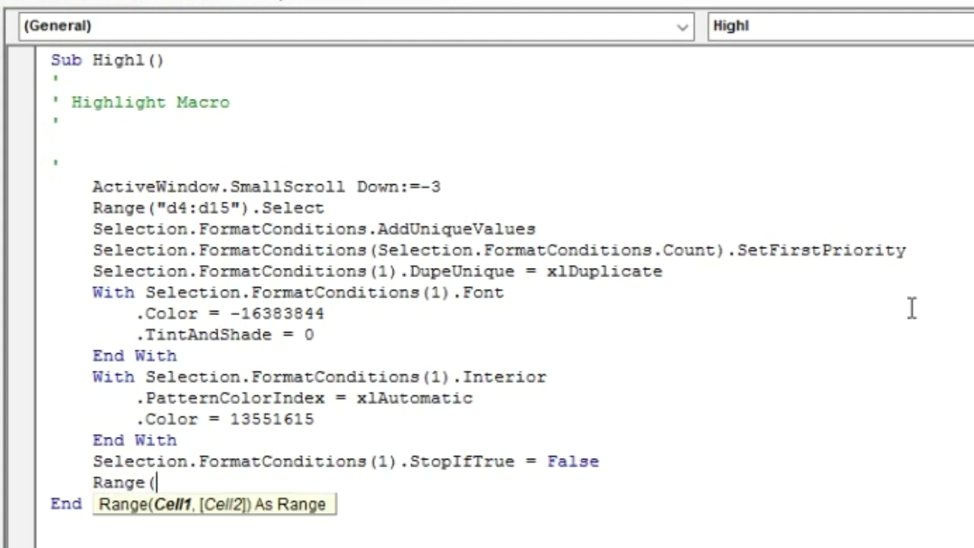
pyautogui.write('"')
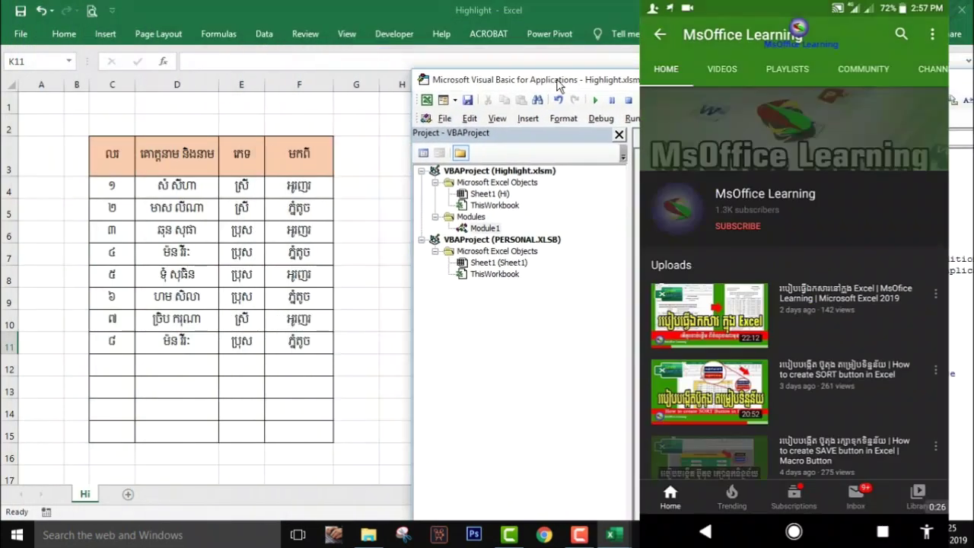
# Step: Move the code window aside and select the name cells D4:D15, then D16
pyautogui.moveTo(558, 85); pyautogui.dragTo(581, 65)
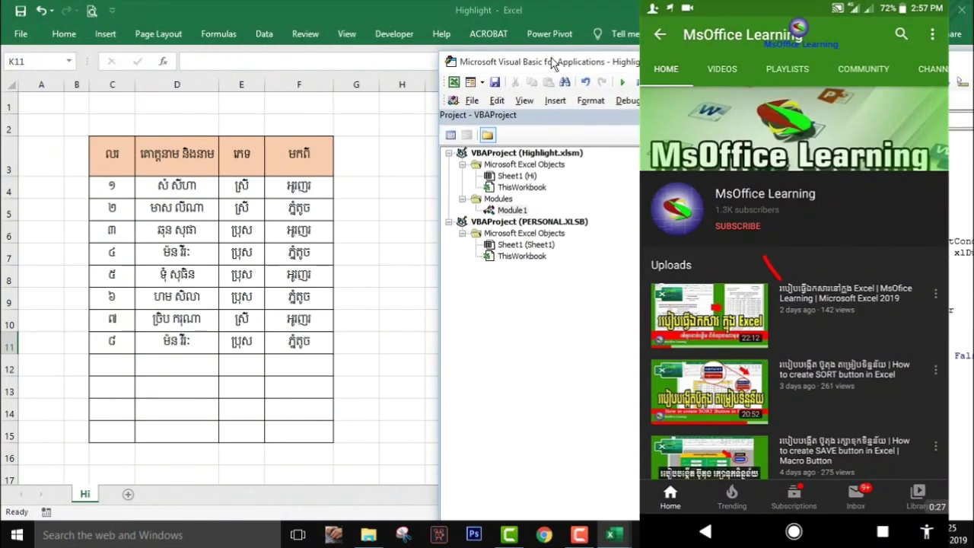
pyautogui.click(180, 185)
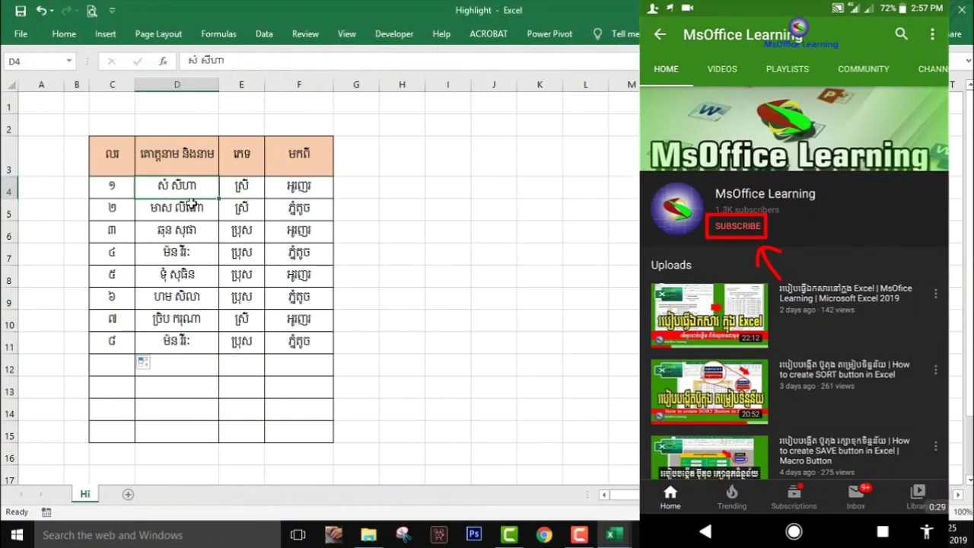
pyautogui.moveTo(177, 187)
pyautogui.mouseDown()
pyautogui.moveTo(172, 455)
pyautogui.moveTo(204, 430)
pyautogui.mouseUp()
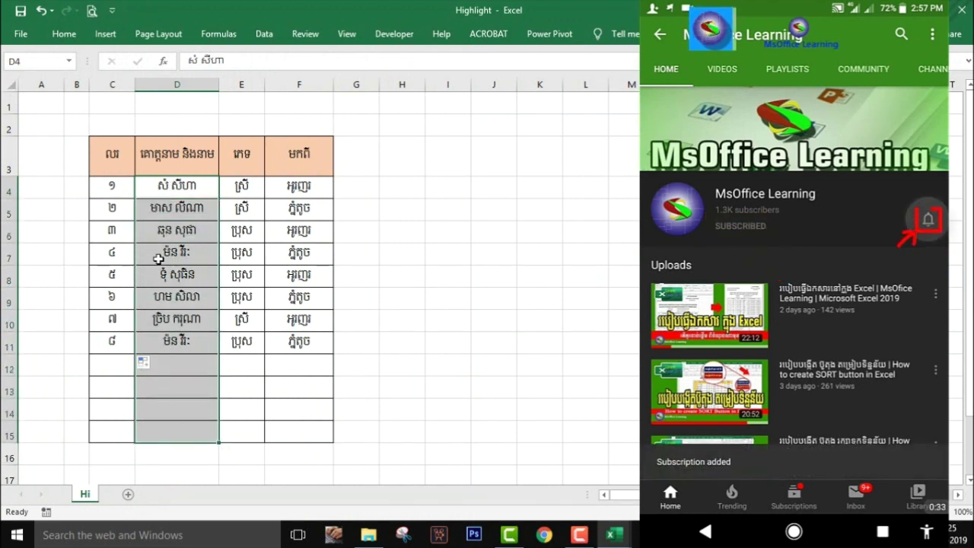
pyautogui.click(318, 452)
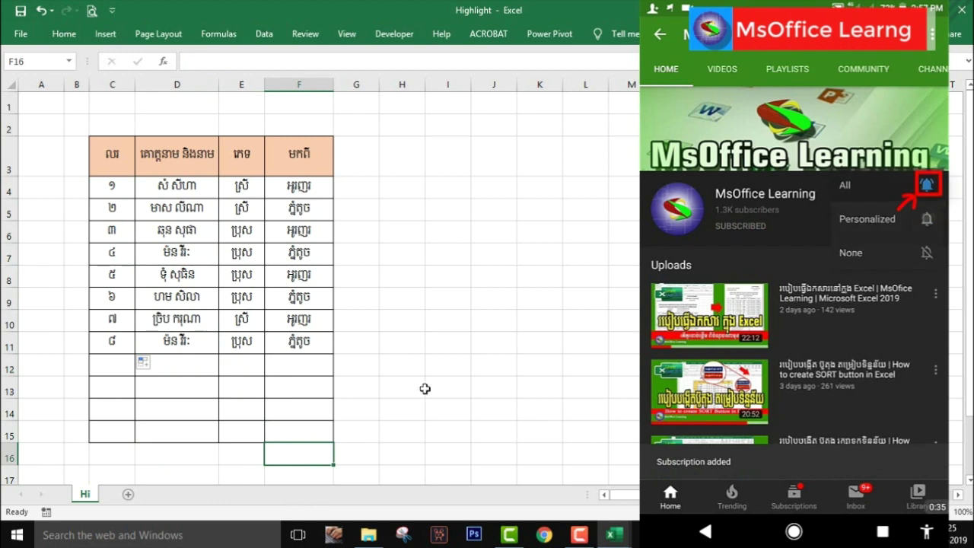
pyautogui.click(506, 322)
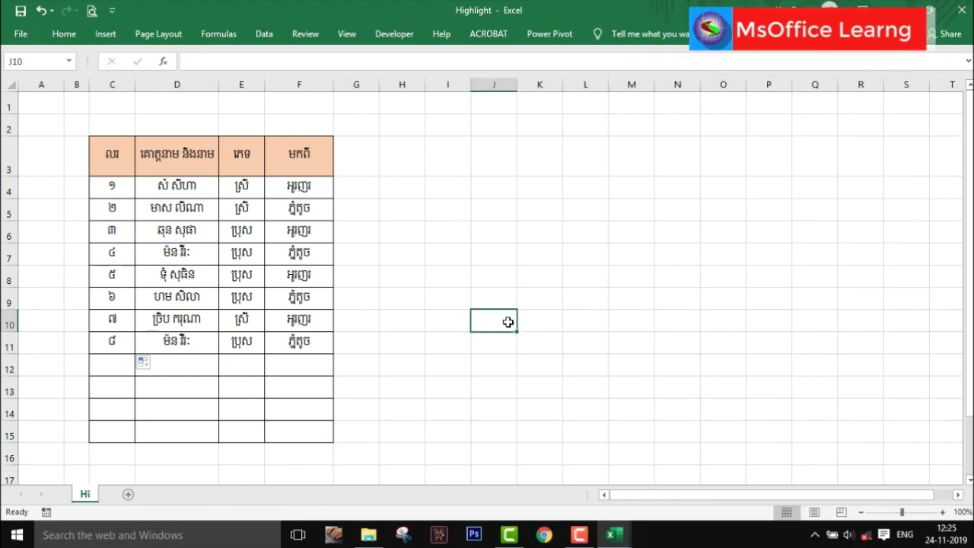
pyautogui.click(28, 450)
pyautogui.click(167, 457)
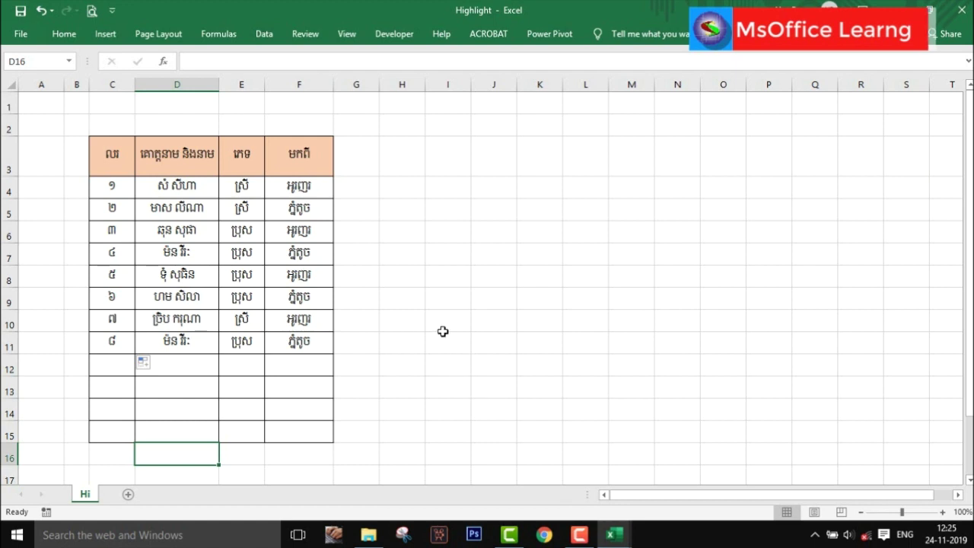
# Step: Reselect D4:D15 and cell D16 to check the ranges, then bring the VBA editor back
pyautogui.moveTo(186, 184); pyautogui.dragTo(175, 431)
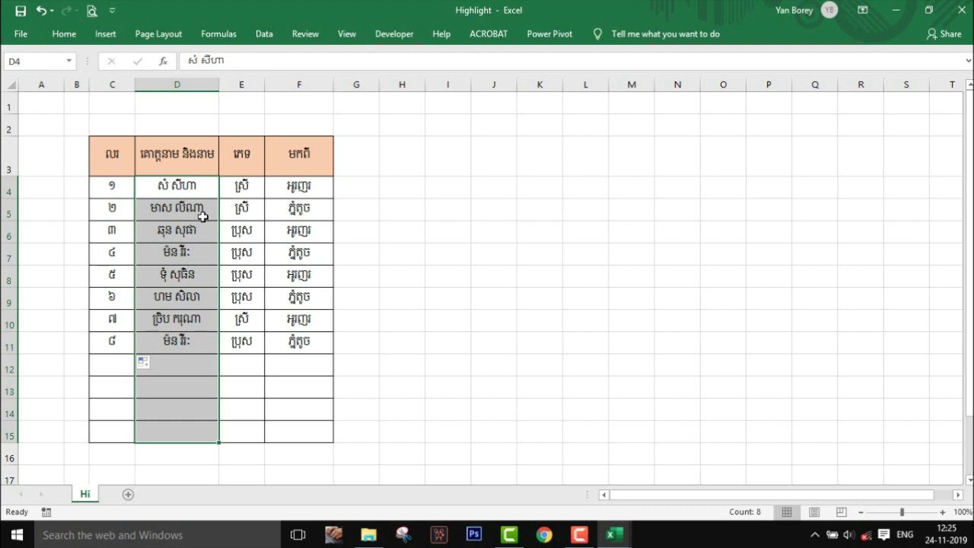
pyautogui.click(180, 460)
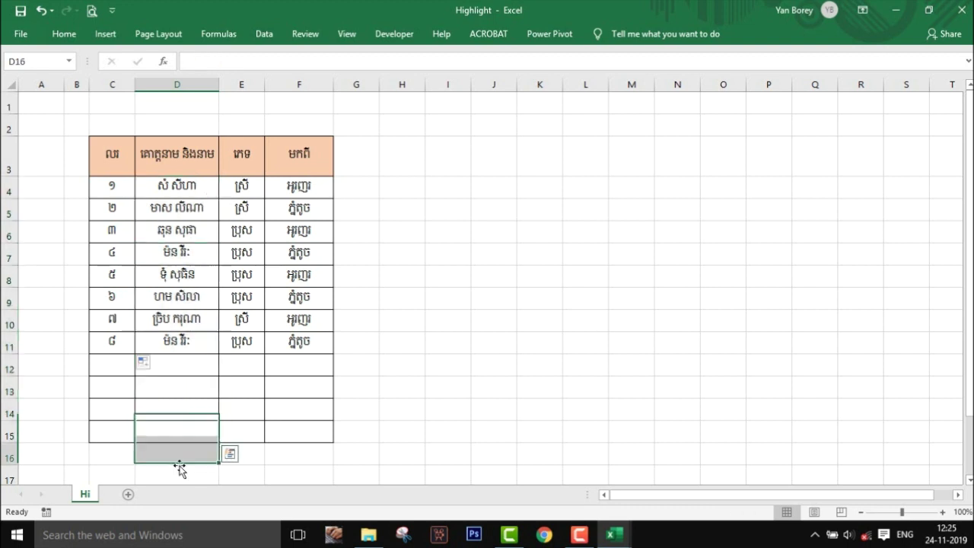
pyautogui.click(294, 461)
pyautogui.click(169, 450)
pyautogui.click(270, 461)
pyautogui.click(159, 458)
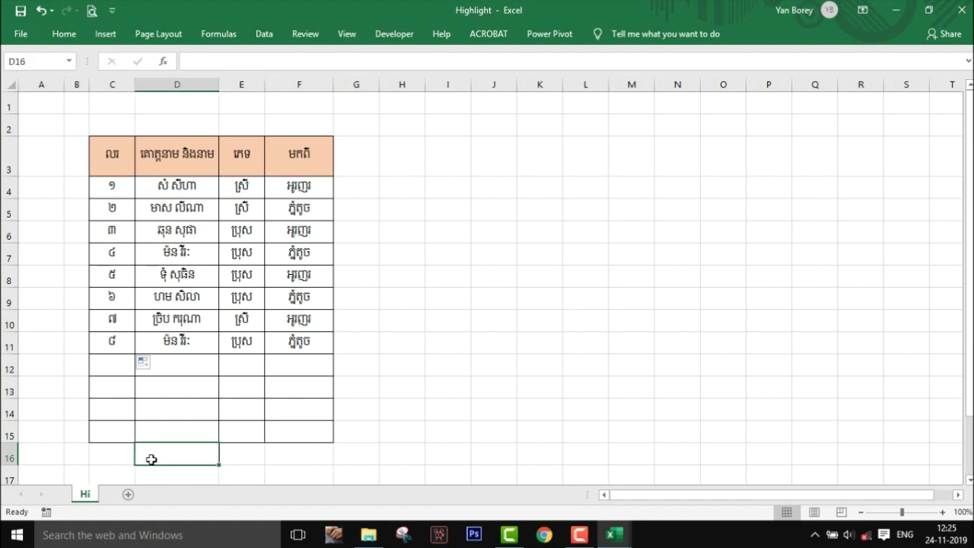
pyautogui.press('Right')
pyautogui.press('Right')
pyautogui.click(184, 454)
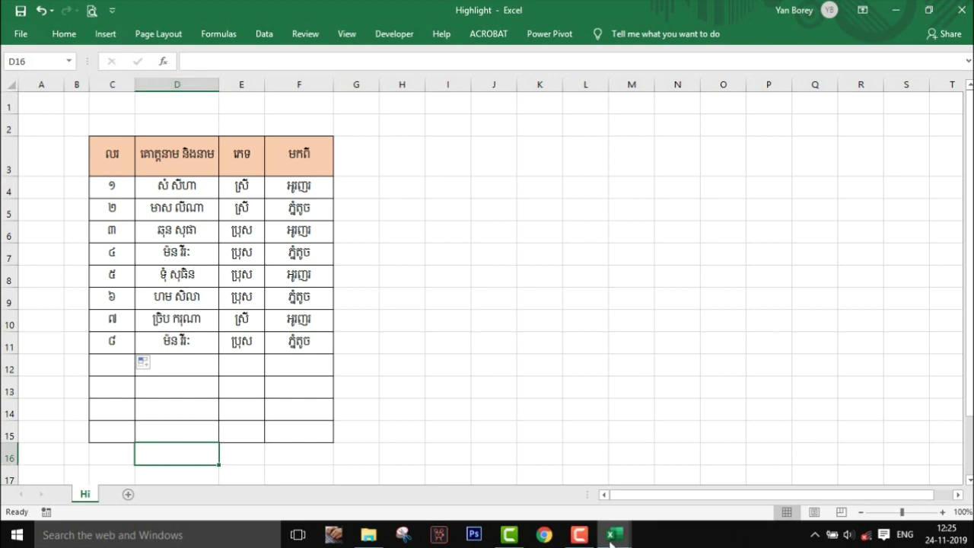
pyautogui.moveTo(611, 536)
pyautogui.click(671, 491)
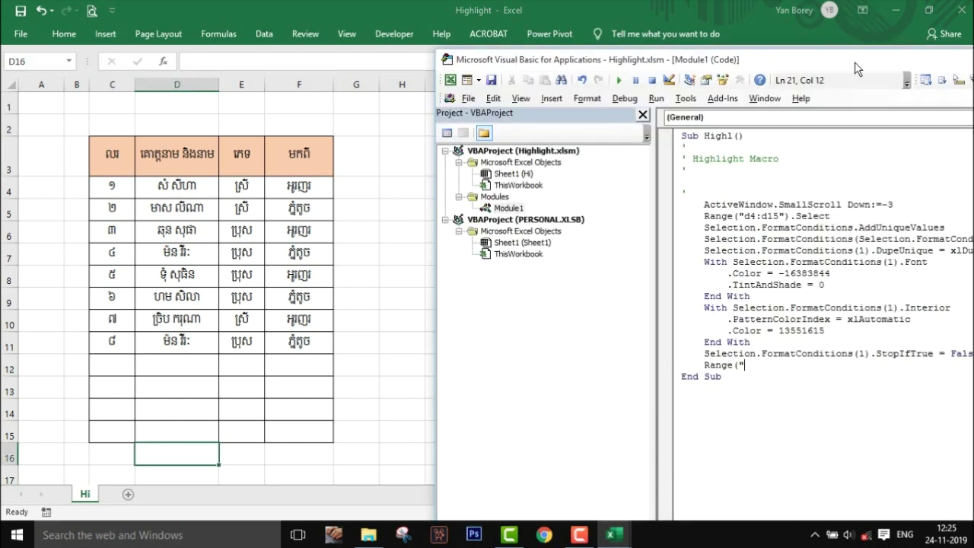
# Step: Maximize the VBA editor, complete the line as Range("d16").Select, and return to Excel with Alt+F11
pyautogui.moveTo(794, 54); pyautogui.dragTo(358, 5)
pyautogui.click(928, 9)
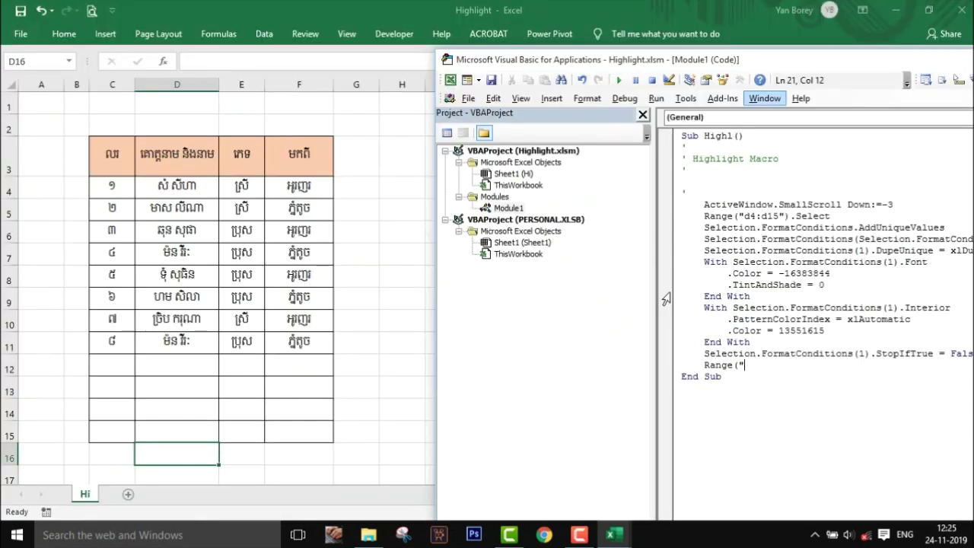
pyautogui.doubleClick(889, 61)
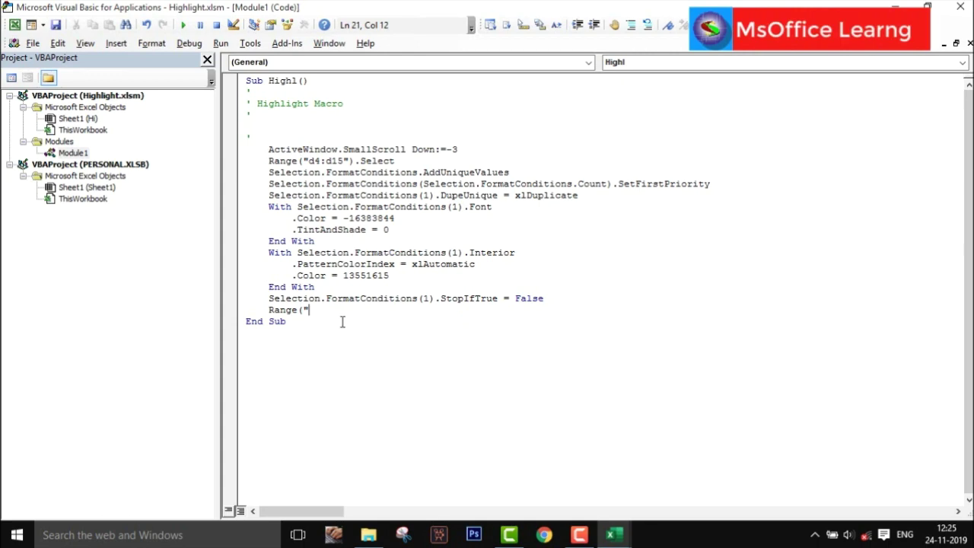
pyautogui.write('d16')
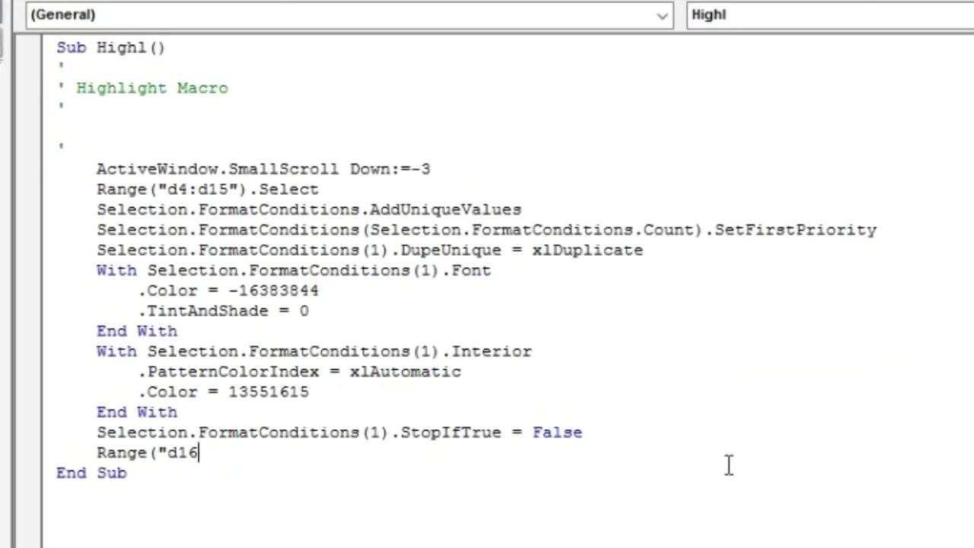
pyautogui.write('"')
pyautogui.write(')')
pyautogui.write('.')
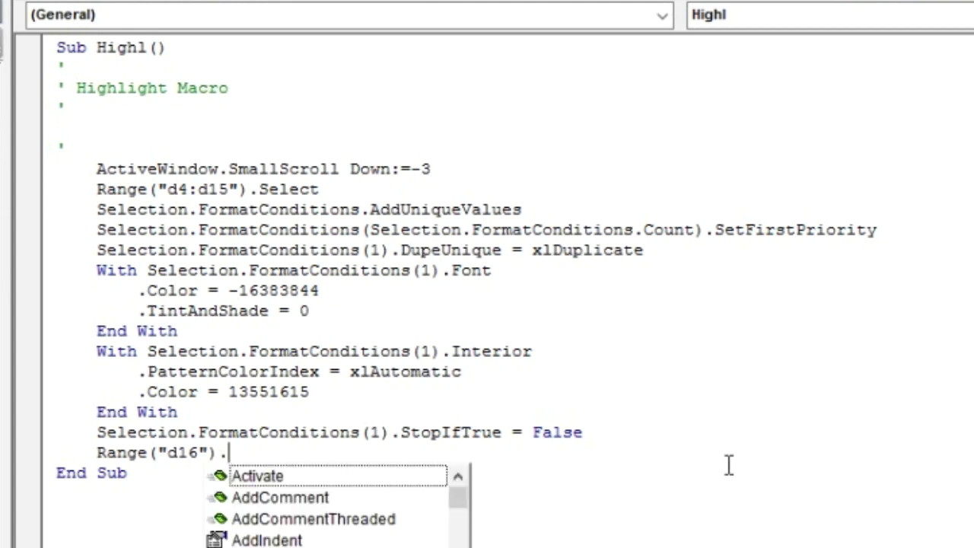
pyautogui.write('Se')
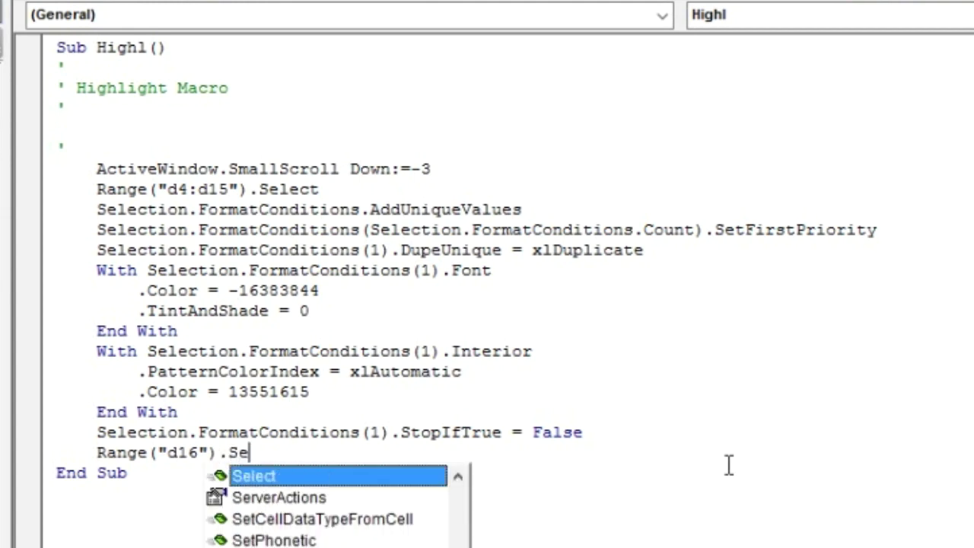
pyautogui.press('Tab')
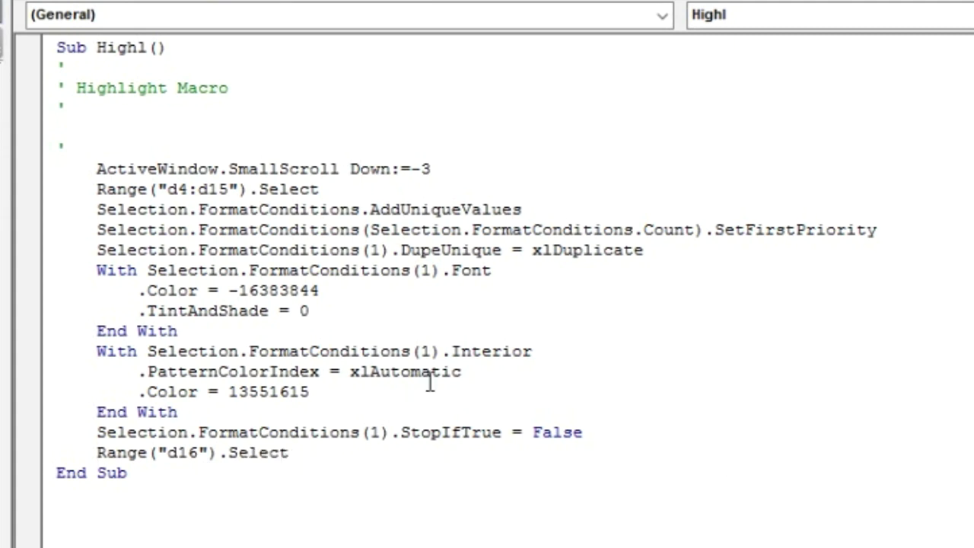
pyautogui.click(95, 524)
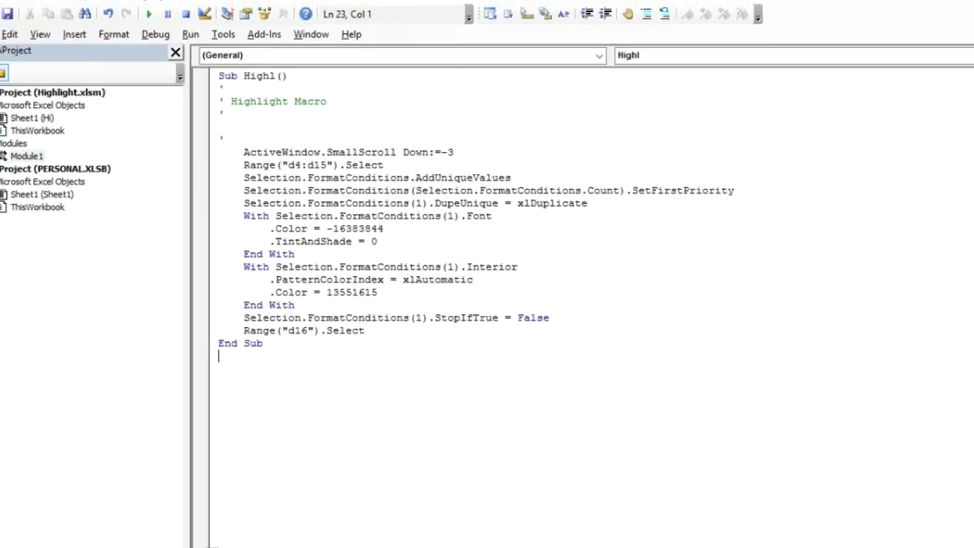
pyautogui.hotkey('alt', 'F11')
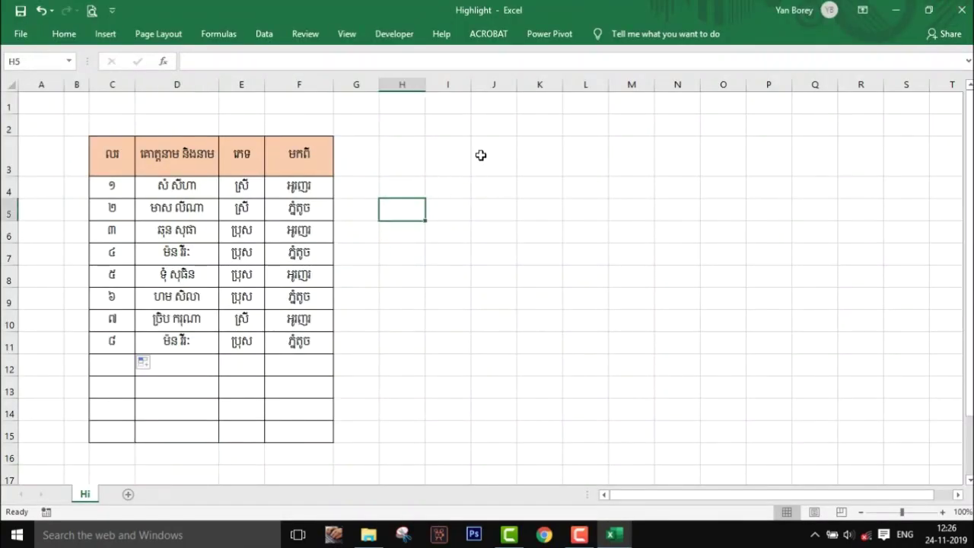
# Step: Draw a Rectangle shape from about H3 to J3 beside the name table
pyautogui.click(105, 34)
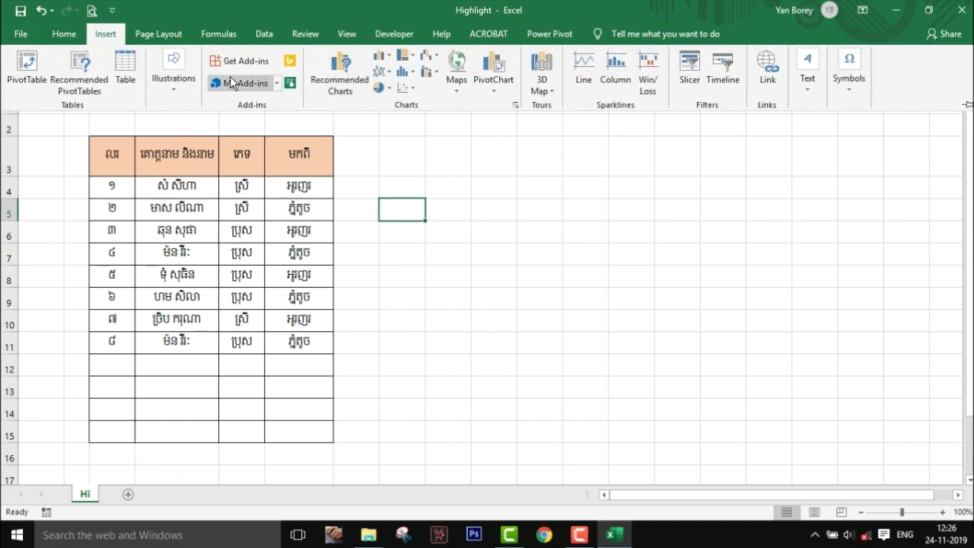
pyautogui.click(187, 69)
pyautogui.click(232, 134)
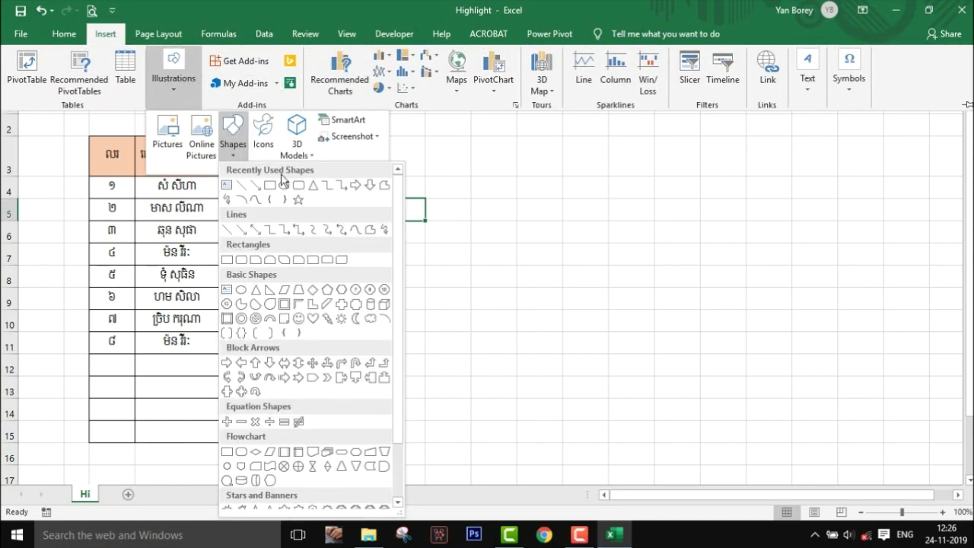
pyautogui.click(274, 191)
pyautogui.moveTo(381, 137); pyautogui.dragTo(519, 179)
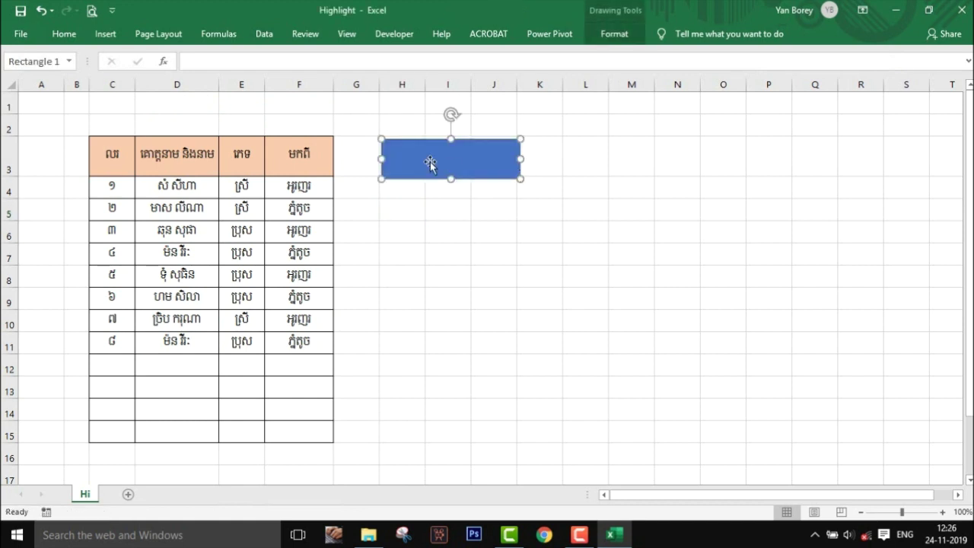
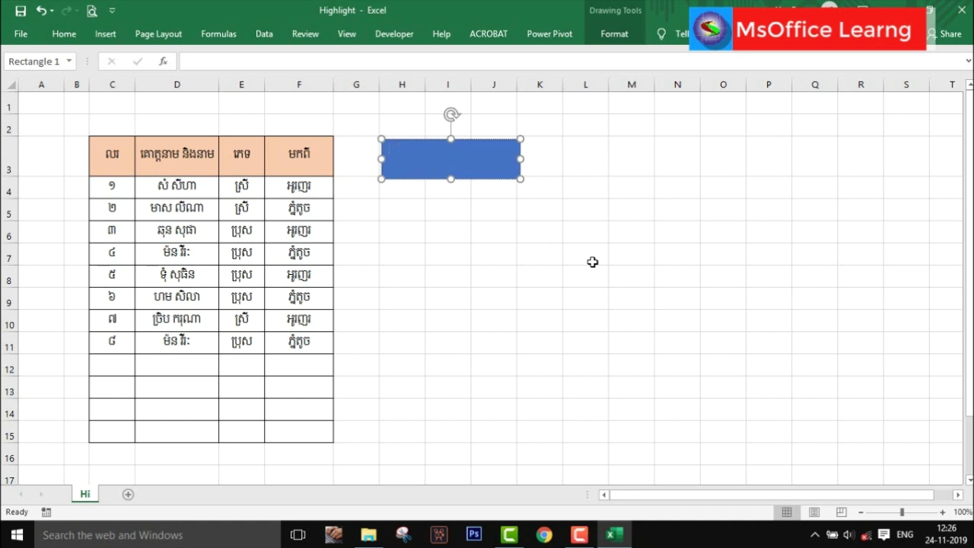
# Step: Correct the label to HIGHLIGHT, centre it both ways and enlarge the font to 20
pyautogui.write('O')
pyautogui.press('BackSpace')
pyautogui.press('BackSpace')
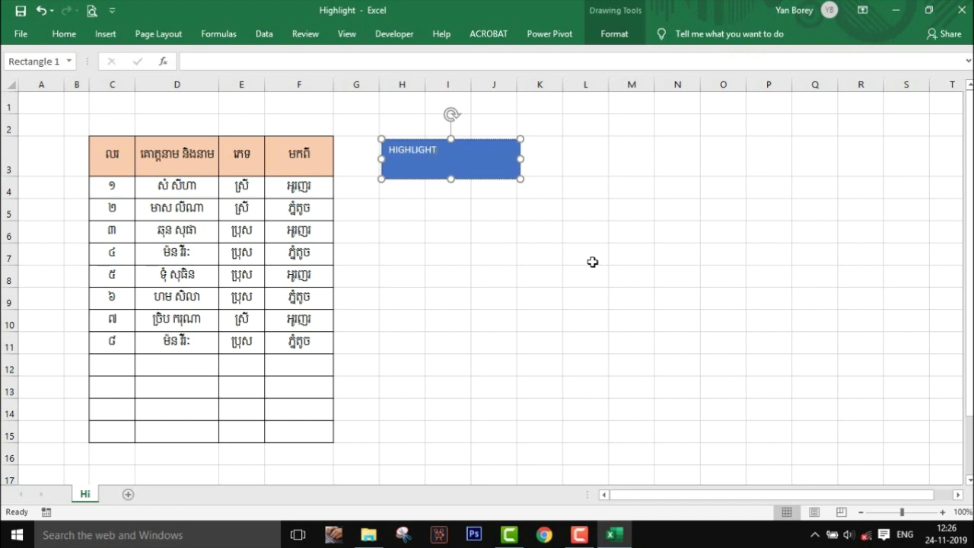
pyautogui.click(398, 246)
pyautogui.click(397, 167)
pyautogui.click(70, 38)
pyautogui.click(301, 61)
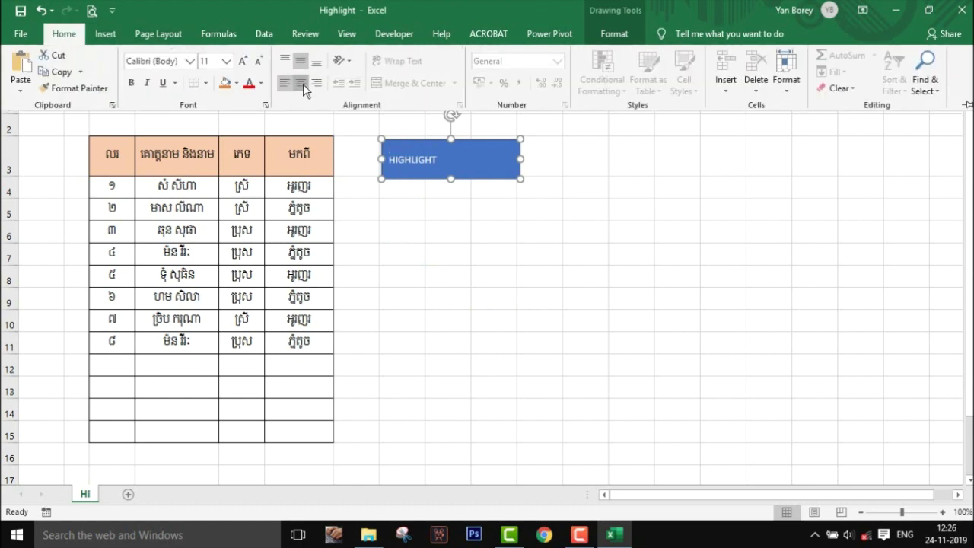
pyautogui.click(300, 83)
pyautogui.click(242, 61)
pyautogui.click(243, 61)
pyautogui.click(243, 61)
pyautogui.click(243, 61)
pyautogui.click(243, 61)
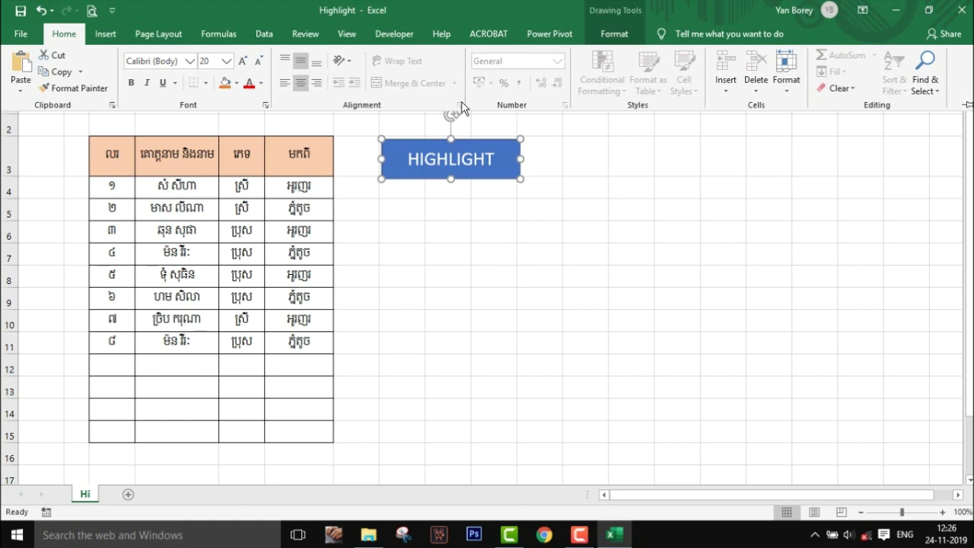
# Step: Fill the shape green and apply a 3-D preset shadow effect
pyautogui.click(237, 83)
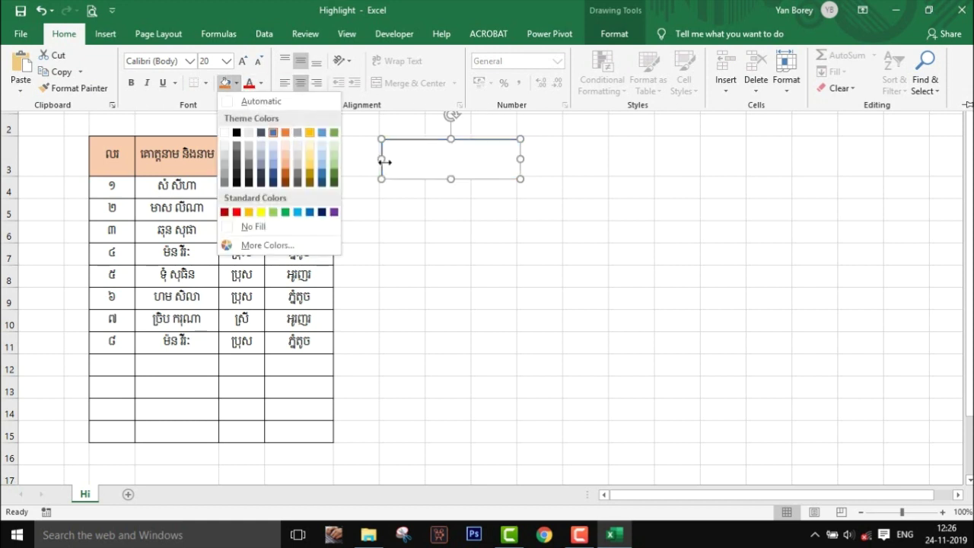
pyautogui.click(286, 212)
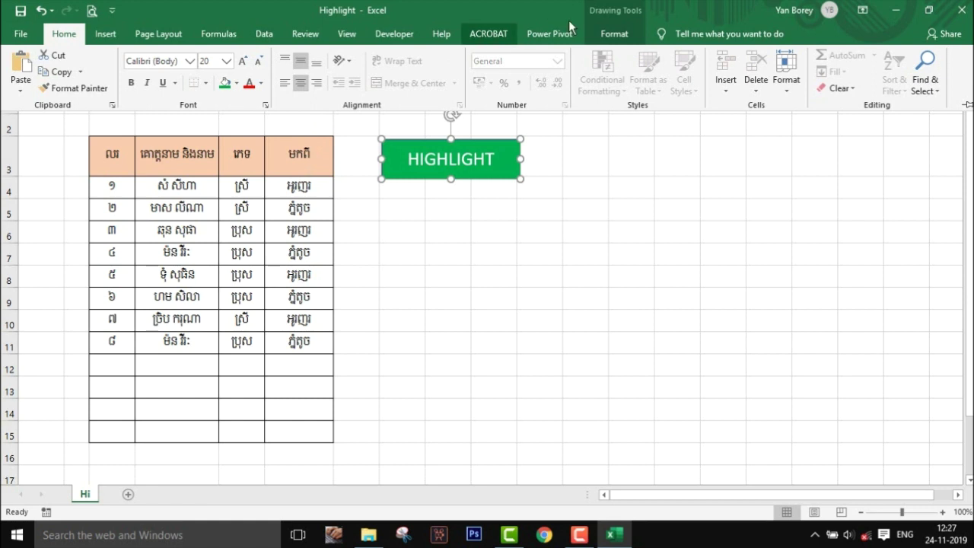
pyautogui.click(614, 34)
pyautogui.click(363, 87)
pyautogui.moveTo(368, 115)
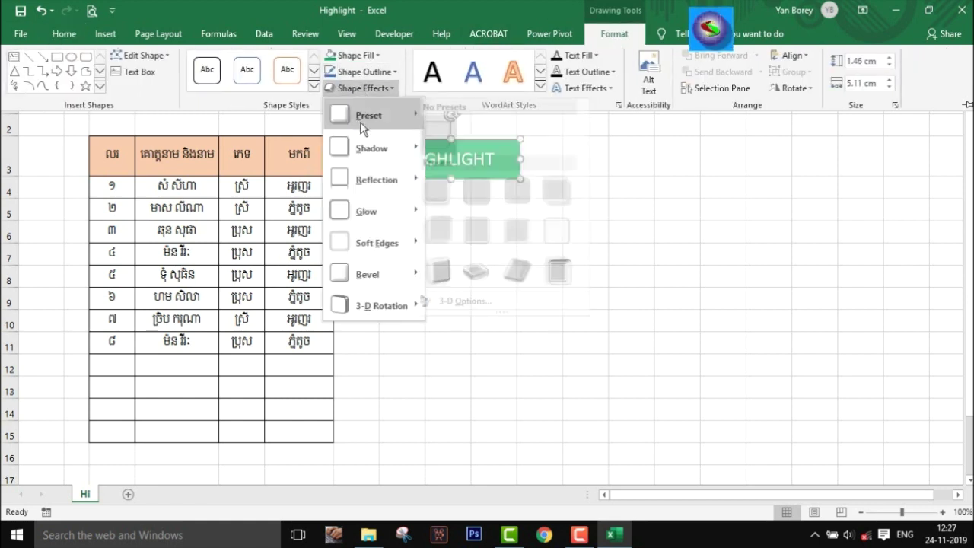
pyautogui.click(450, 226)
pyautogui.hotkey('ctrl', 'F1')
pyautogui.click(536, 237)
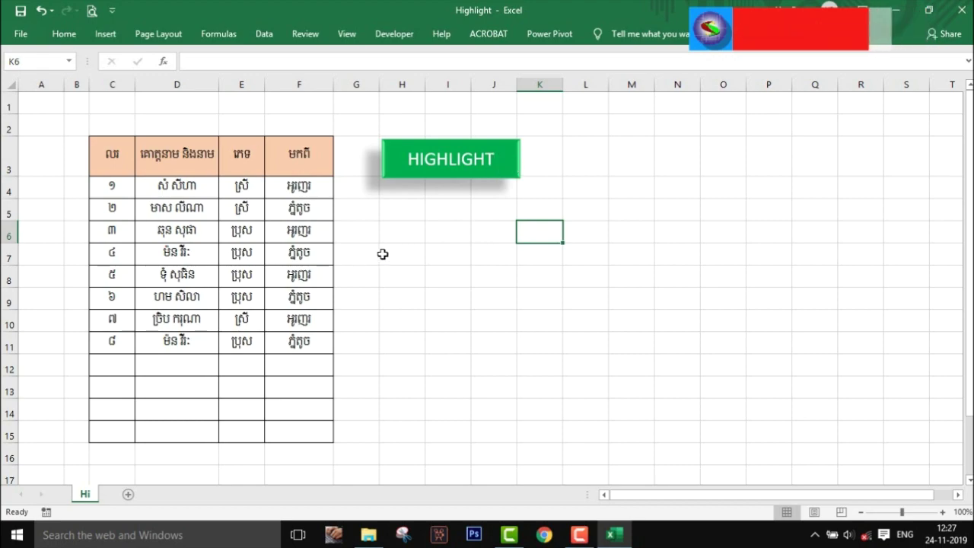
# Step: Assign the Highl macro to the HIGHLIGHT shape and run it, shading duplicates D7 and D11 pink
pyautogui.click(426, 172)
pyautogui.rightClick(426, 174)
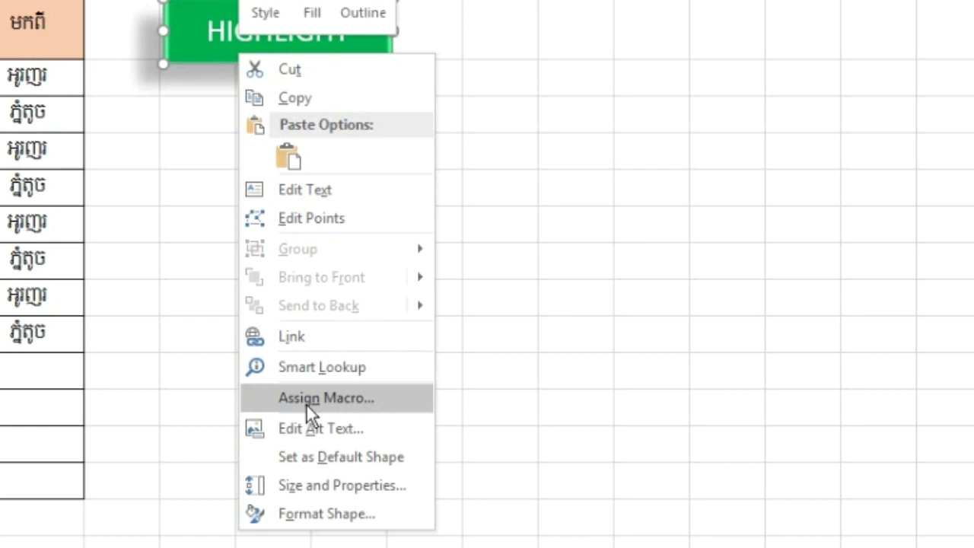
pyautogui.click(306, 399)
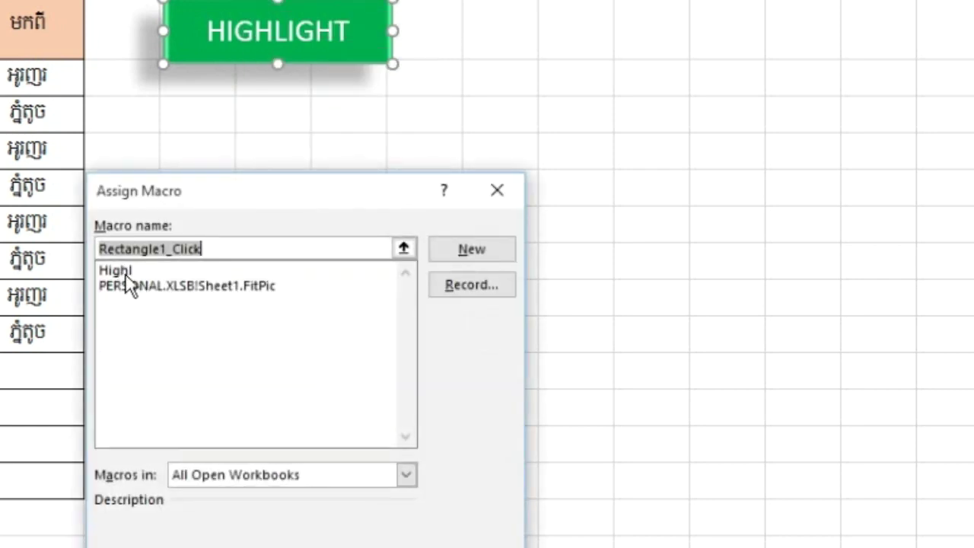
pyautogui.click(122, 273)
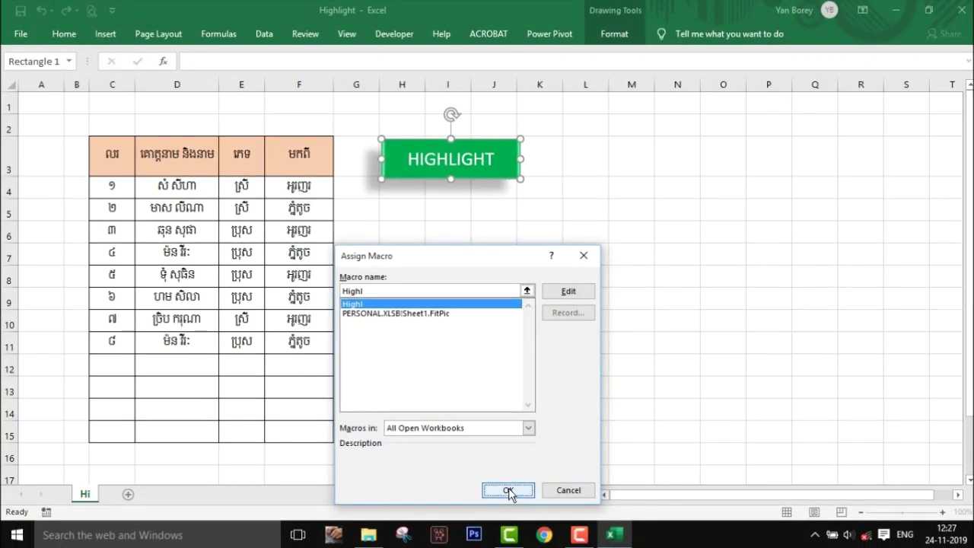
pyautogui.click(508, 491)
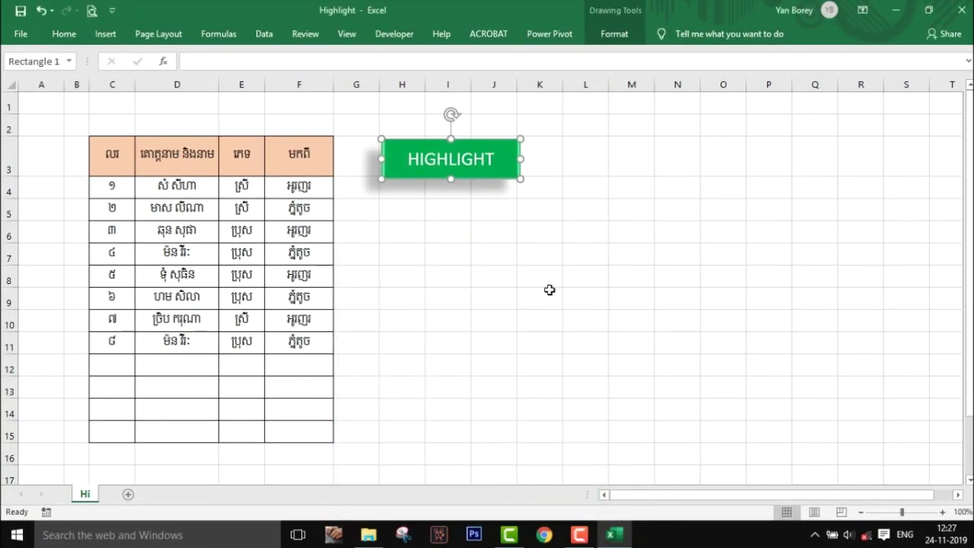
pyautogui.click(550, 290)
pyautogui.click(427, 173)
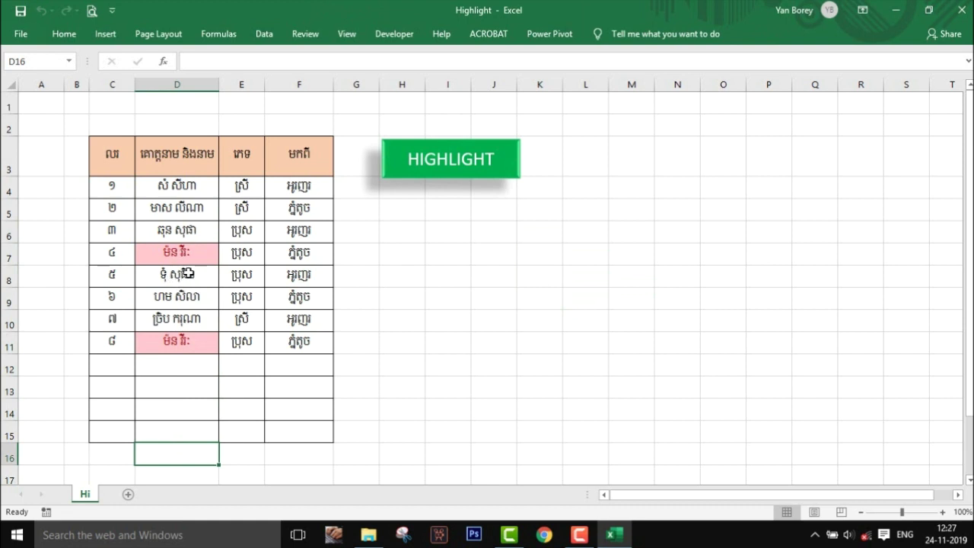
pyautogui.click(183, 344)
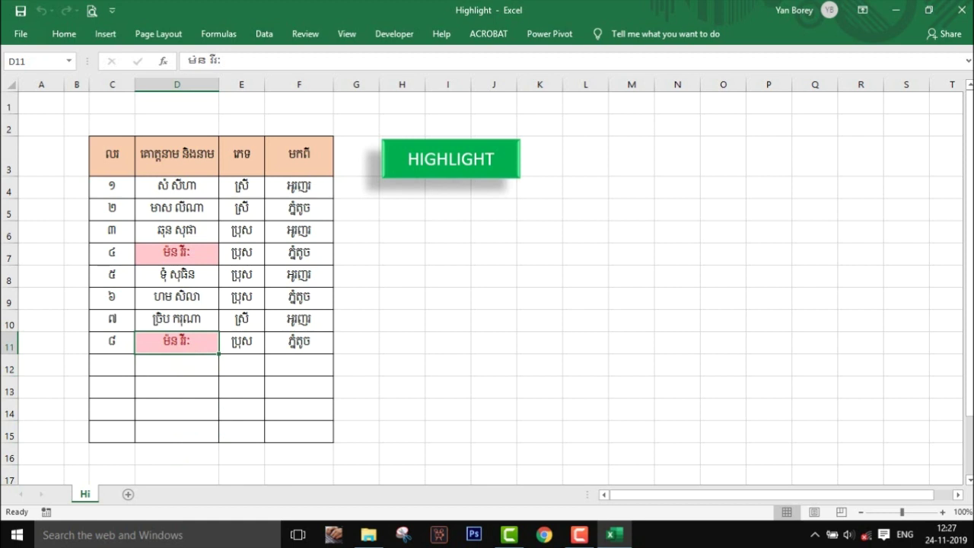
pyautogui.write('មិន')
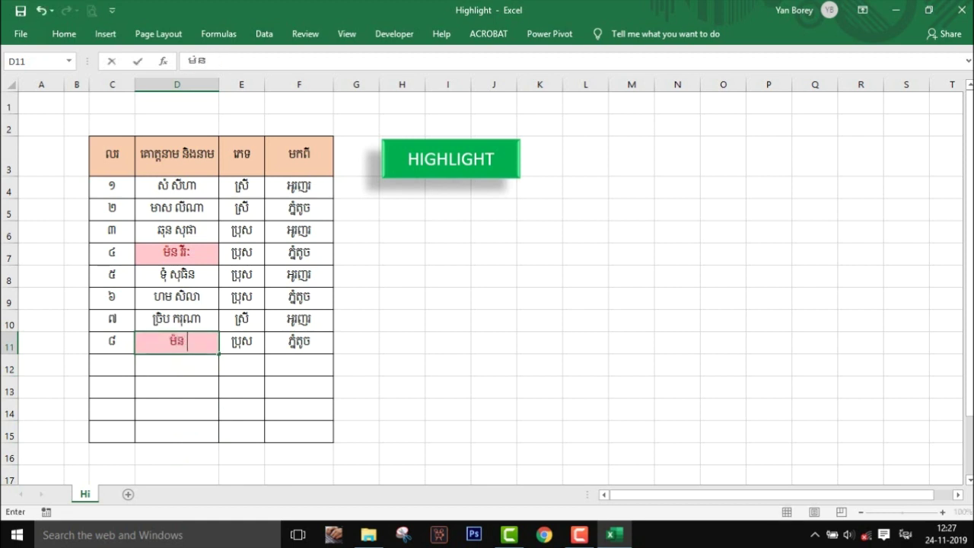
pyautogui.write(' រ៉ា')
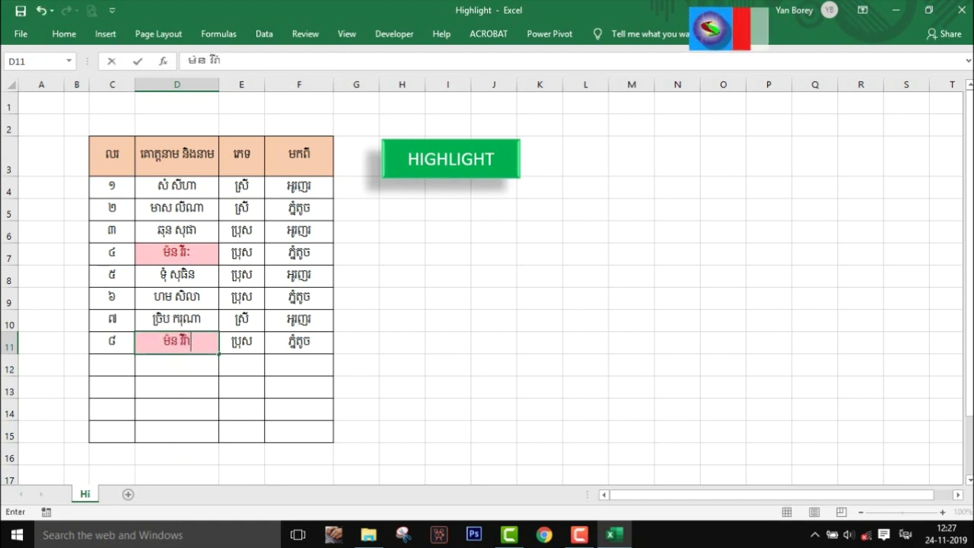
pyautogui.press('Return')
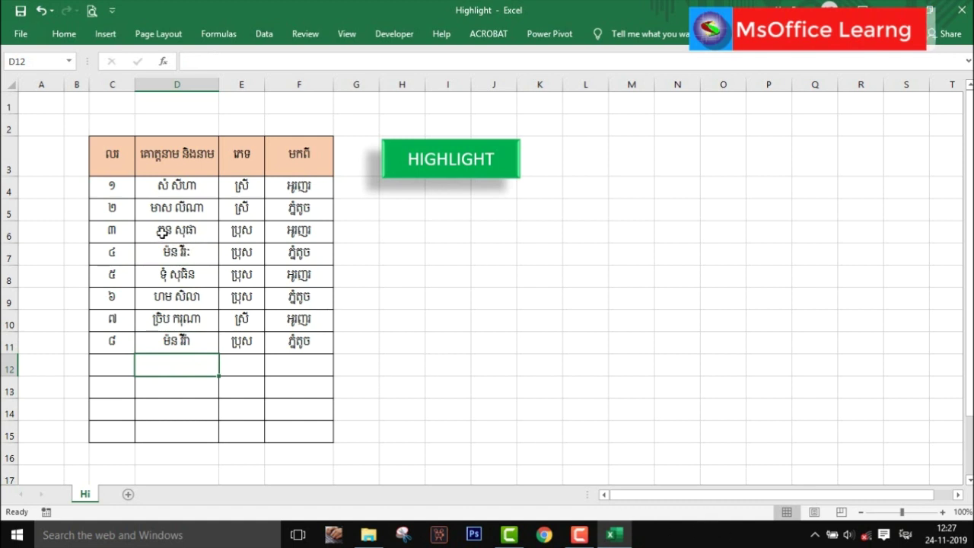
pyautogui.click(163, 231)
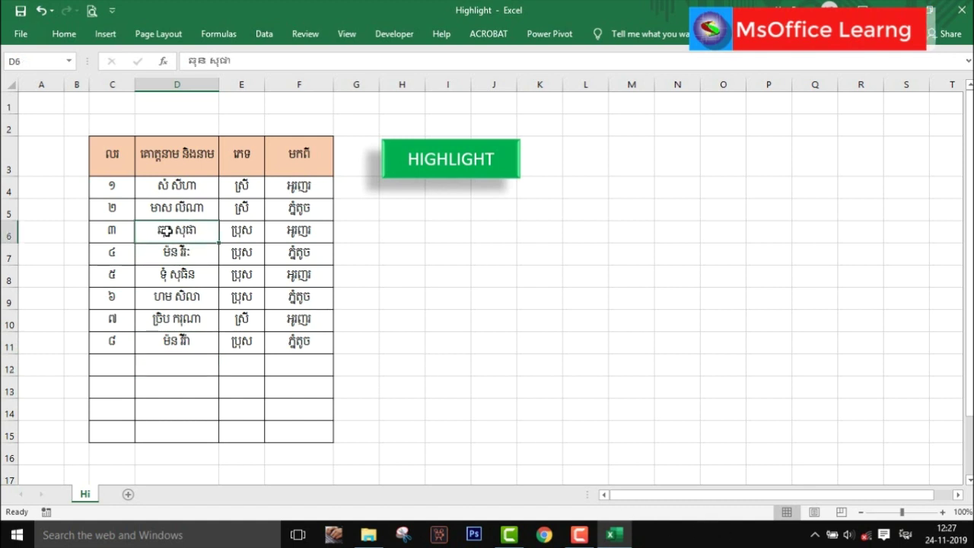
pyautogui.click(163, 364)
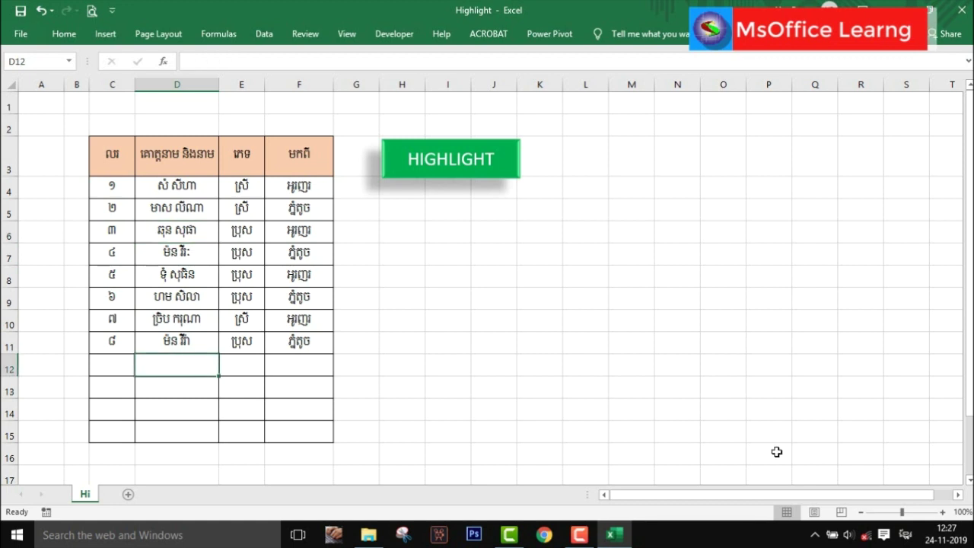
pyautogui.write('ឆុន សុធា')
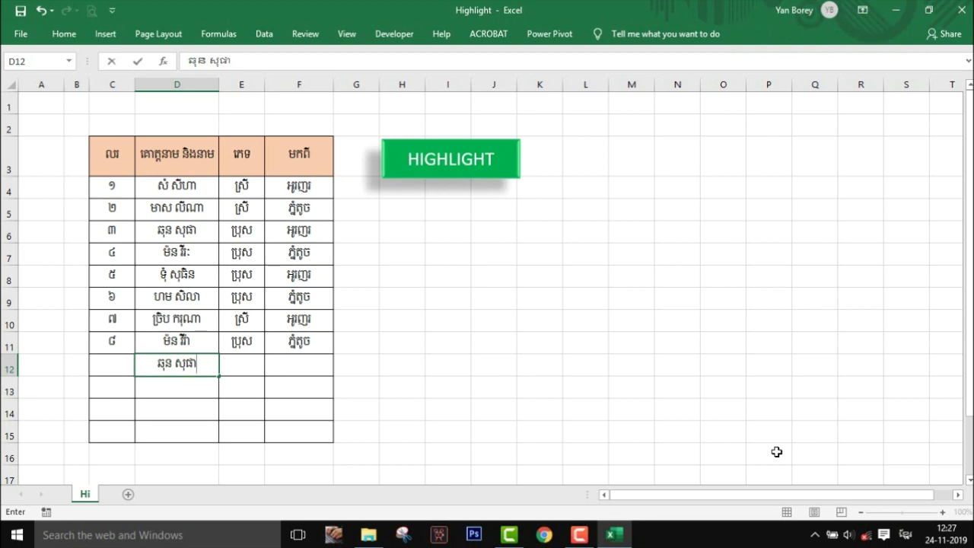
pyautogui.press('Tab')
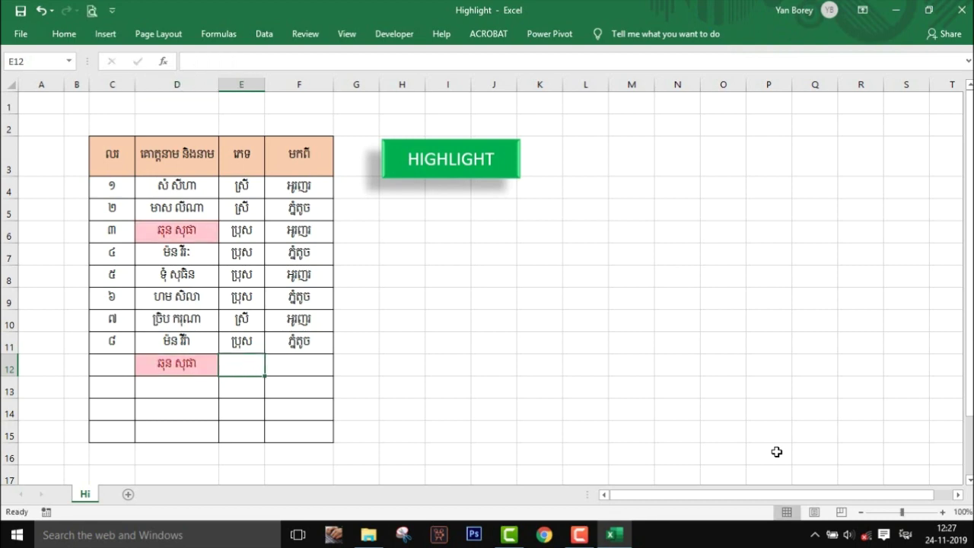
pyautogui.write('ស្រី')
pyautogui.press('Tab')
pyautogui.write('ក')
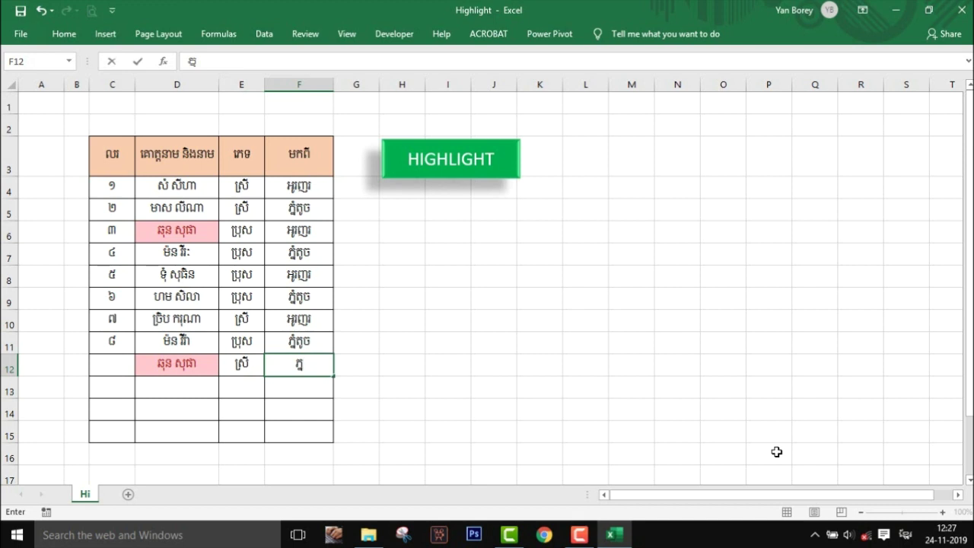
pyautogui.write('ំតូច')
pyautogui.press('Return')
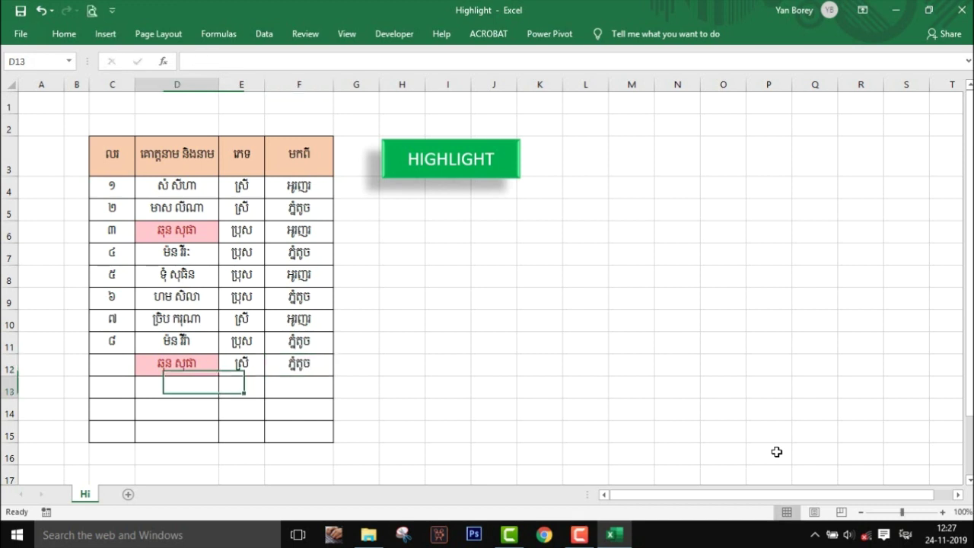
# Step: Fill the numbering down to row 15 and run HIGHLIGHT to shade D6 and D12 pink
pyautogui.moveTo(115, 322); pyautogui.dragTo(136, 431)
pyautogui.click(402, 365)
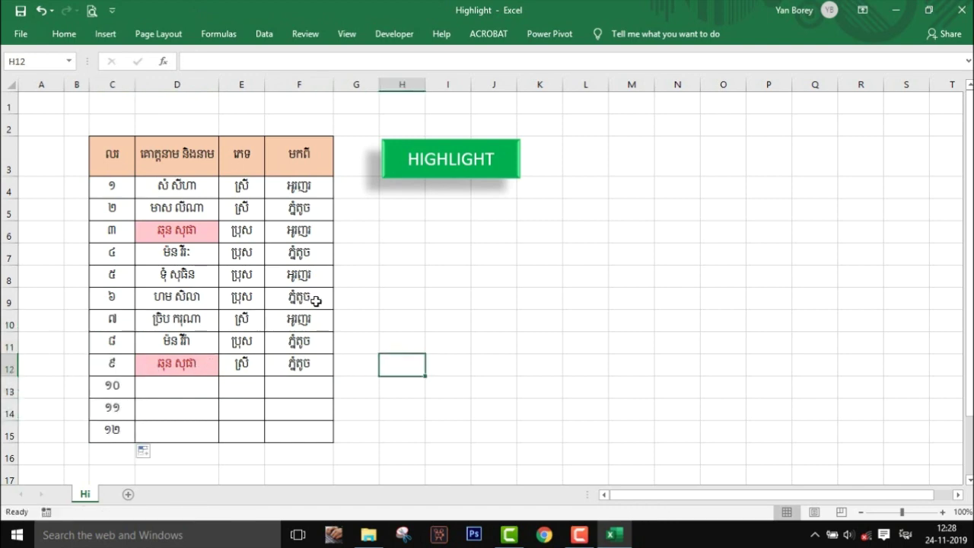
pyautogui.click(407, 175)
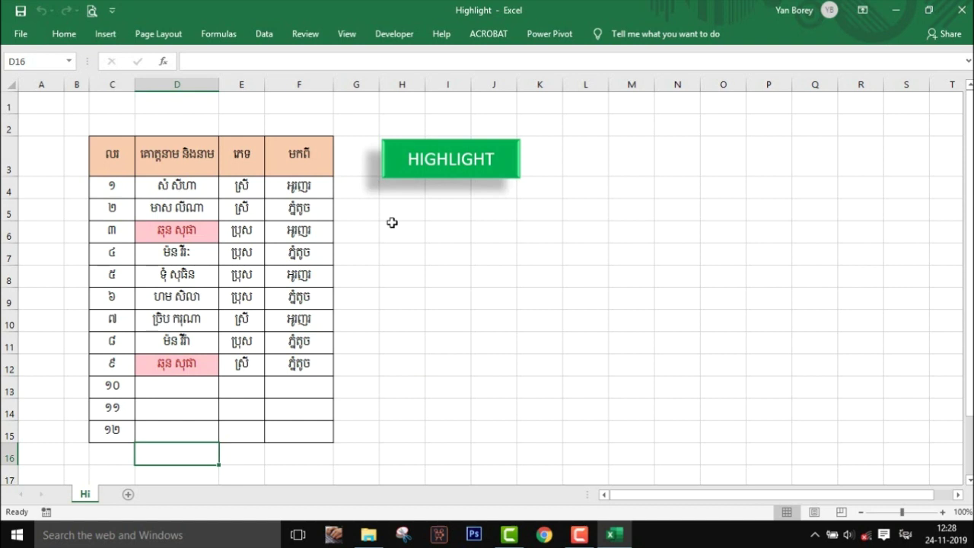
pyautogui.click(428, 312)
pyautogui.click(396, 181)
pyautogui.click(442, 236)
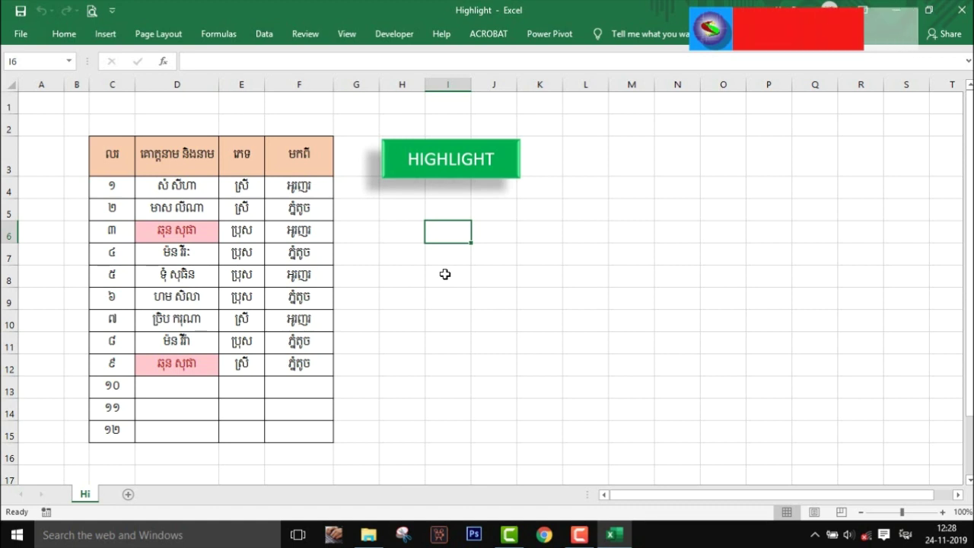
pyautogui.click(390, 36)
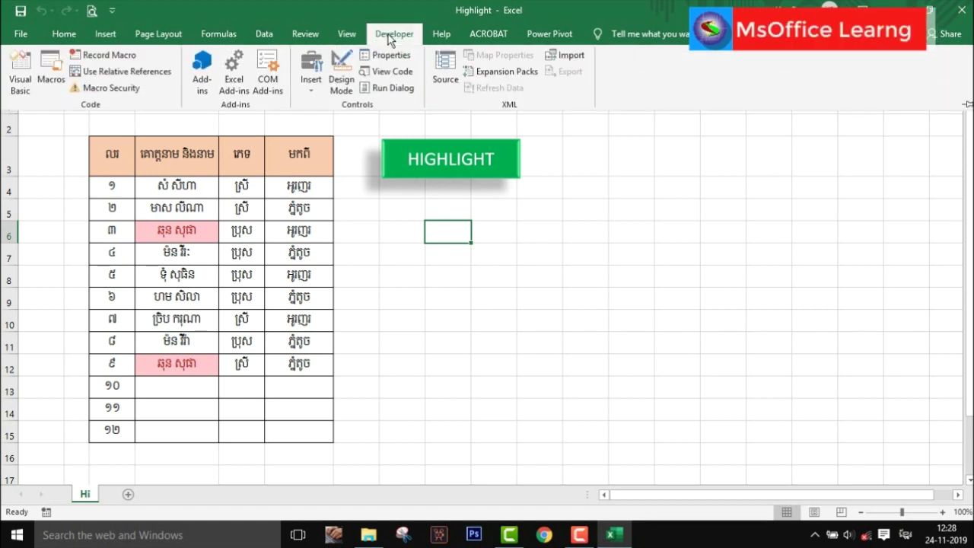
# Step: Start a new Sub Unhighl() procedure in the VBA editor
pyautogui.click(20, 72)
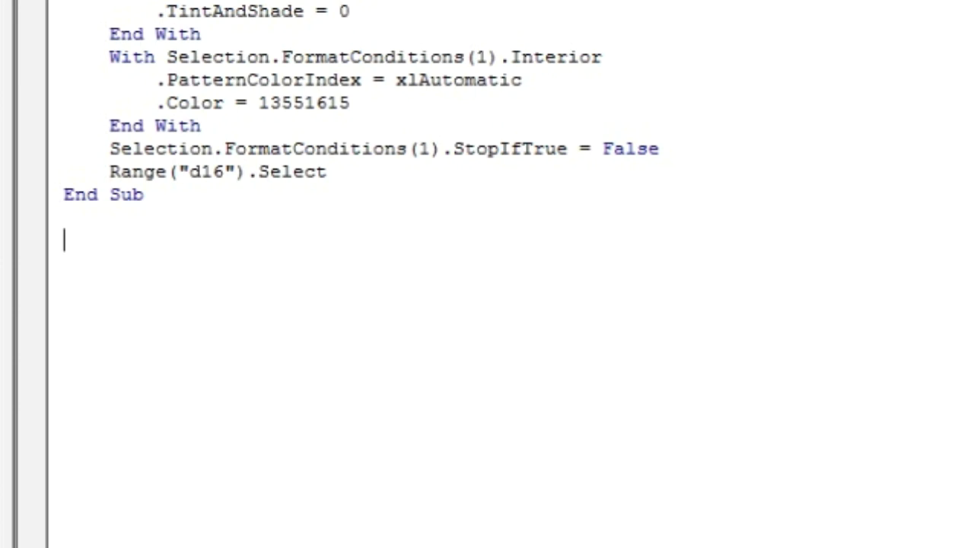
pyautogui.write('??')
pyautogui.press('BackSpace')
pyautogui.press('BackSpace')
pyautogui.write('Sub')
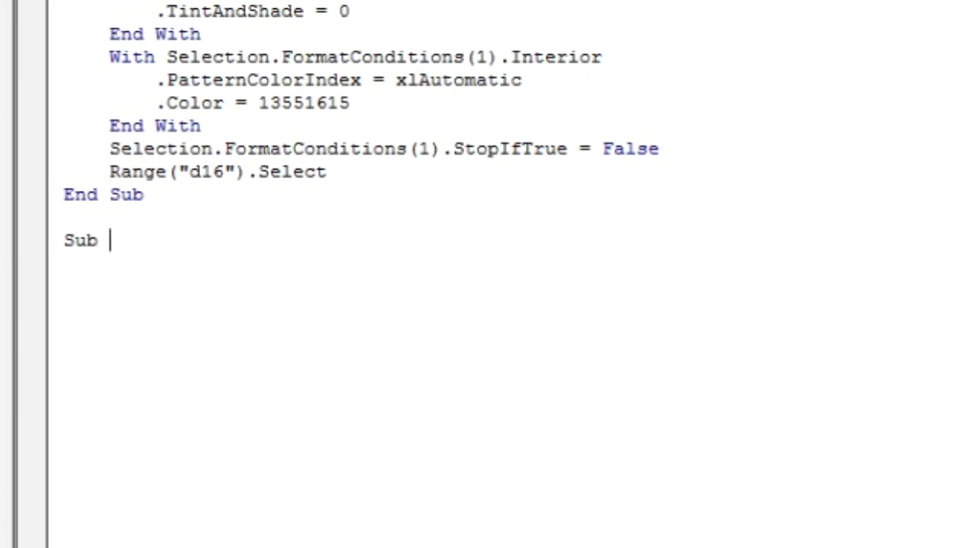
pyautogui.write(' Unhi')
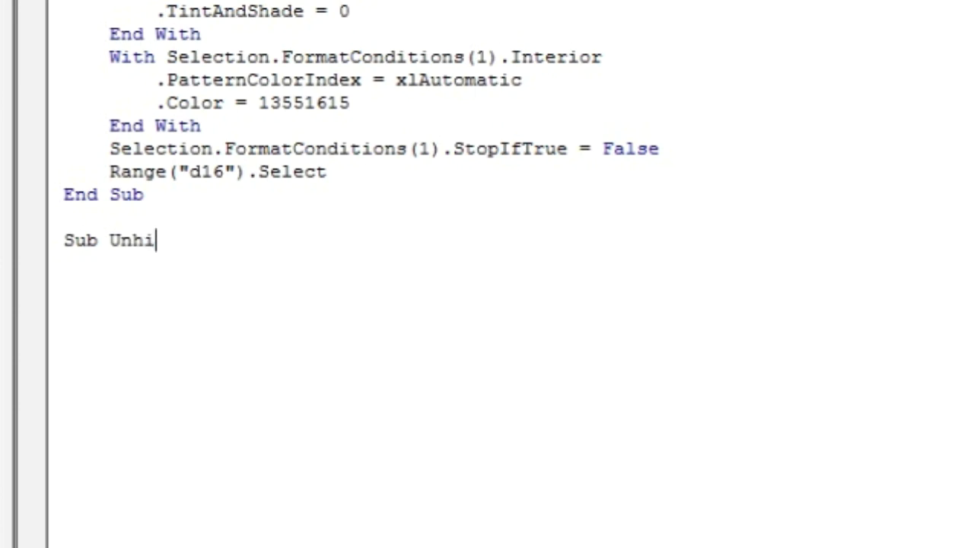
pyautogui.write('ghl')
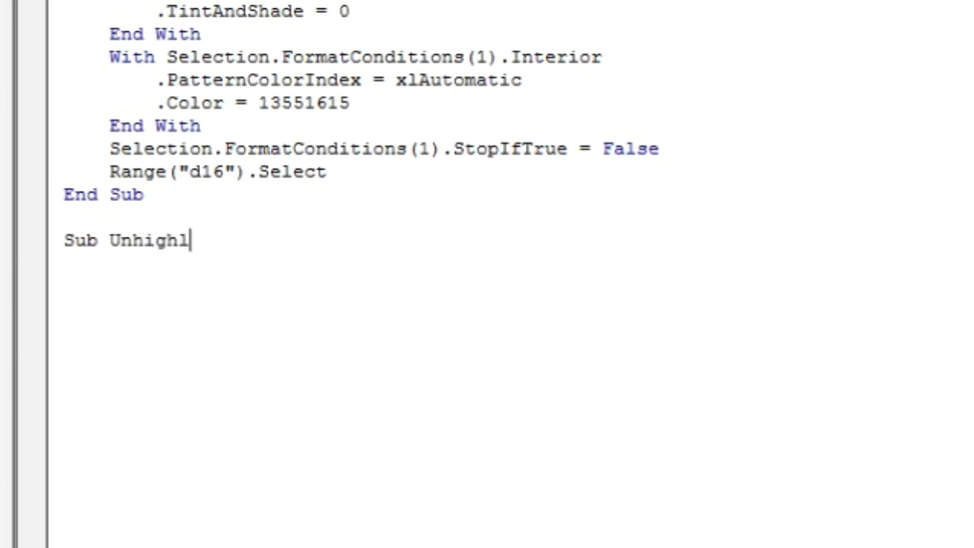
pyautogui.write('()')
pyautogui.press('Return')
pyautogui.write("'")
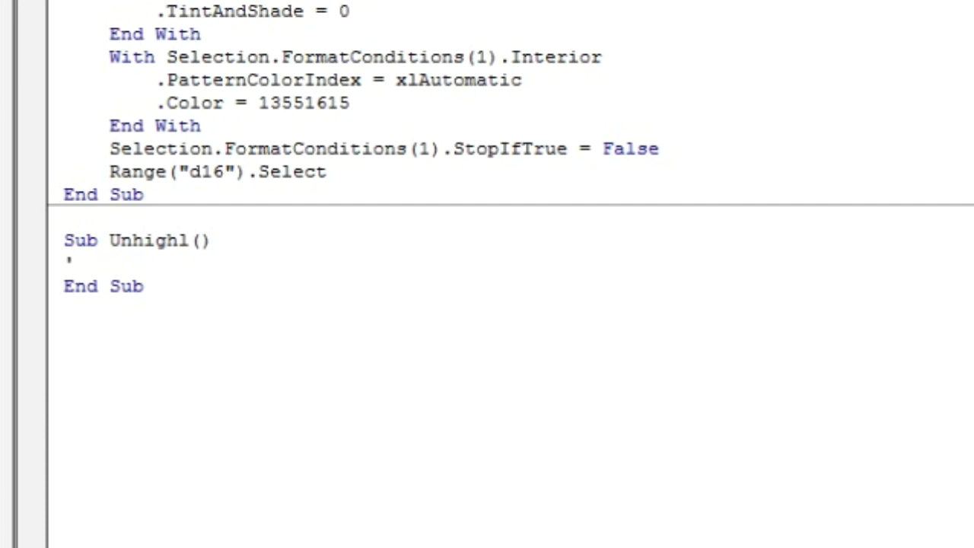
# Step: Add an ' Un Macro' comment header and begin an indented Range(" line
pyautogui.press('Return')
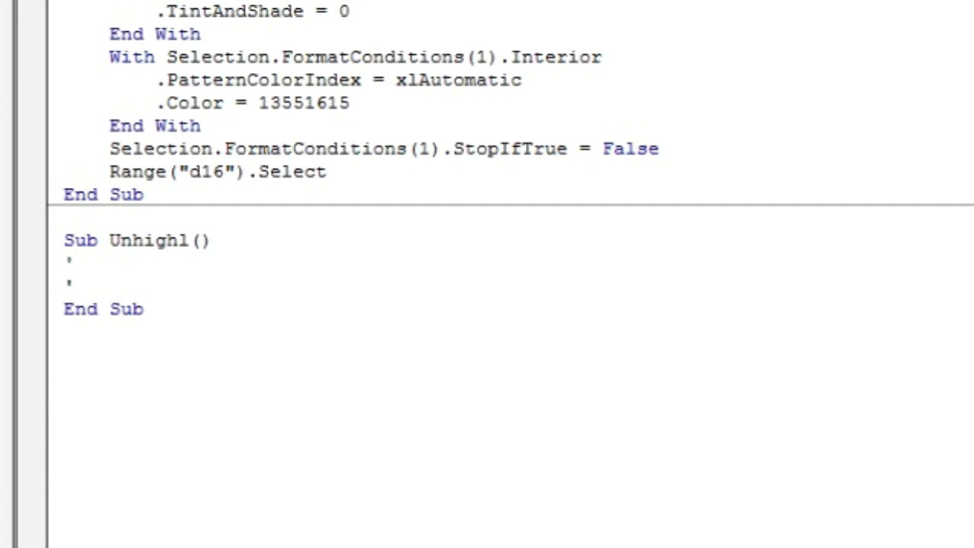
pyautogui.write(' Un ')
pyautogui.write('Macro')
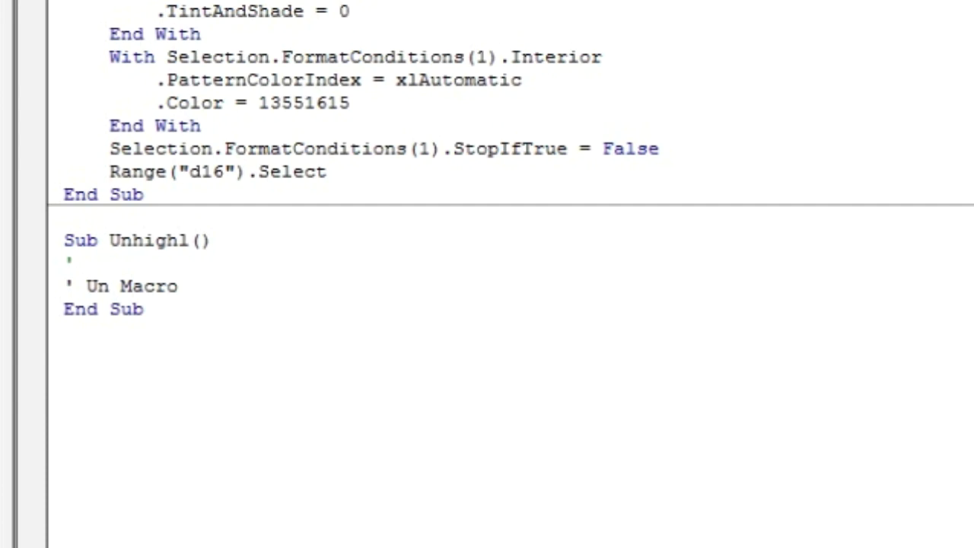
pyautogui.press('Return')
pyautogui.write("'")
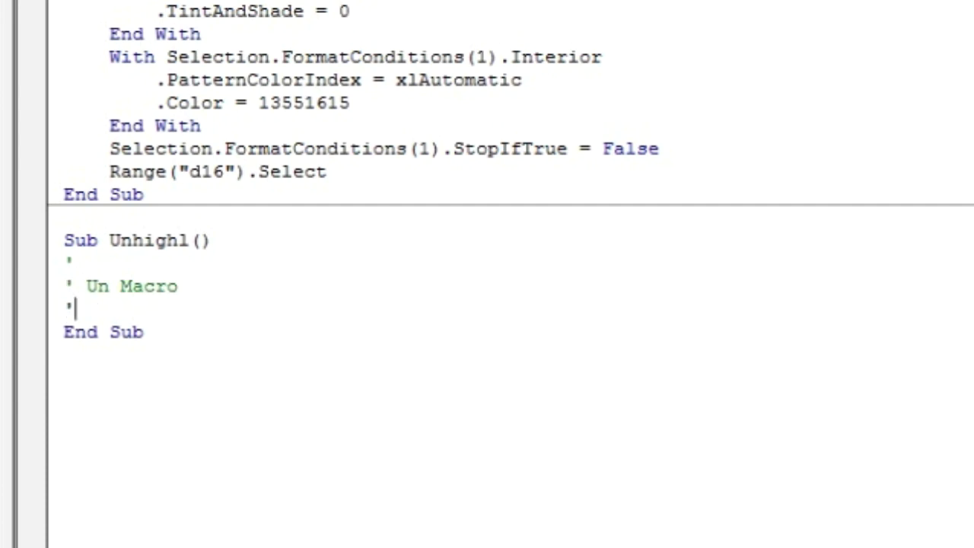
pyautogui.press('Return')
pyautogui.press('Return')
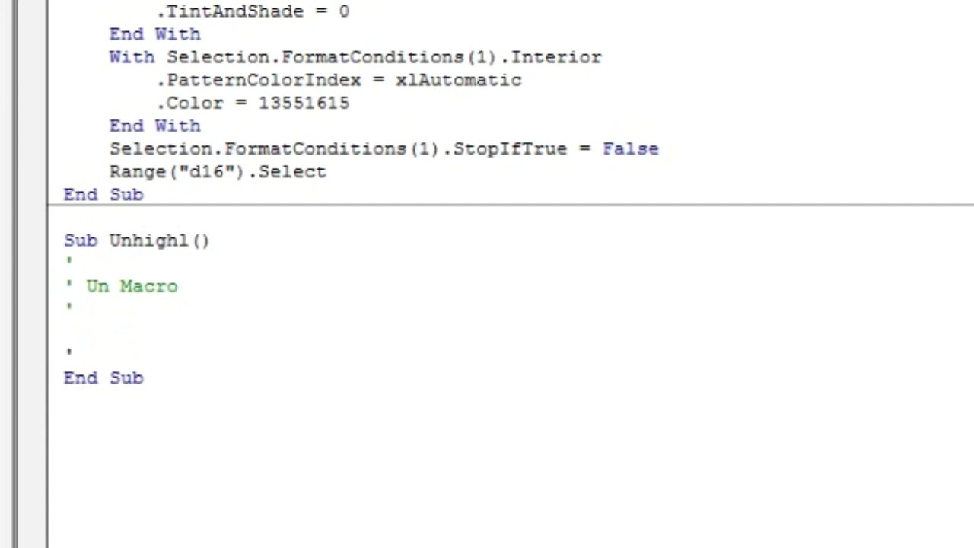
pyautogui.press('Return')
pyautogui.press('Tab')
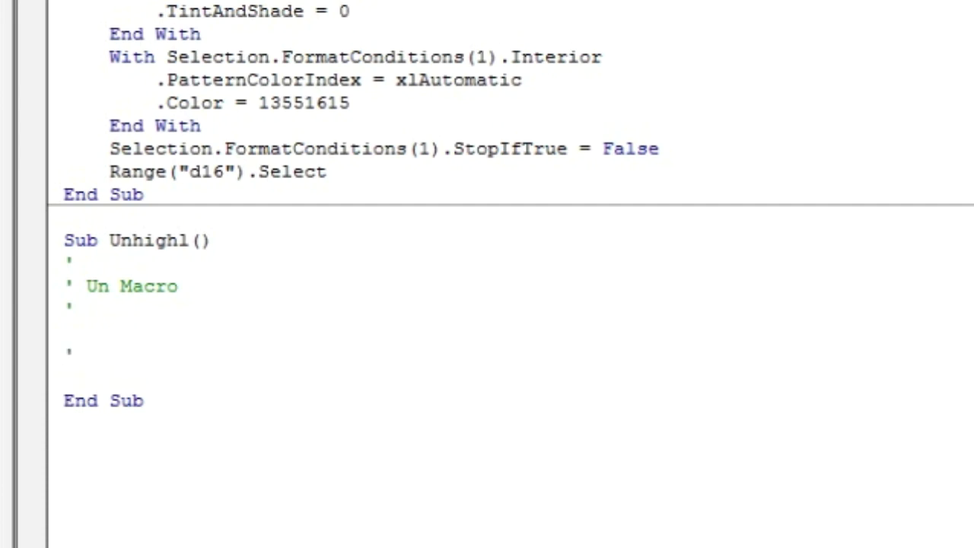
pyautogui.write('Range')
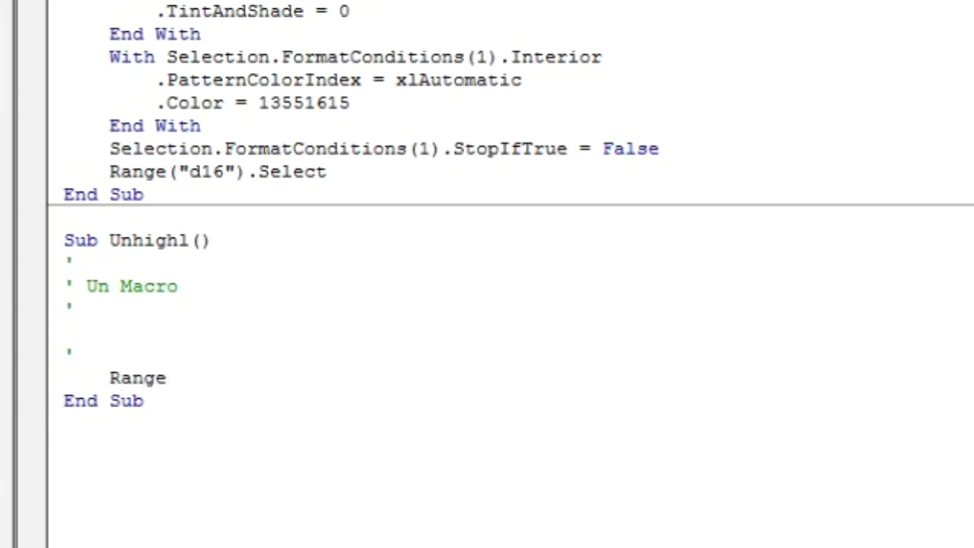
pyautogui.write('("')
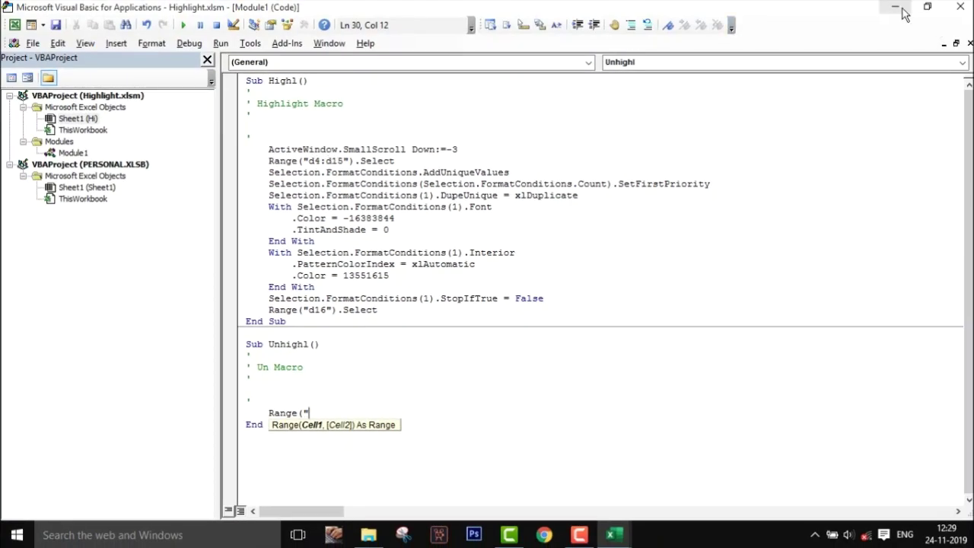
pyautogui.click(613, 534)
pyautogui.click(604, 514)
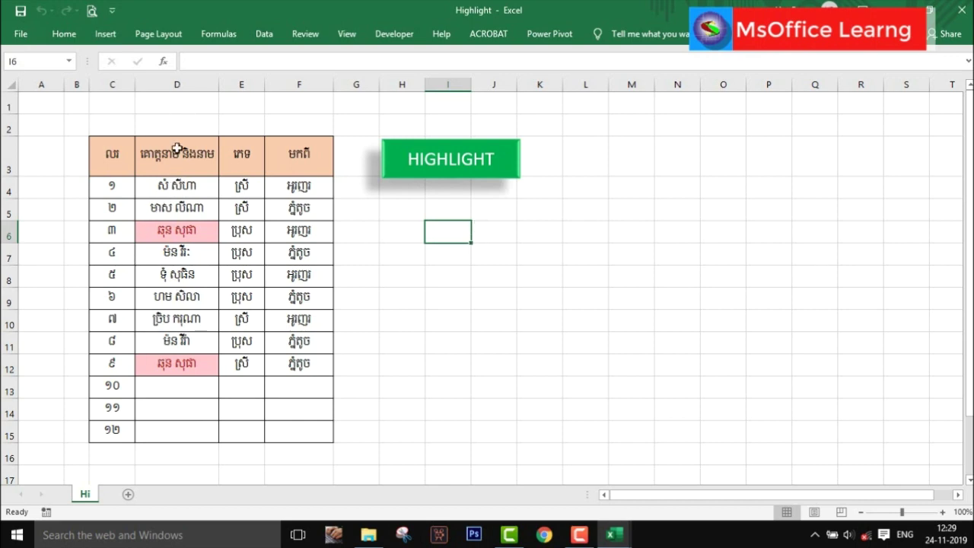
# Step: Write Range("d4:d15").Select and Selection.FormatConditions.Delete in the Unhighl macro
pyautogui.moveTo(614, 535)
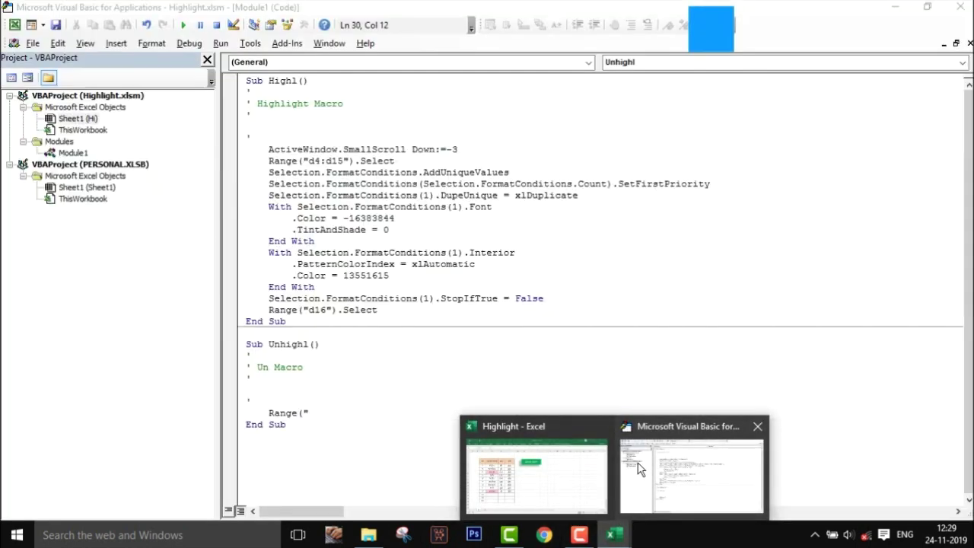
pyautogui.click(640, 470)
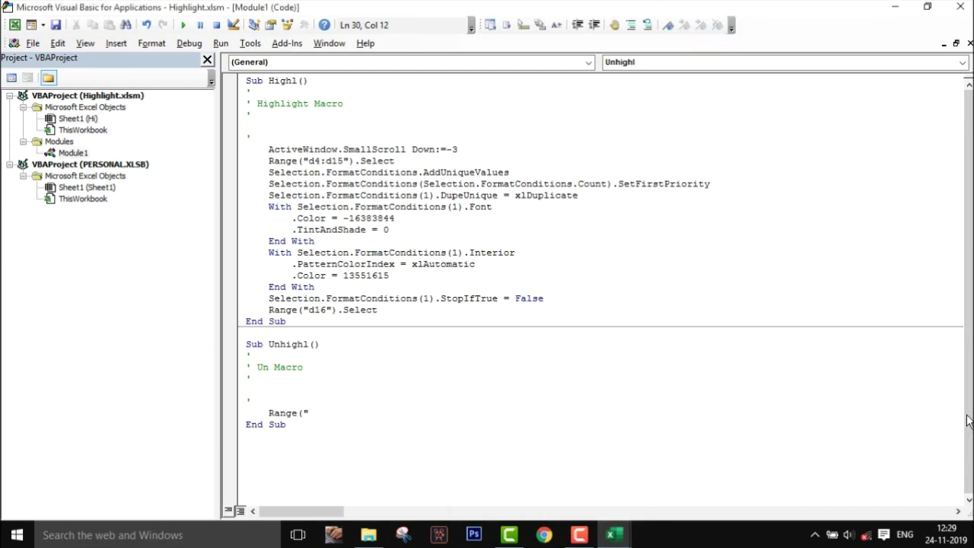
pyautogui.write('d4:')
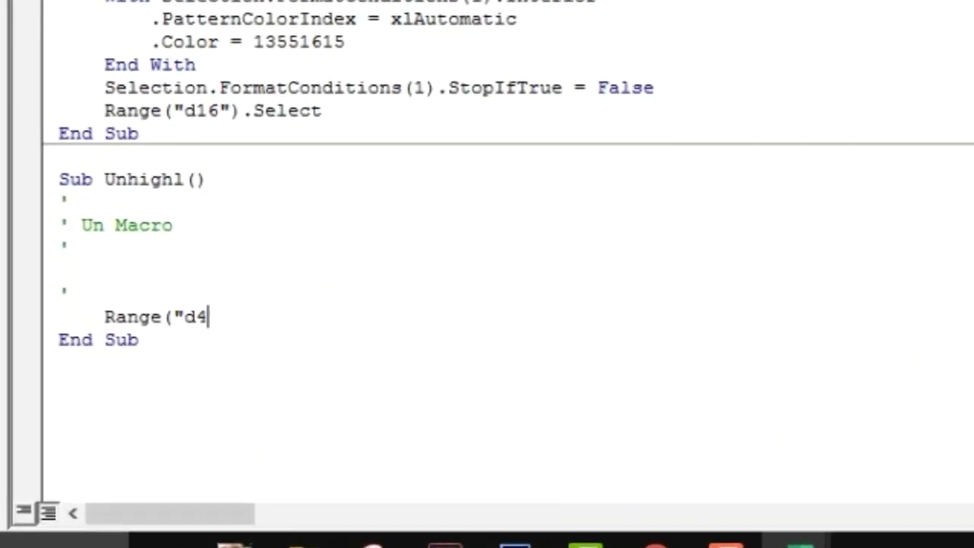
pyautogui.write('d15)')
pyautogui.write('")')
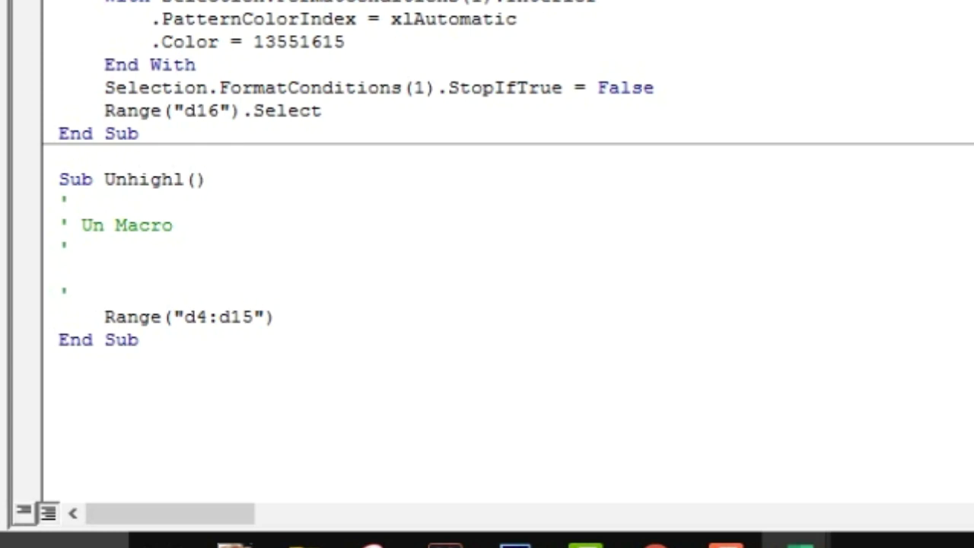
pyautogui.write('.Sel')
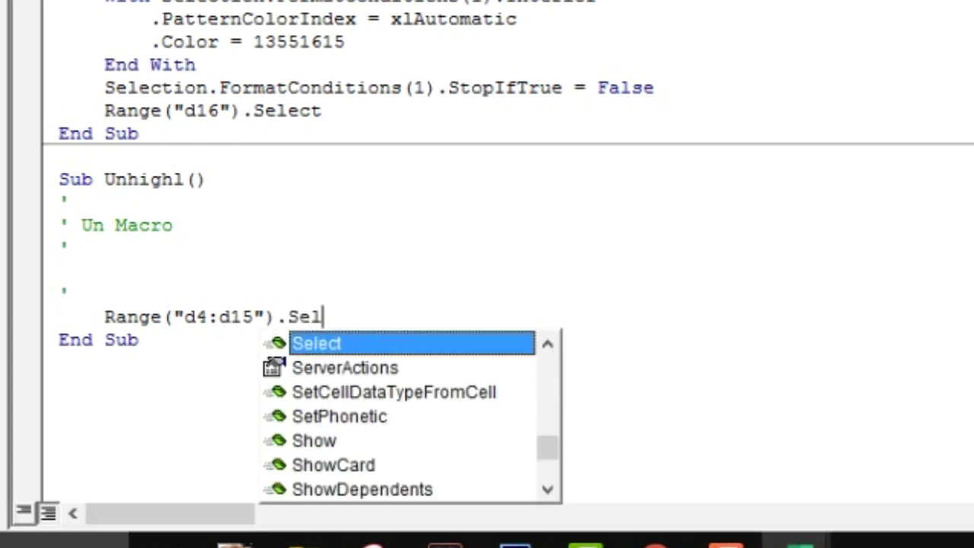
pyautogui.press('Tab')
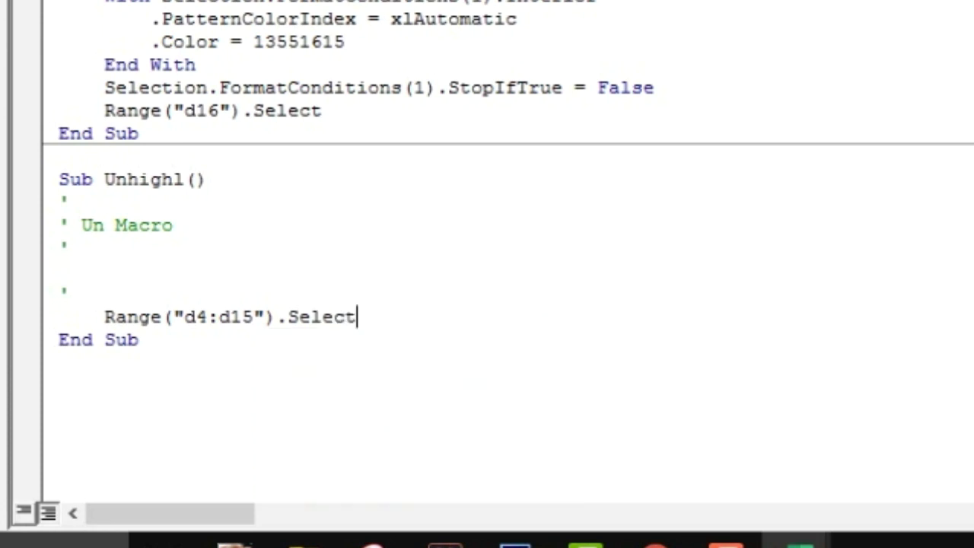
pyautogui.press('Return')
pyautogui.write('Selection.')
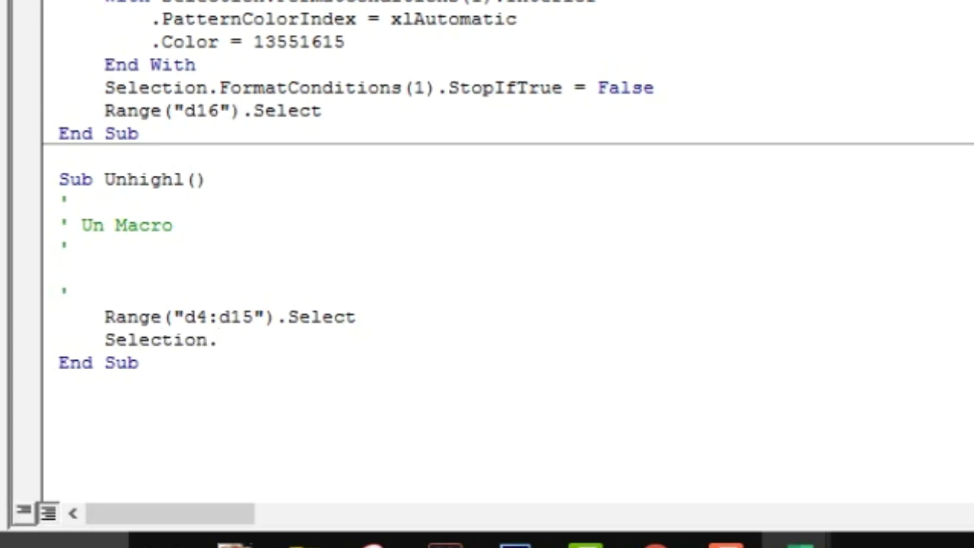
pyautogui.write('FormatCondi')
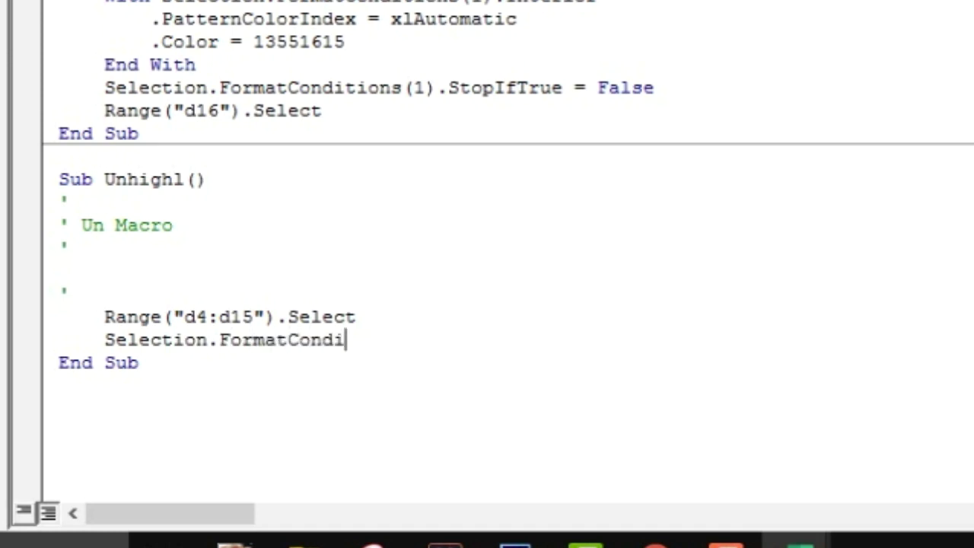
pyautogui.write('t')
pyautogui.write('ions.D')
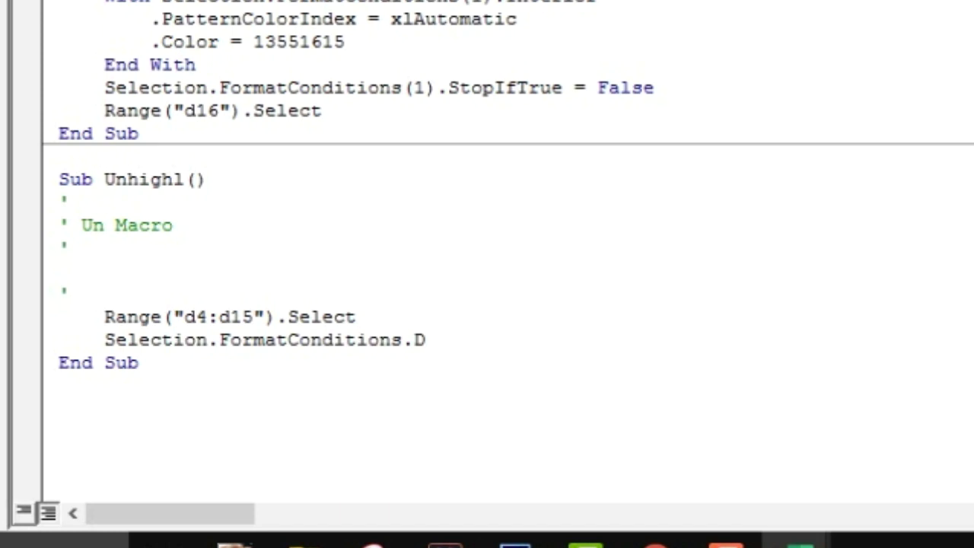
pyautogui.write('i')
pyautogui.write('elete')
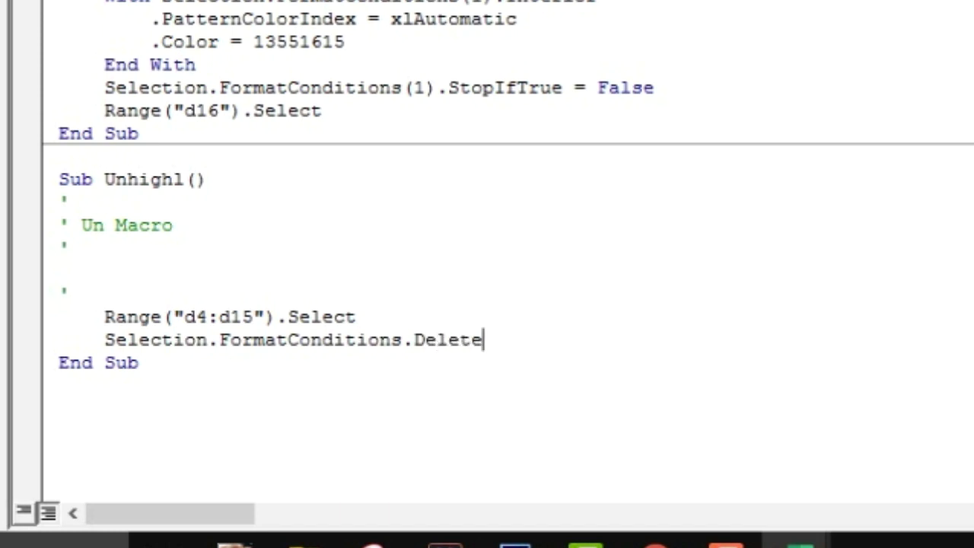
pyautogui.press('Return')
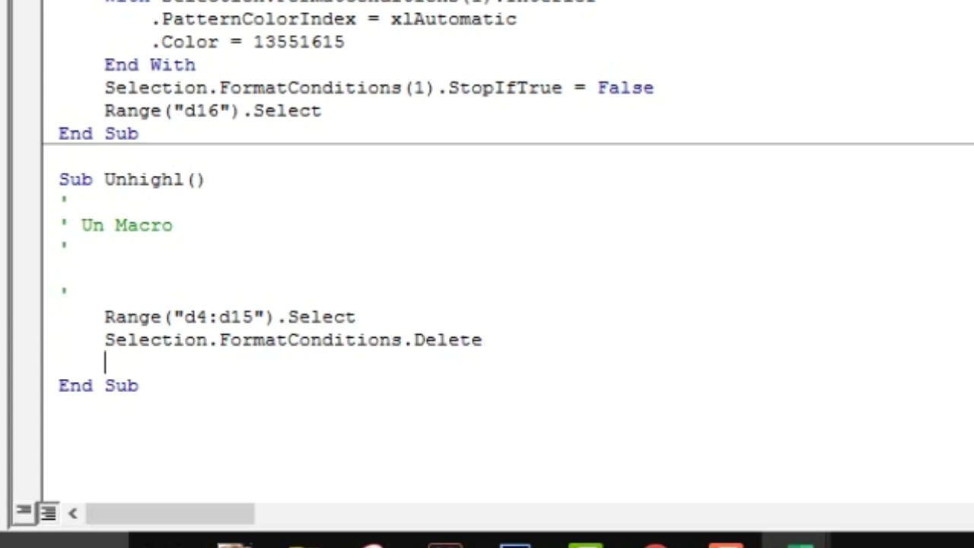
# Step: Add Range("d16").Select to finish Unhighl and close the VBA editor
pyautogui.write('Range')
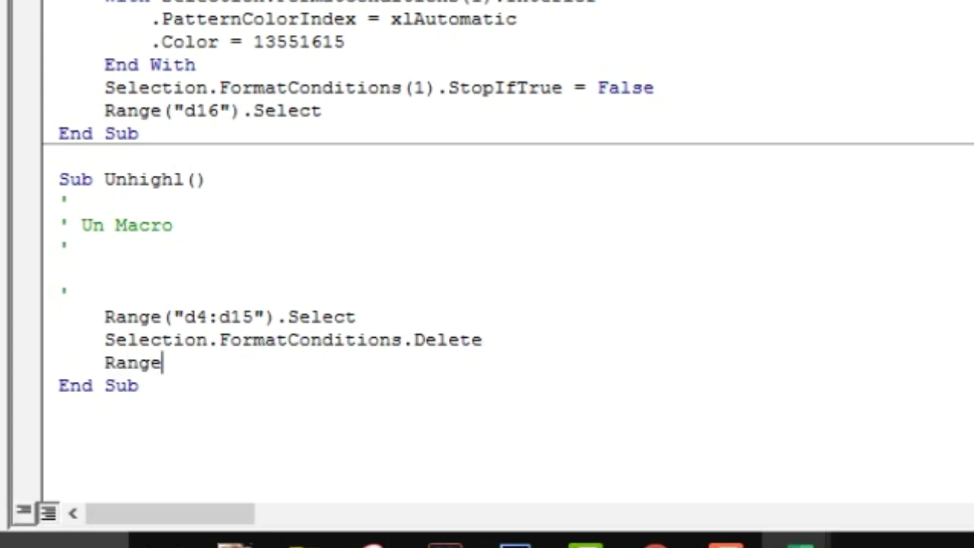
pyautogui.write('(')
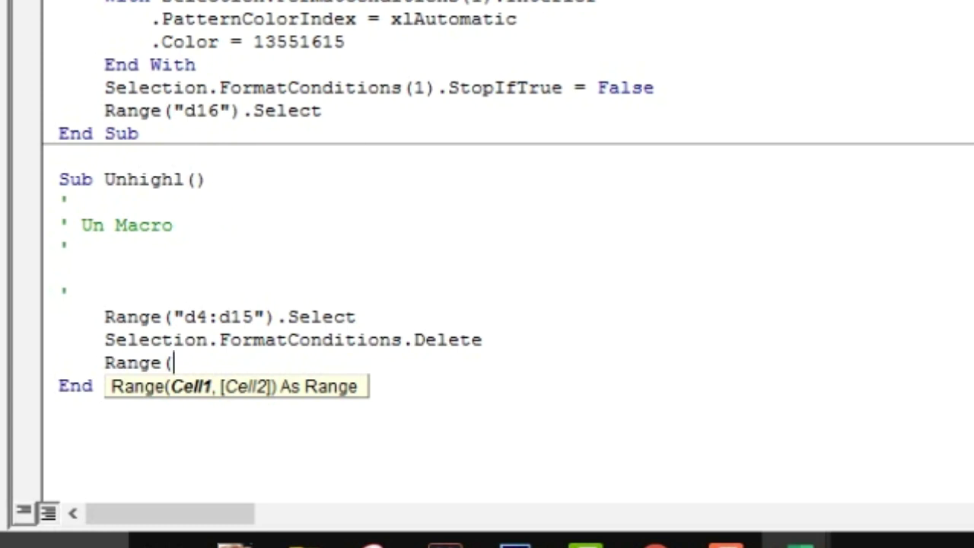
pyautogui.write('"d16"')
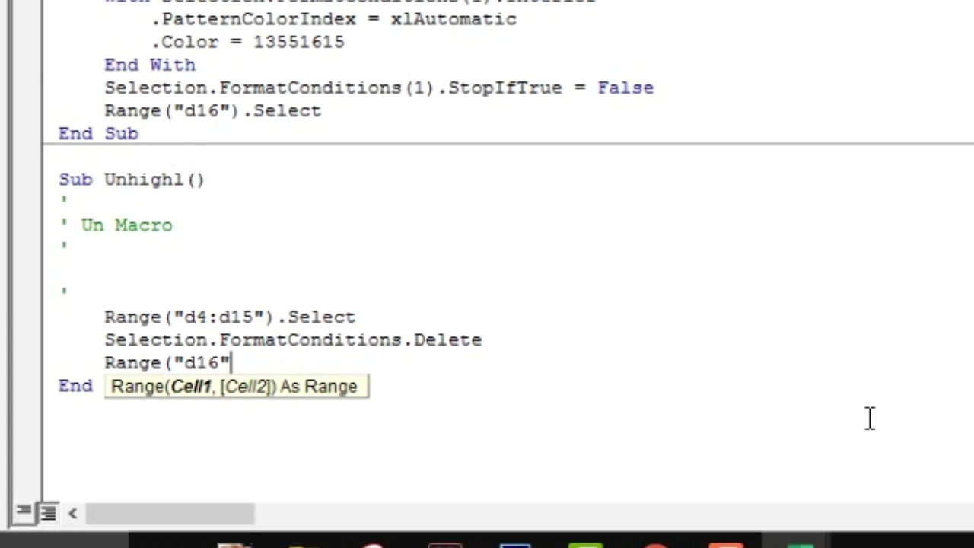
pyautogui.write(')')
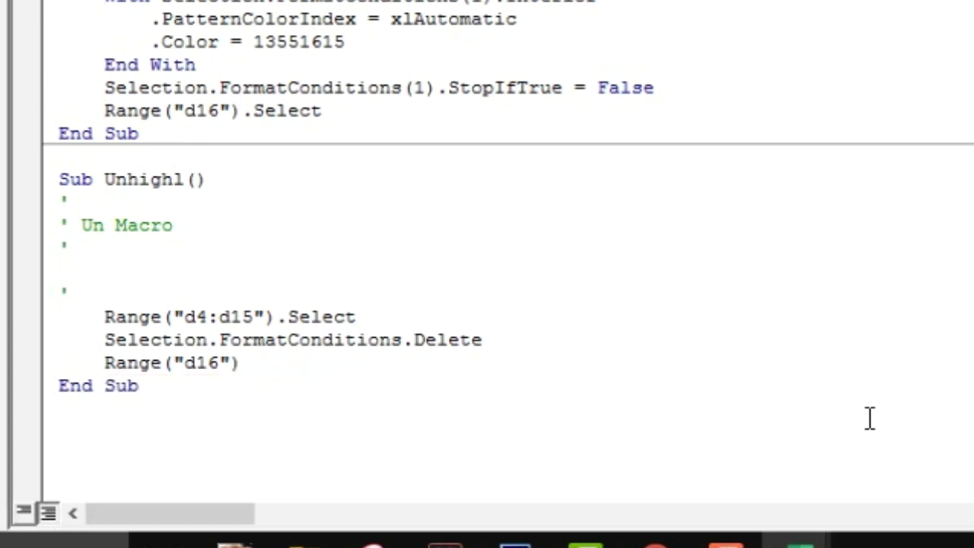
pyautogui.write('.S')
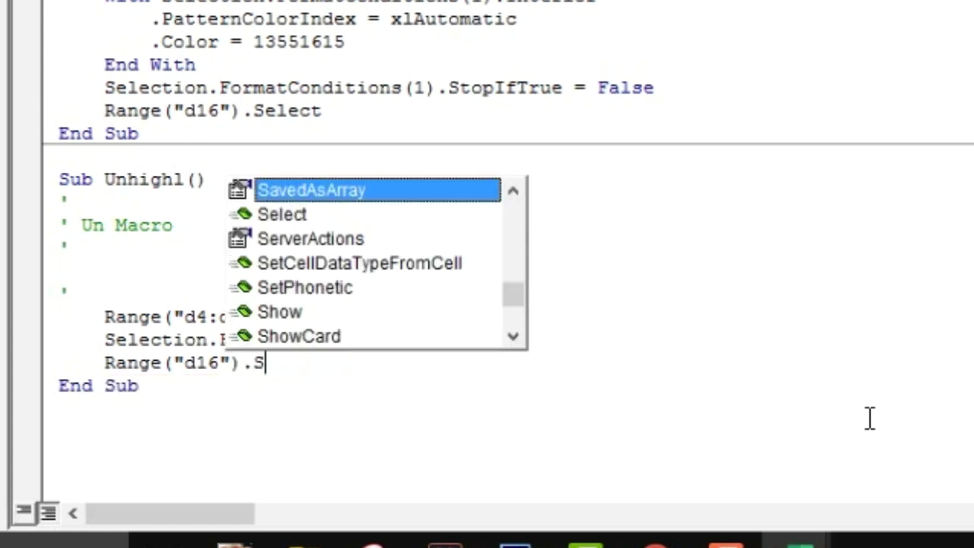
pyautogui.write('e')
pyautogui.press('Tab')
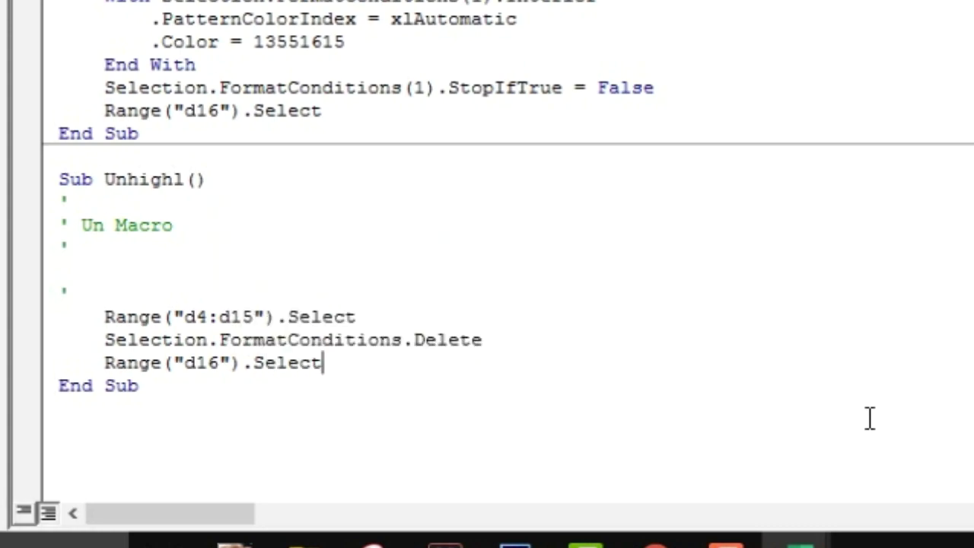
pyautogui.click(83, 442)
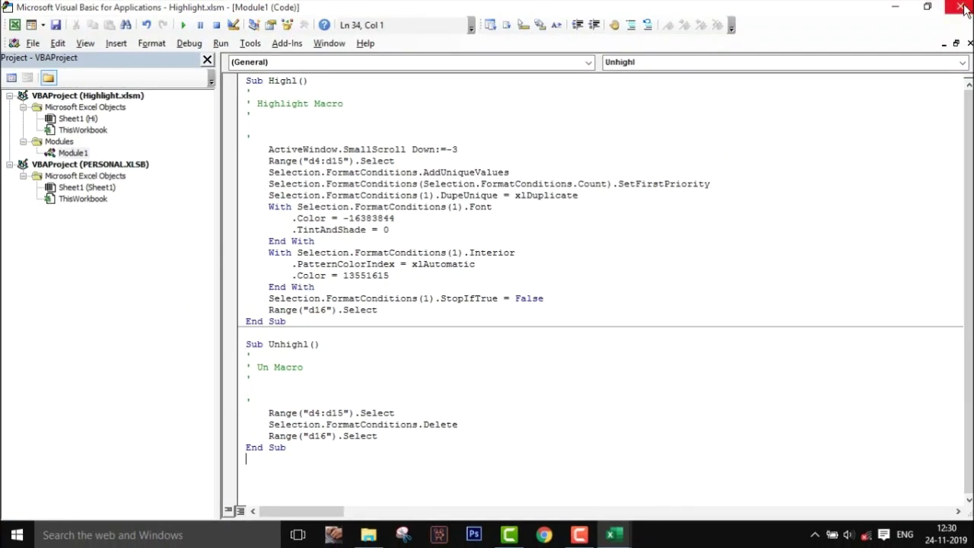
pyautogui.click(960, 7)
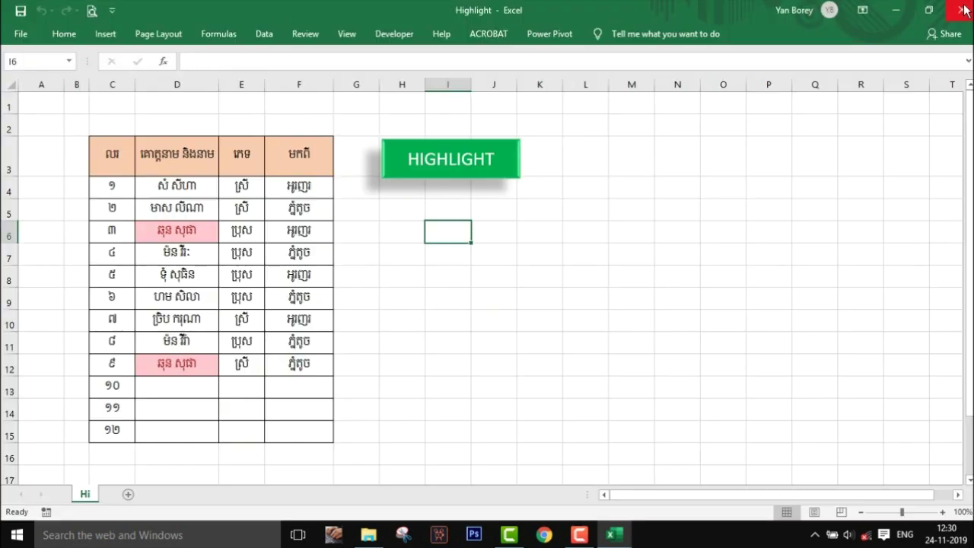
# Step: Copy the HIGHLIGHT button just below itself and fill the copy purple
pyautogui.click(105, 33)
pyautogui.click(177, 86)
pyautogui.click(630, 318)
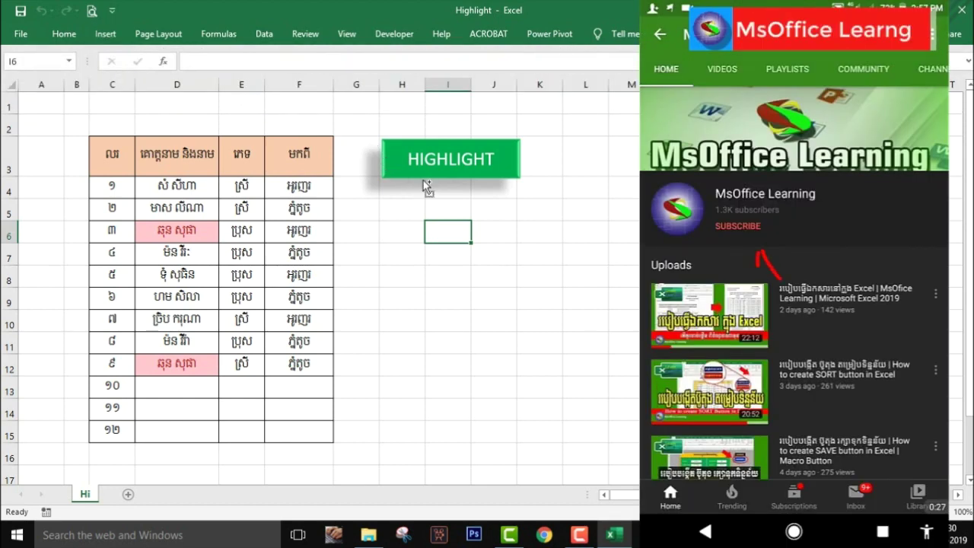
pyautogui.moveTo(422, 184); pyautogui.dragTo(427, 240)
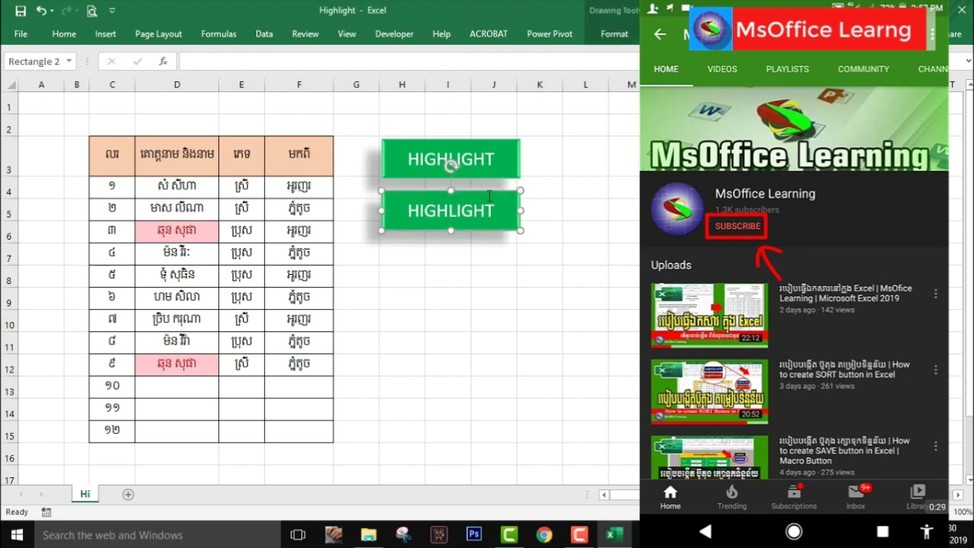
pyautogui.click(614, 33)
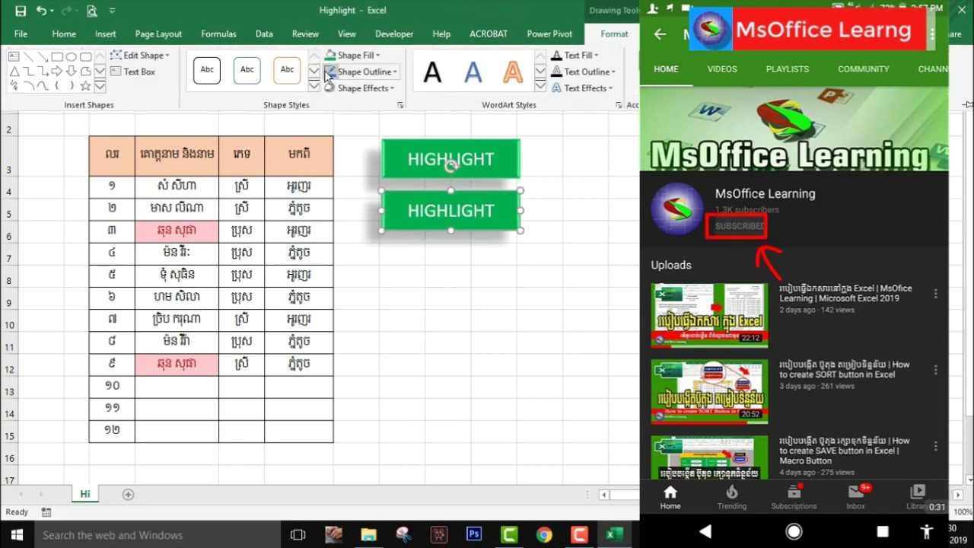
pyautogui.click(352, 55)
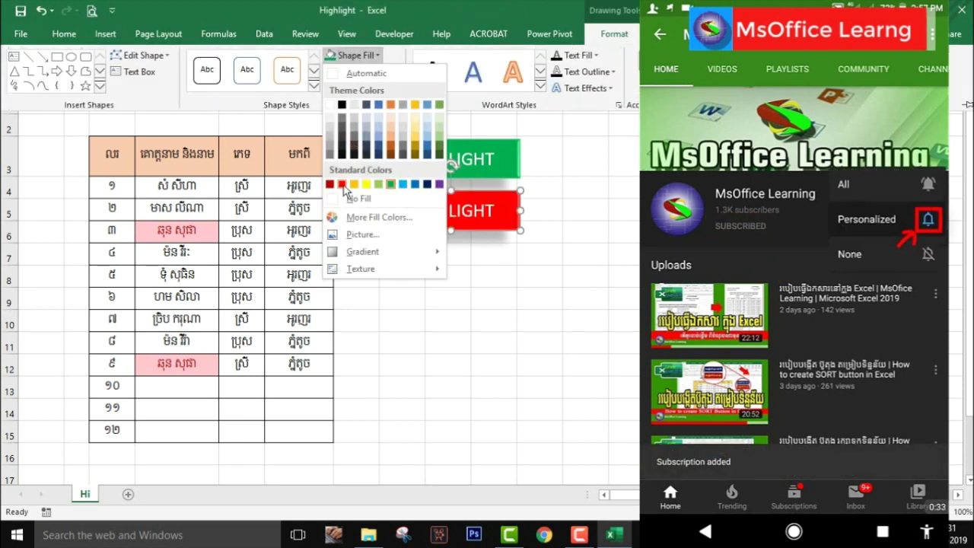
pyautogui.click(440, 185)
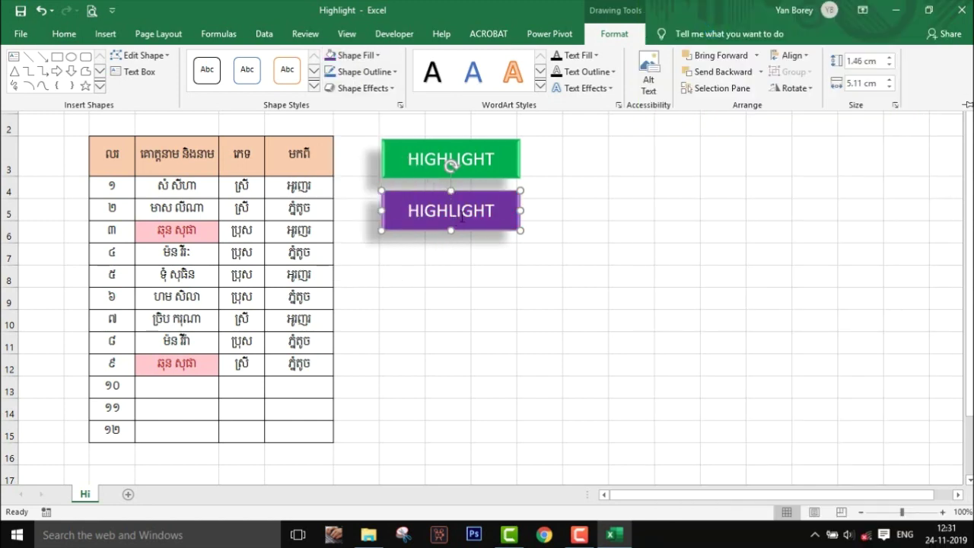
# Step: Relabel the purple copy as UNHIGHLIGHT
pyautogui.click(461, 218)
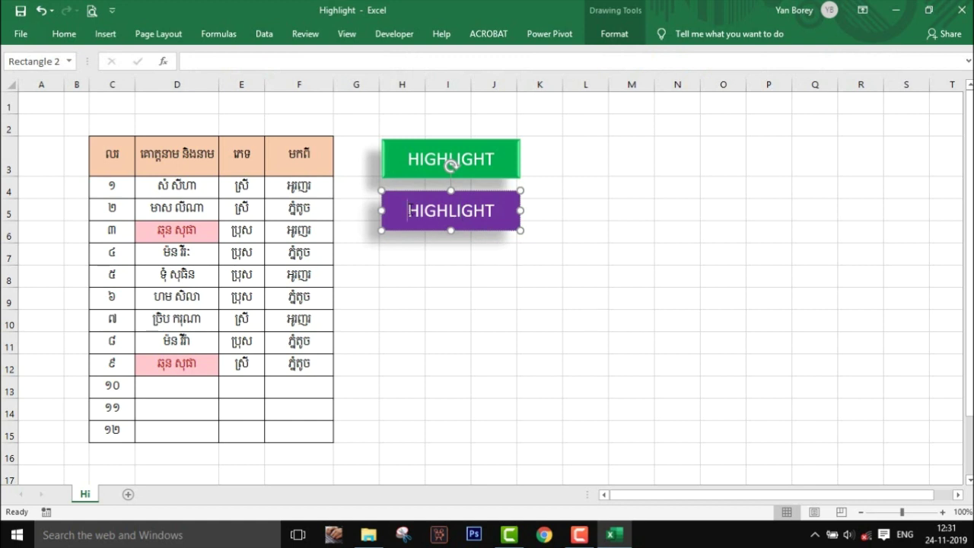
pyautogui.write('ប')
pyautogui.press('BackSpace')
pyautogui.write('U')
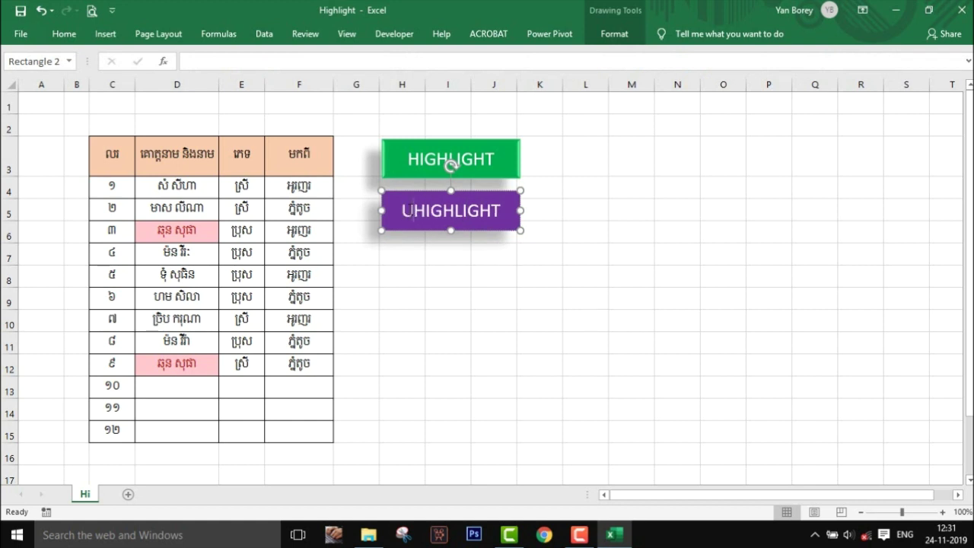
pyautogui.write('N')
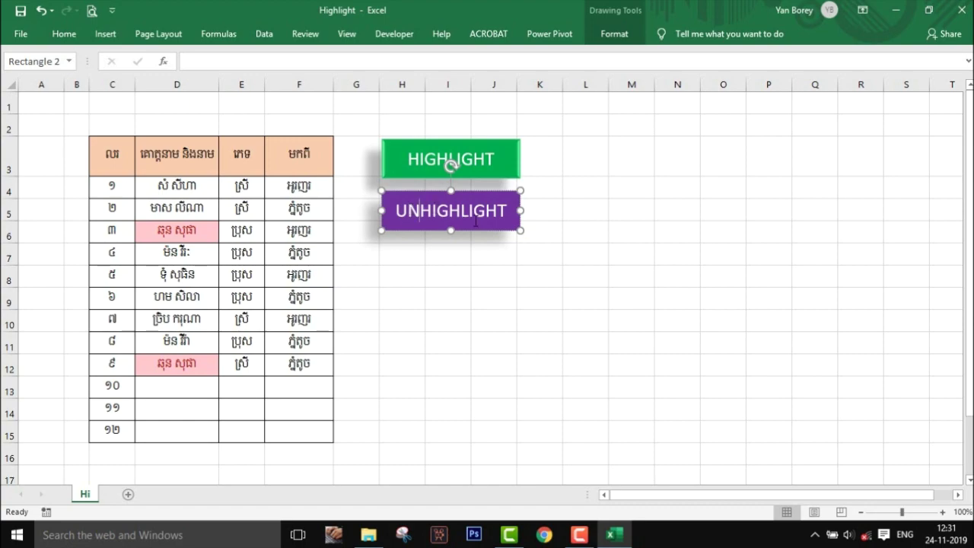
pyautogui.click(520, 277)
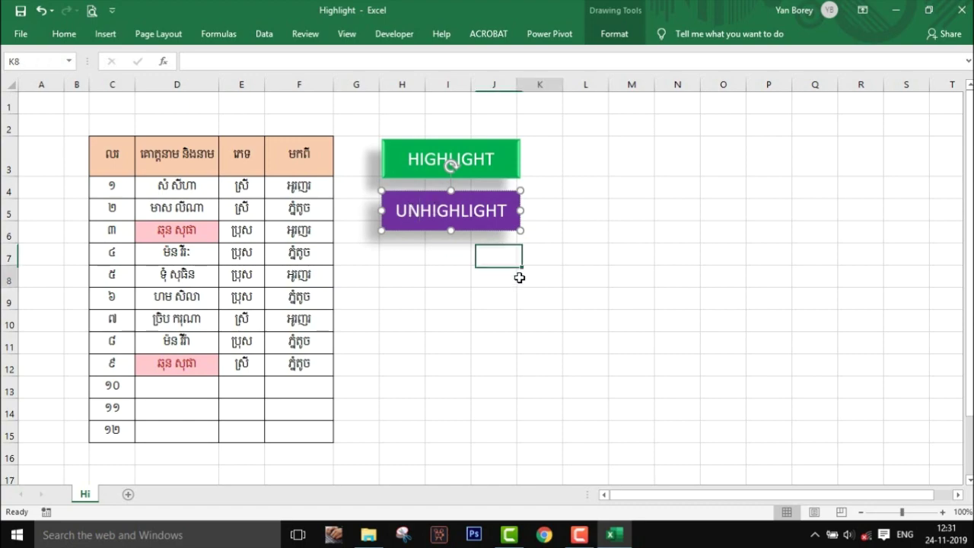
pyautogui.rightClick(450, 233)
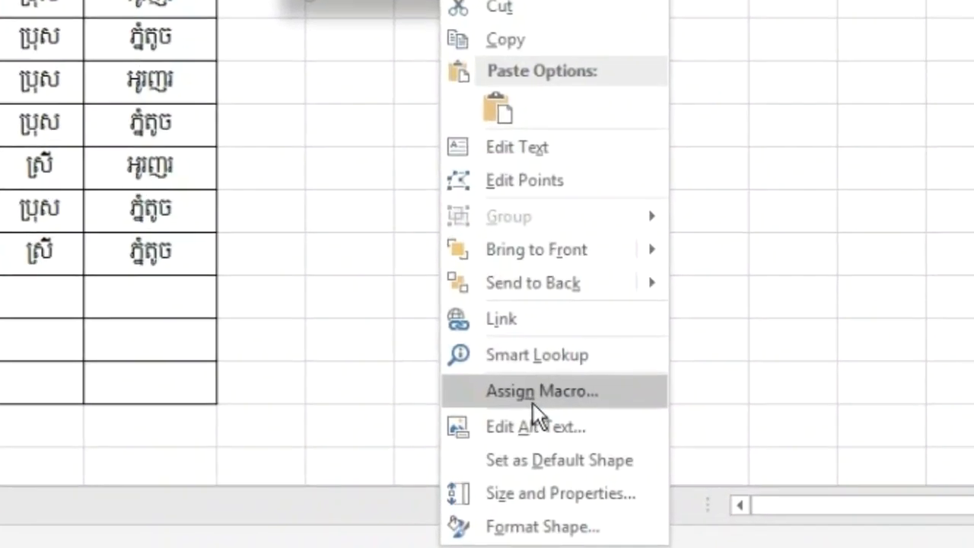
# Step: Assign the Unhighl macro to the purple UNHIGHLIGHT shape
pyautogui.click(495, 437)
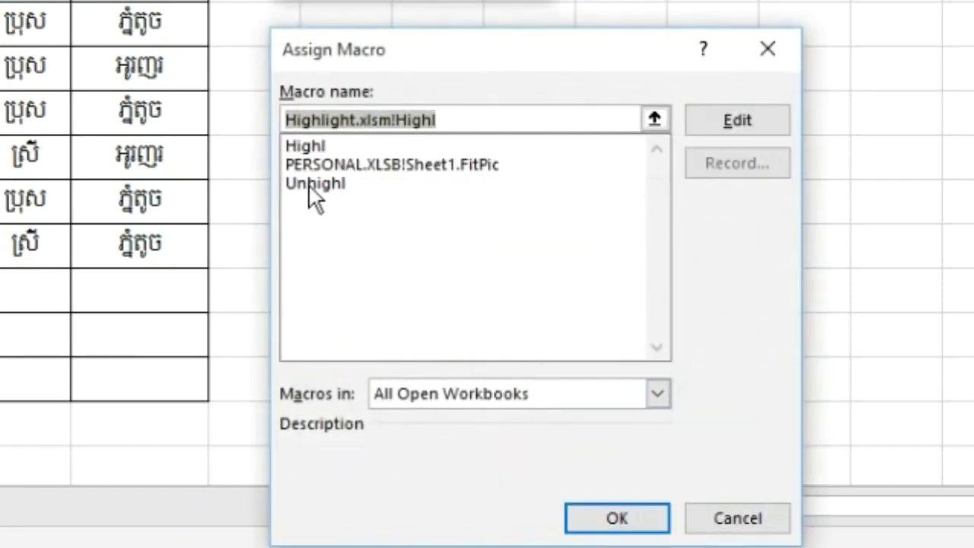
pyautogui.click(321, 187)
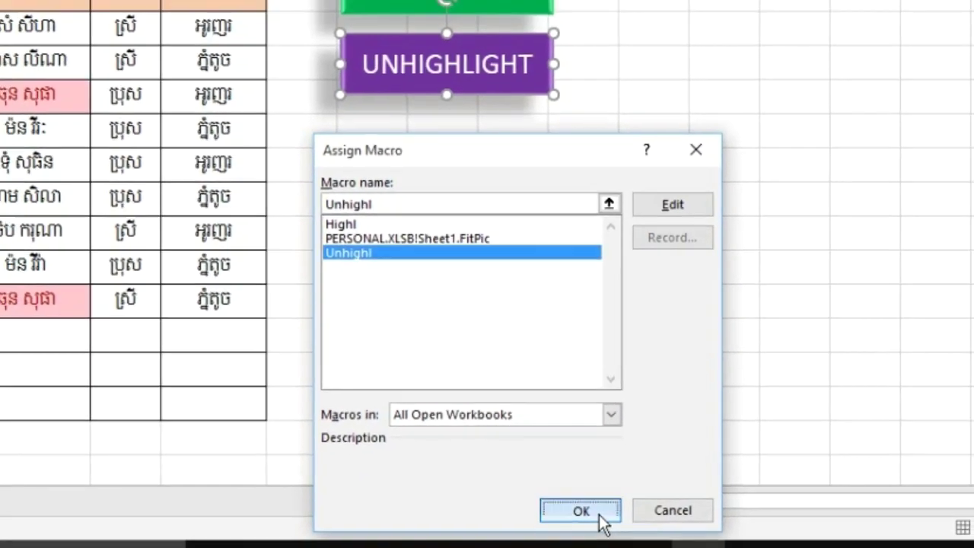
pyautogui.click(600, 515)
pyautogui.click(582, 369)
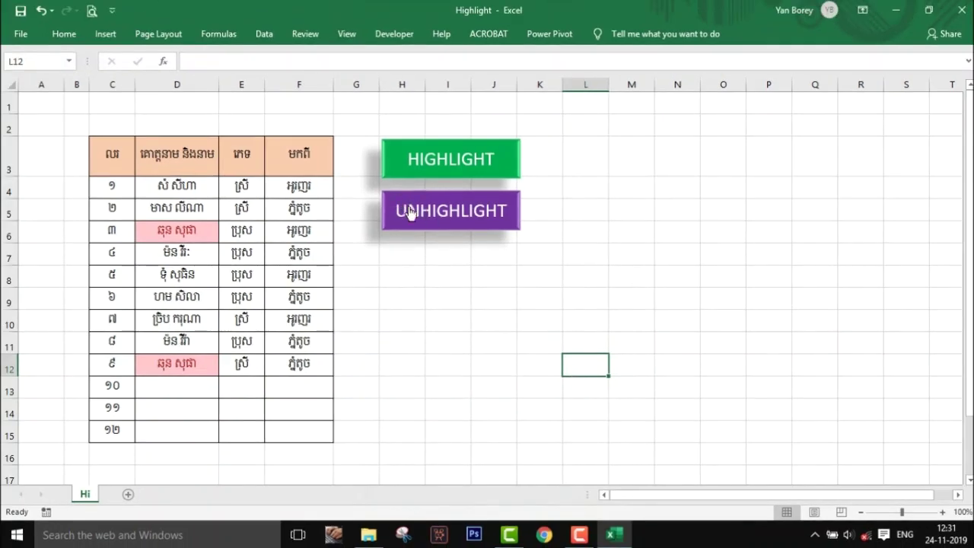
# Step: Toggle UNHIGHLIGHT and HIGHLIGHT repeatedly, ending with the pink duplicate marks cleared
pyautogui.click(420, 220)
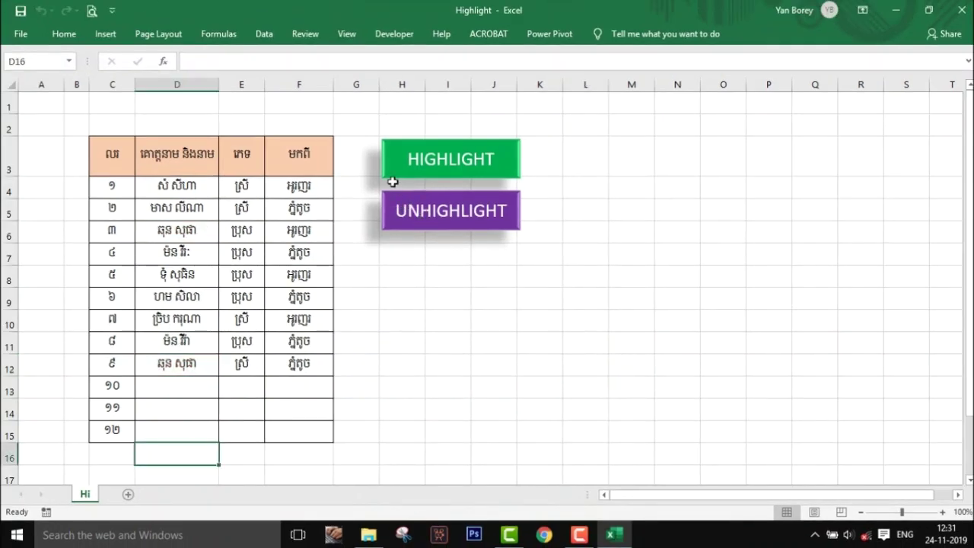
pyautogui.click(399, 171)
pyautogui.click(406, 225)
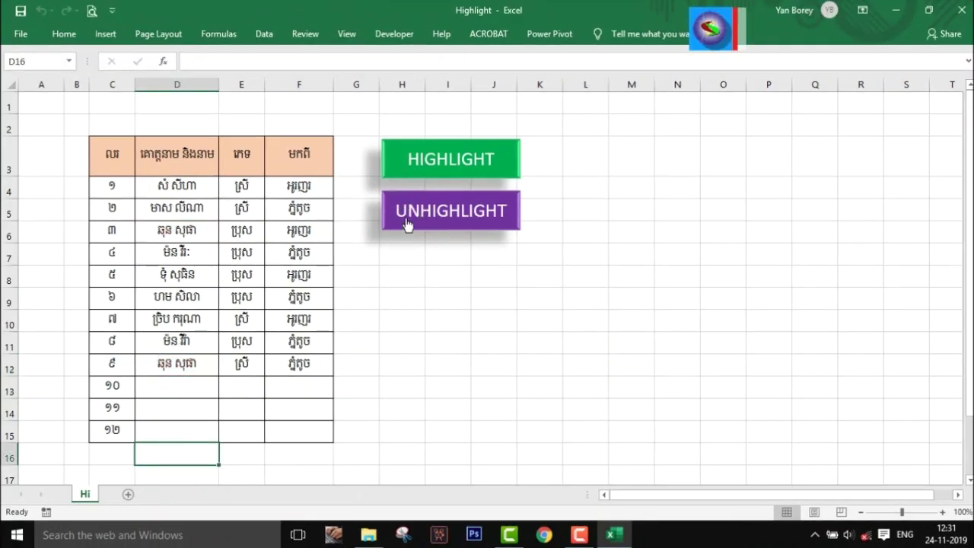
pyautogui.click(410, 176)
pyautogui.click(409, 218)
pyautogui.click(413, 170)
pyautogui.click(414, 217)
pyautogui.click(419, 170)
pyautogui.click(417, 218)
pyautogui.click(183, 388)
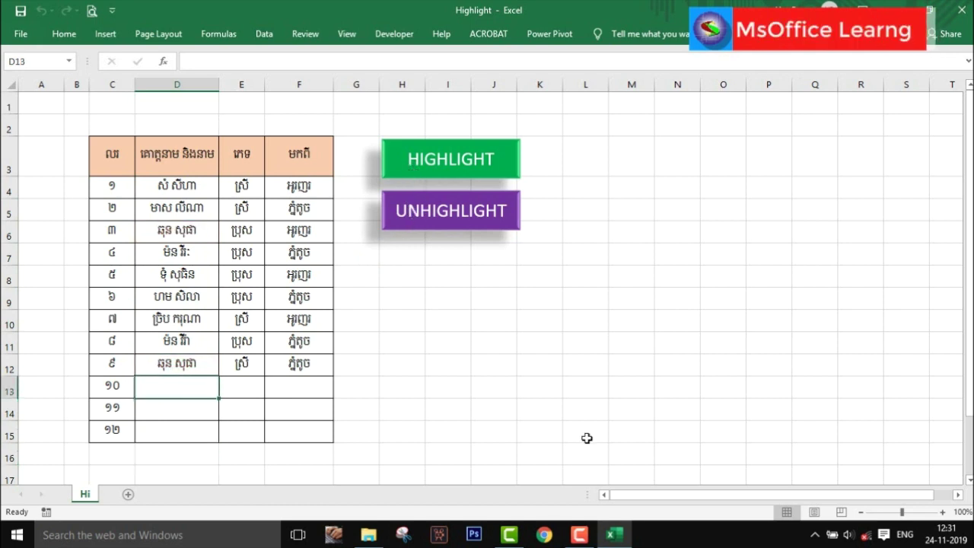
pyautogui.press('alt')
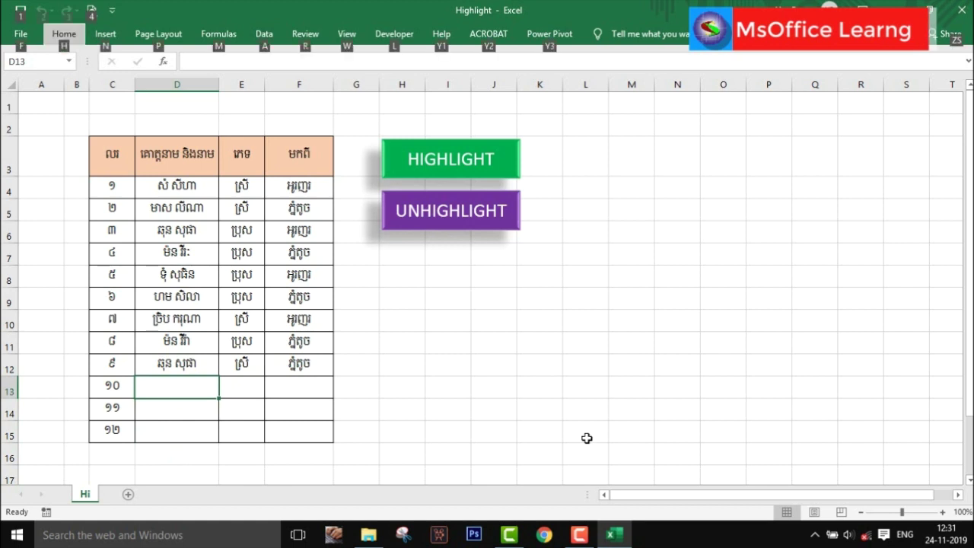
pyautogui.press('alt')
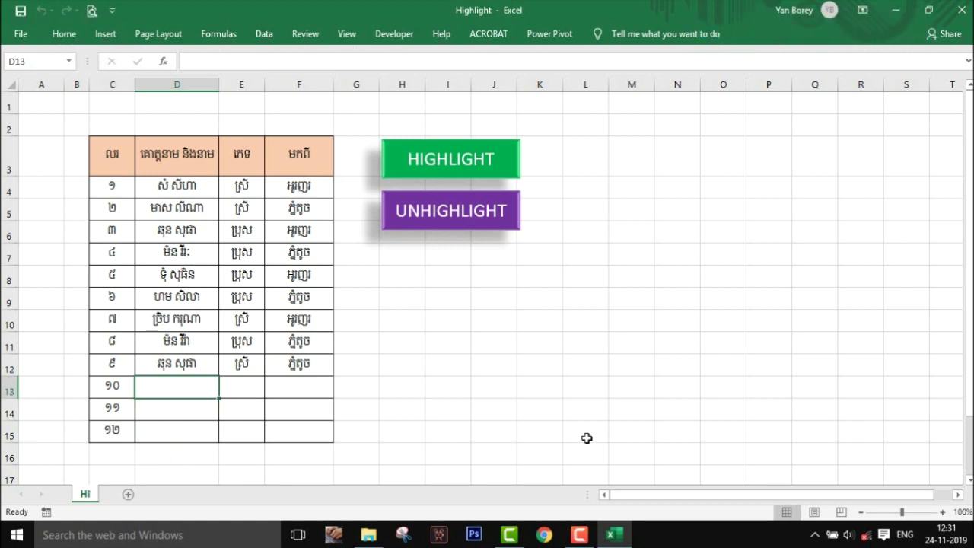
pyautogui.write('សុង សុខេង')
pyautogui.press('Tab')
pyautogui.write('ប្រុស')
pyautogui.press('Tab')
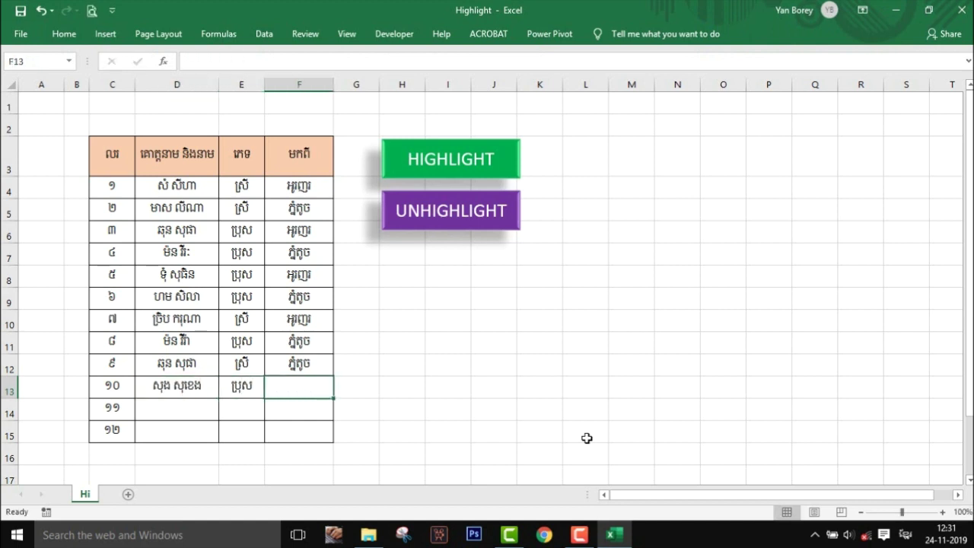
pyautogui.write('ភ្នំតូច')
pyautogui.press('Return')
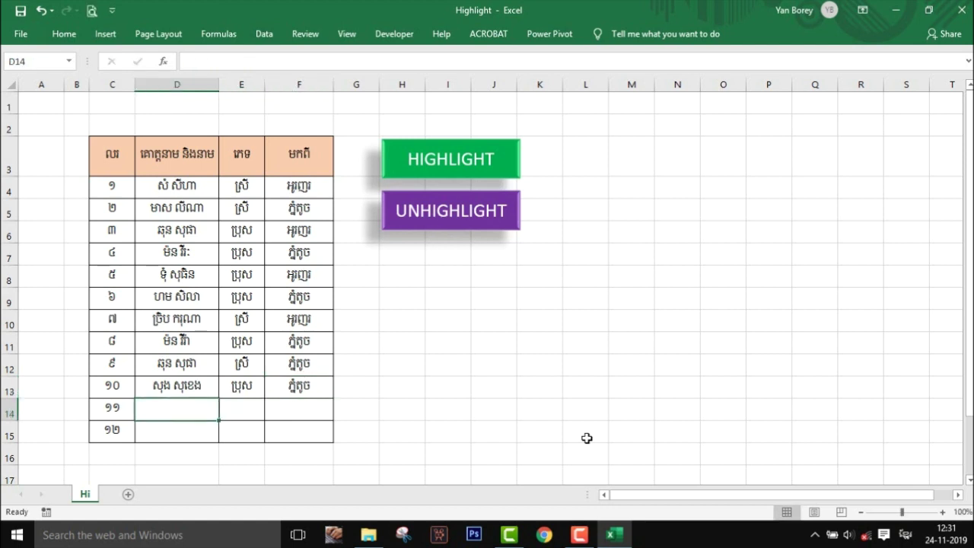
pyautogui.write('ស្រ')
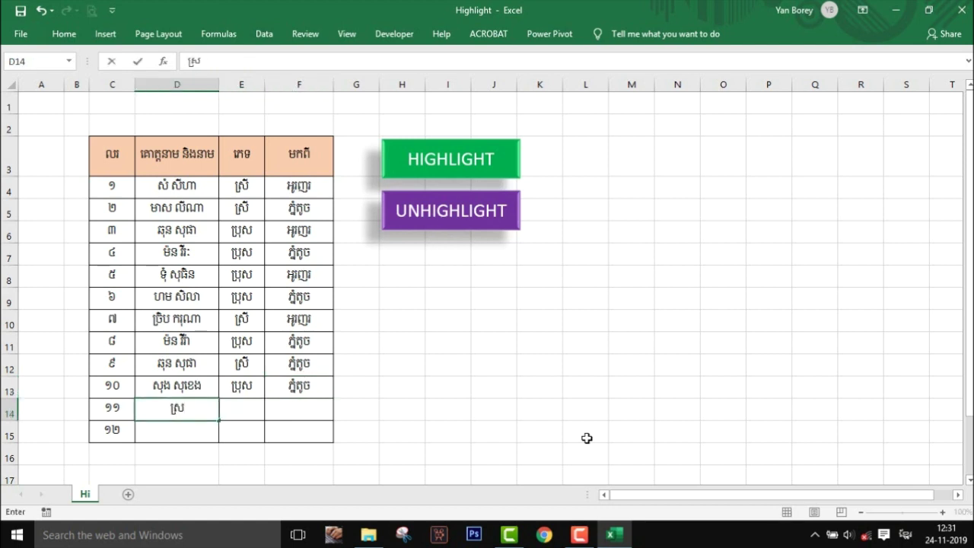
pyautogui.write('៊ិន')
pyautogui.write(' ច្រិប')
pyautogui.press('Tab')
pyautogui.write('ស្រី')
pyautogui.press('Tab')
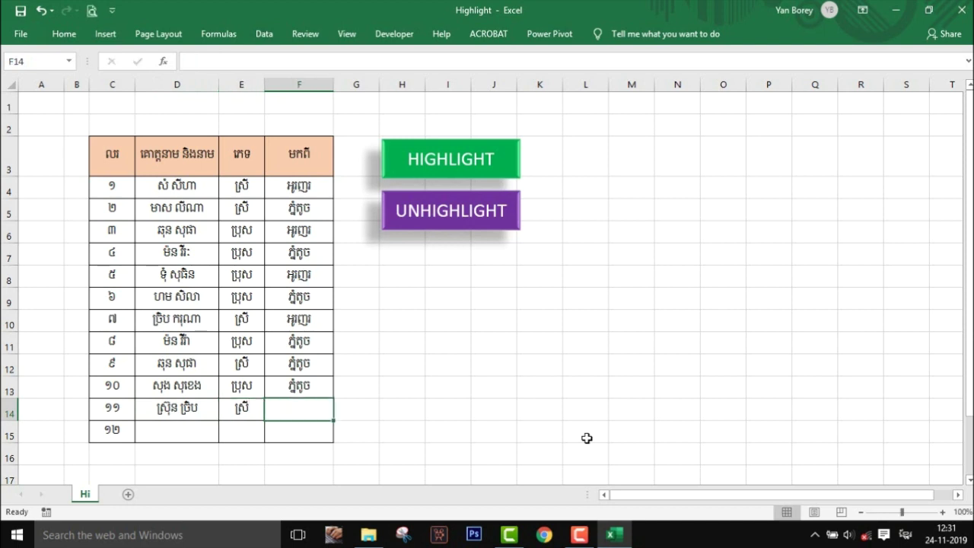
pyautogui.write('អ្សញ្ញេ')
pyautogui.write('រញេរ')
pyautogui.press('Return')
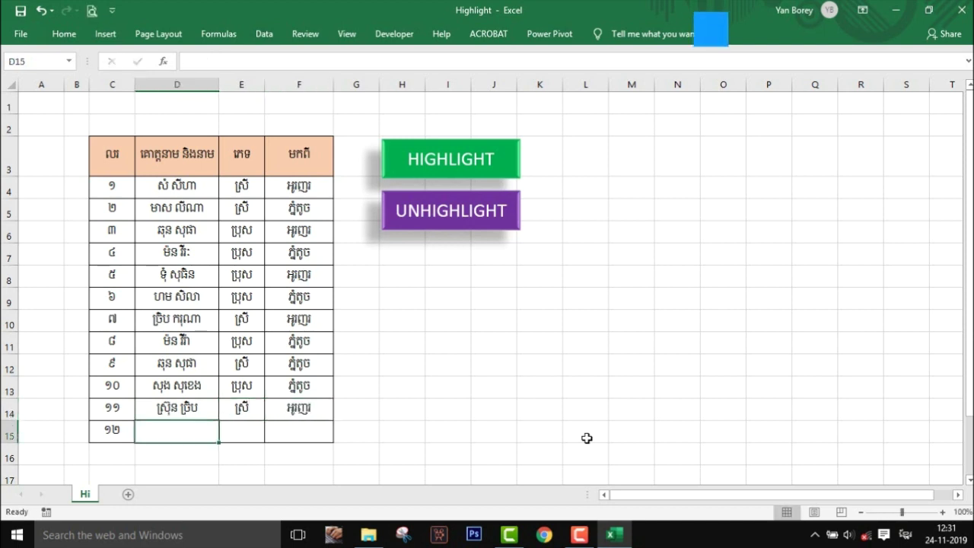
# Step: Enter row 15: សំ សីហា (repeating D4), ស្រី, អូរញែរ
pyautogui.write('សំ សី')
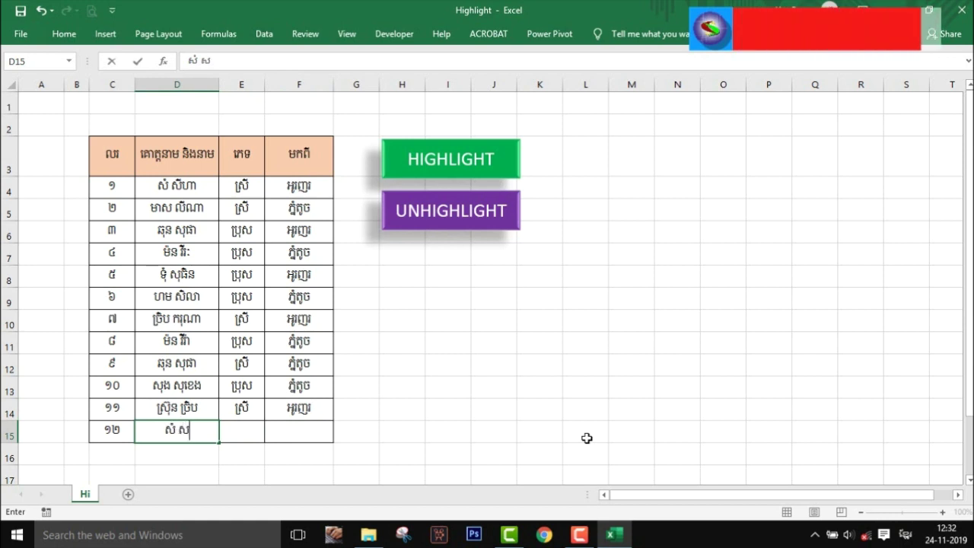
pyautogui.write('ហា')
pyautogui.press('Tab')
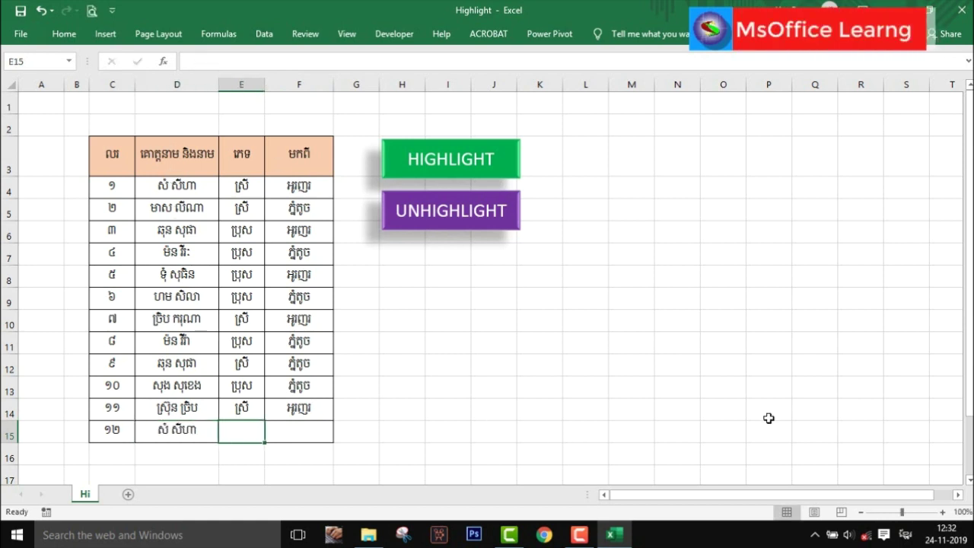
pyautogui.write('ស្រី')
pyautogui.press('Tab')
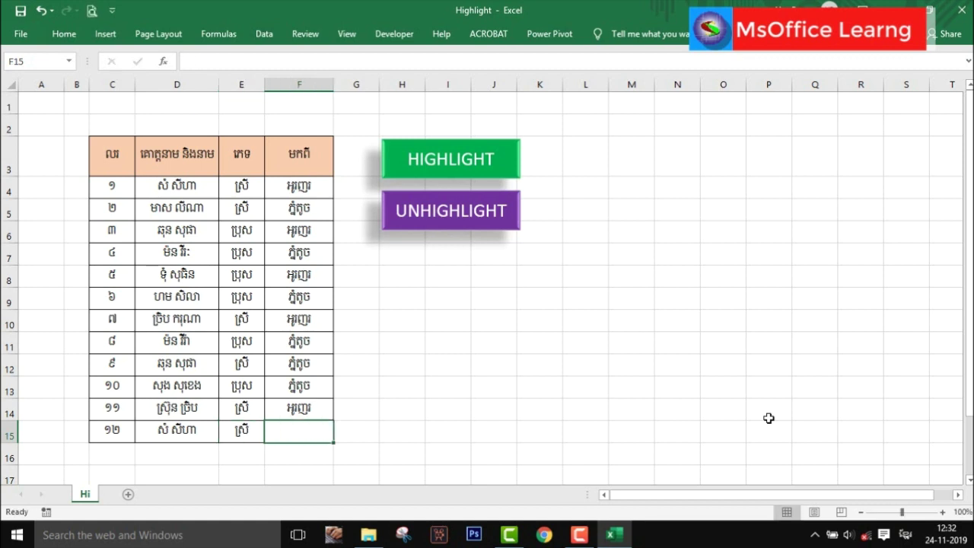
pyautogui.write('អូរញែរ')
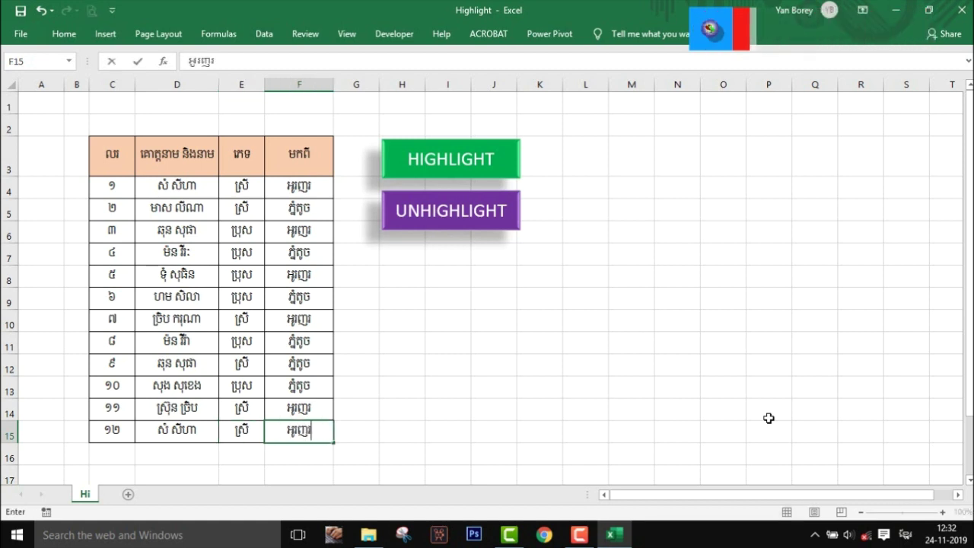
pyautogui.click(467, 405)
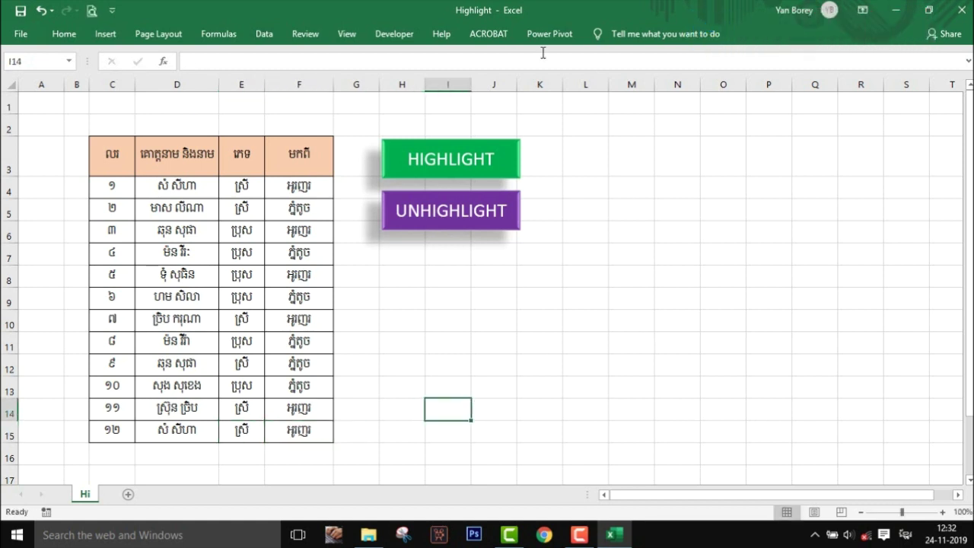
# Step: Test HIGHLIGHT and UNHIGHLIGHT on the table, flagging D15 as a duplicate of D4
pyautogui.click(431, 169)
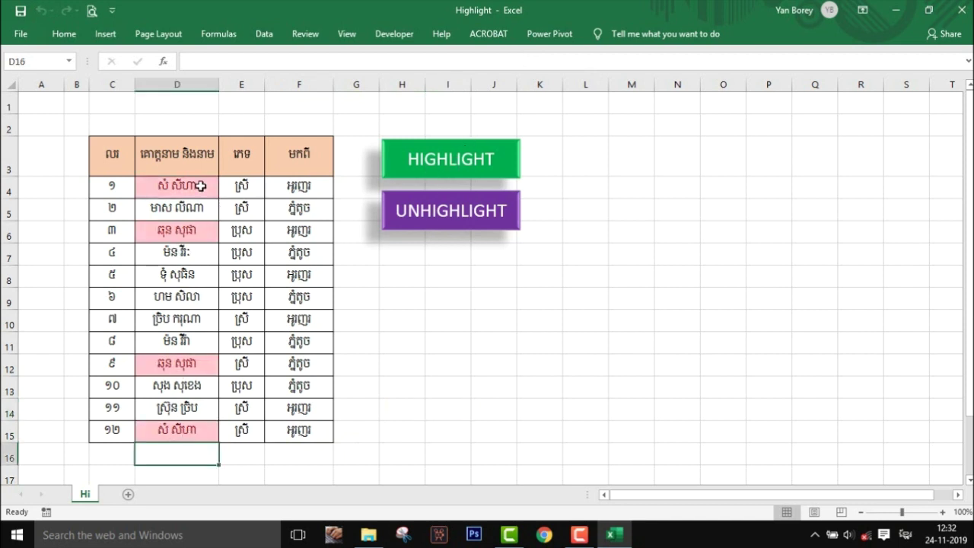
pyautogui.click(406, 338)
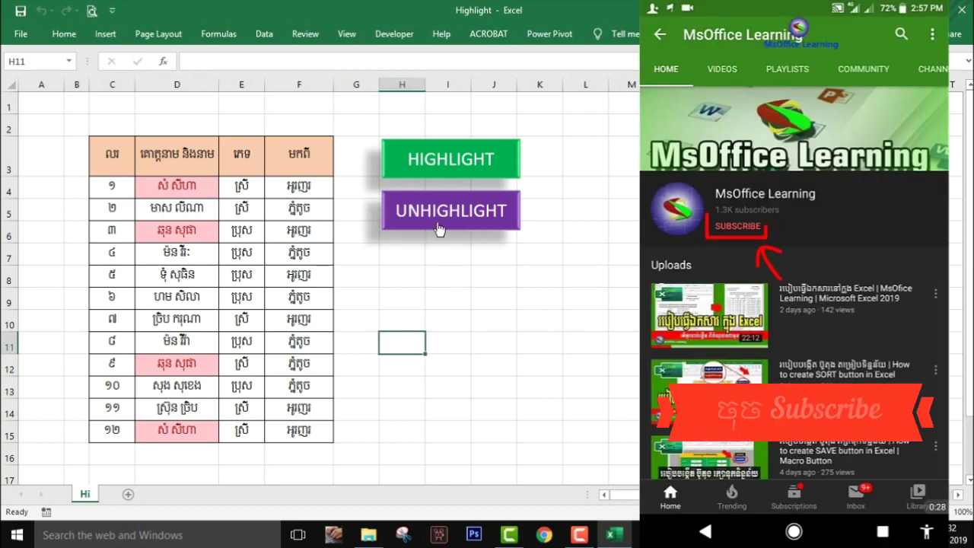
pyautogui.click(411, 220)
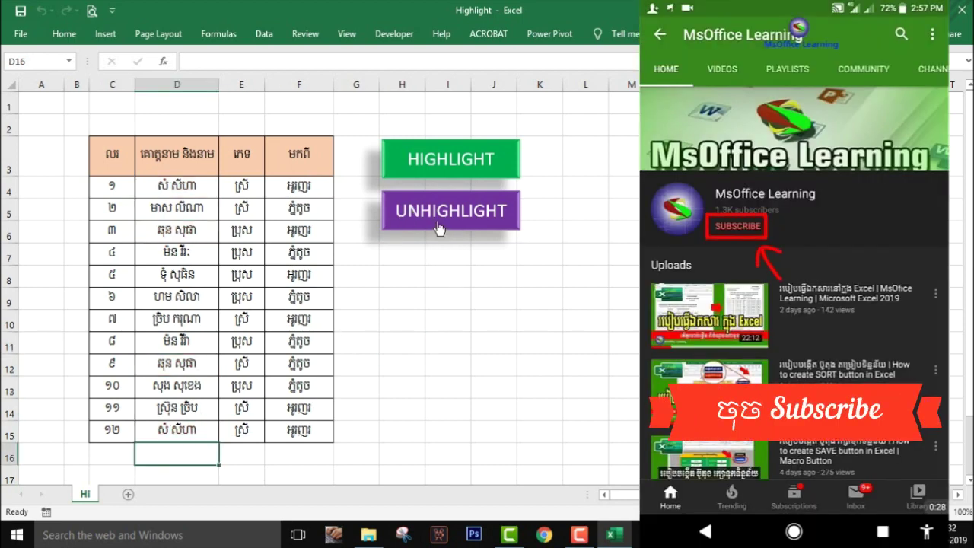
pyautogui.click(472, 159)
pyautogui.click(462, 209)
pyautogui.click(450, 175)
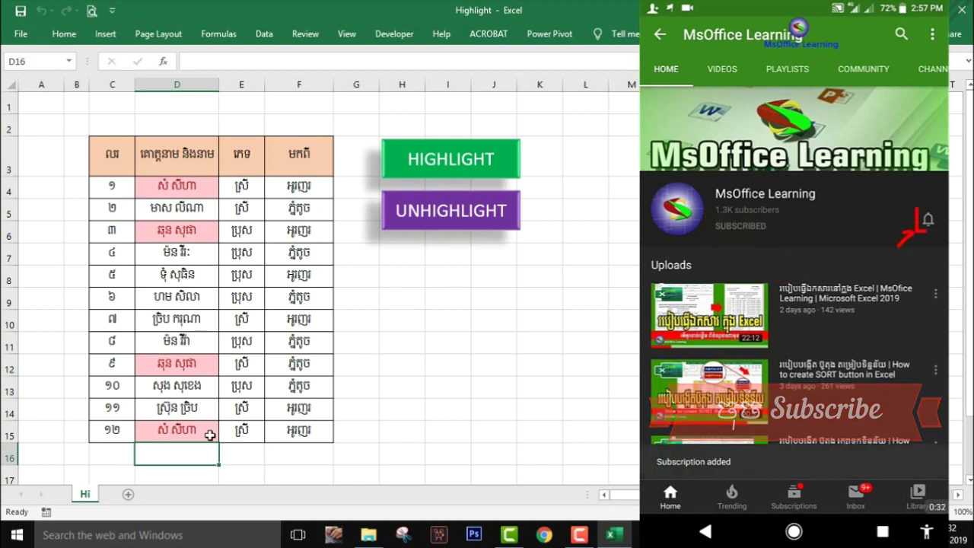
# Step: Edit D15's name, replacing its last character with ម៉ា
pyautogui.doubleClick(195, 430)
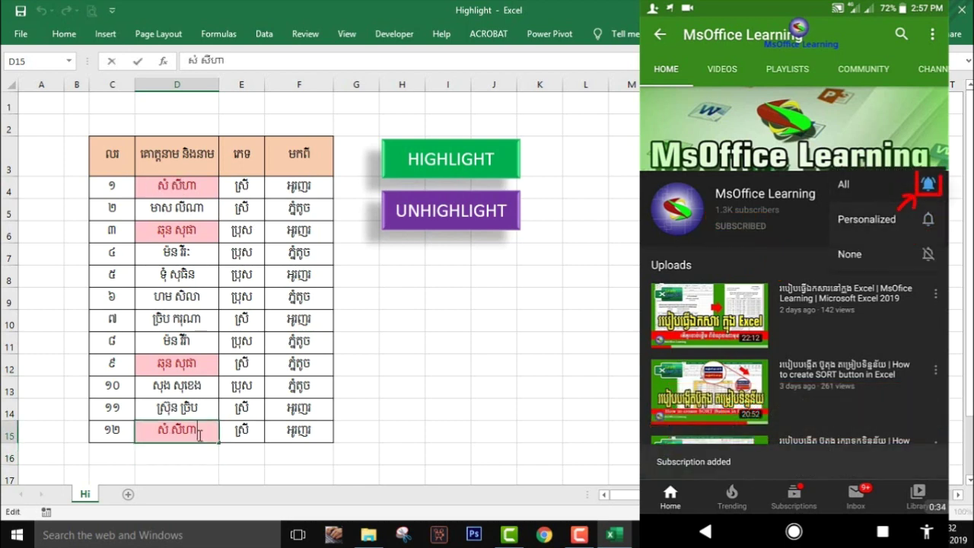
pyautogui.press('BackSpace')
pyautogui.write('ម៉ា')
pyautogui.press('Return')
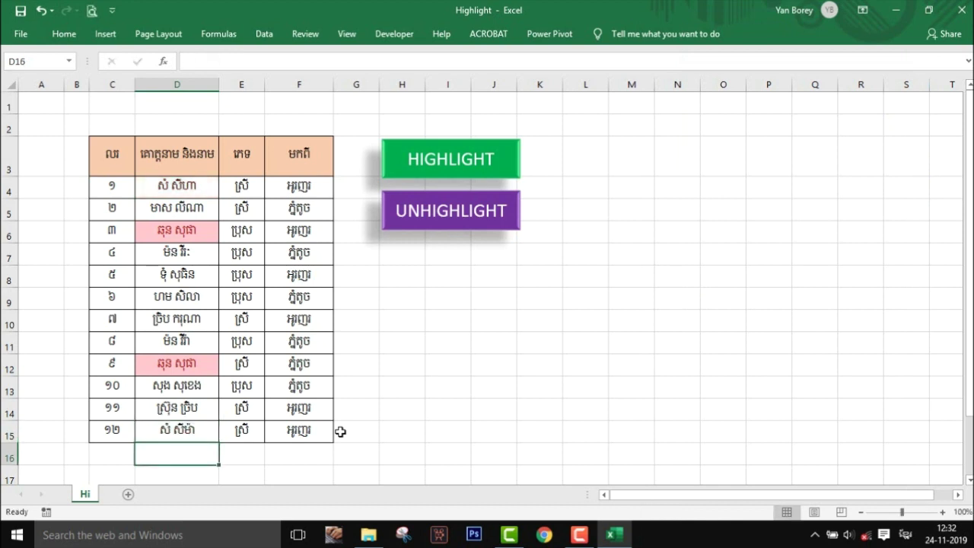
# Step: Retest both buttons, ending with all pink duplicate marks cleared
pyautogui.click(450, 211)
pyautogui.click(446, 175)
pyautogui.click(450, 218)
pyautogui.click(441, 169)
pyautogui.click(447, 210)
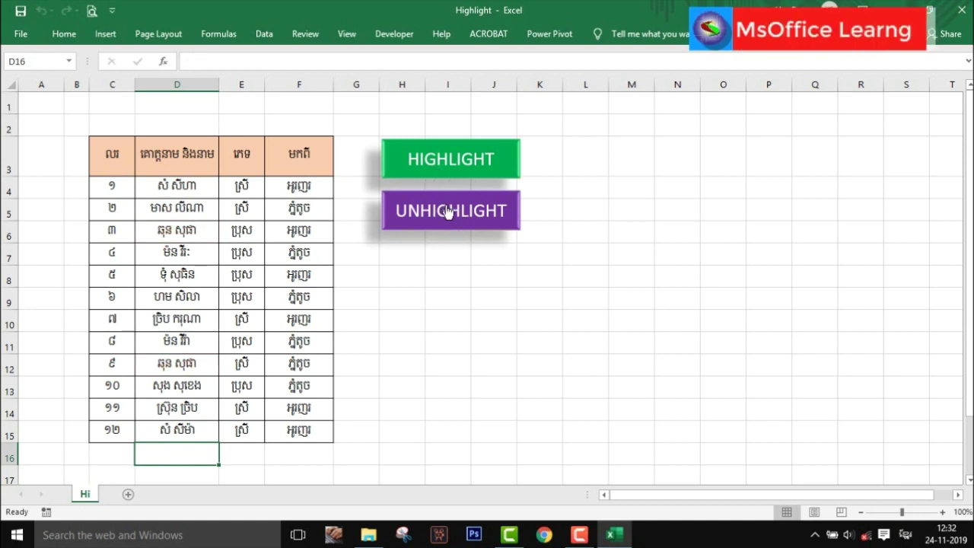